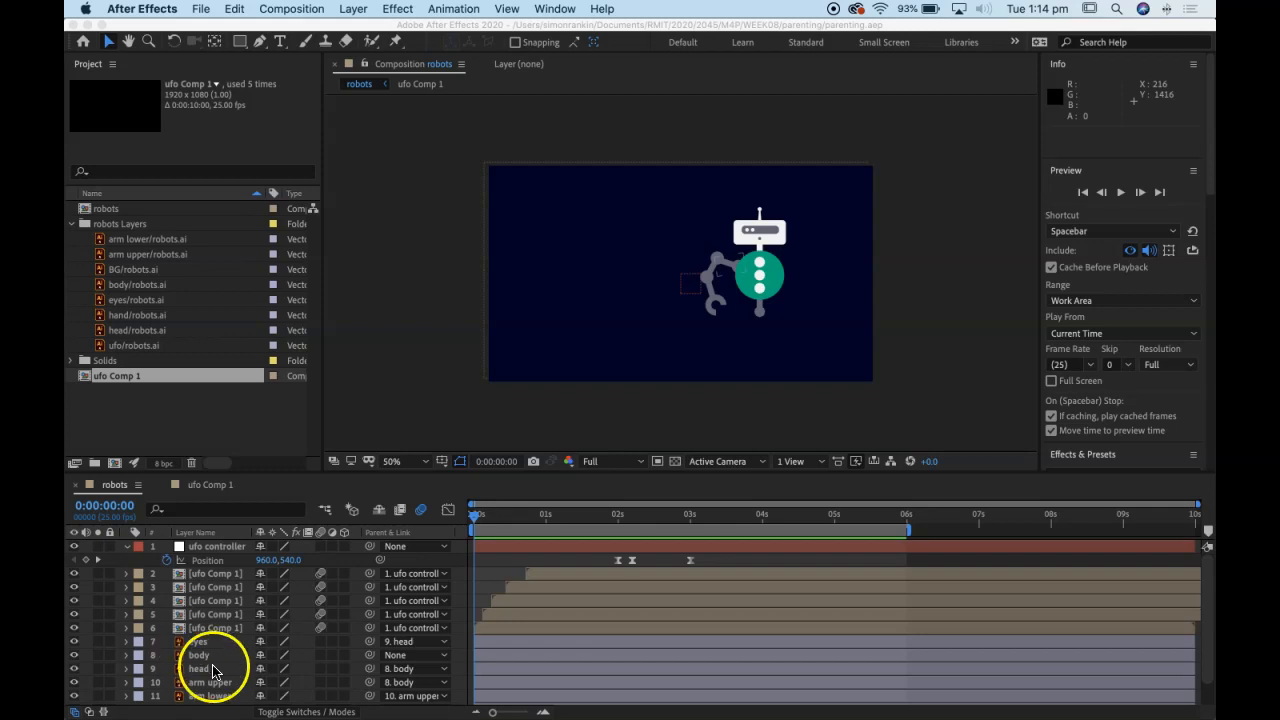
Step: Preview the finished robots composition from its start and stop playback partway through
{"action": "left_click", "coordinate": [466, 518]}
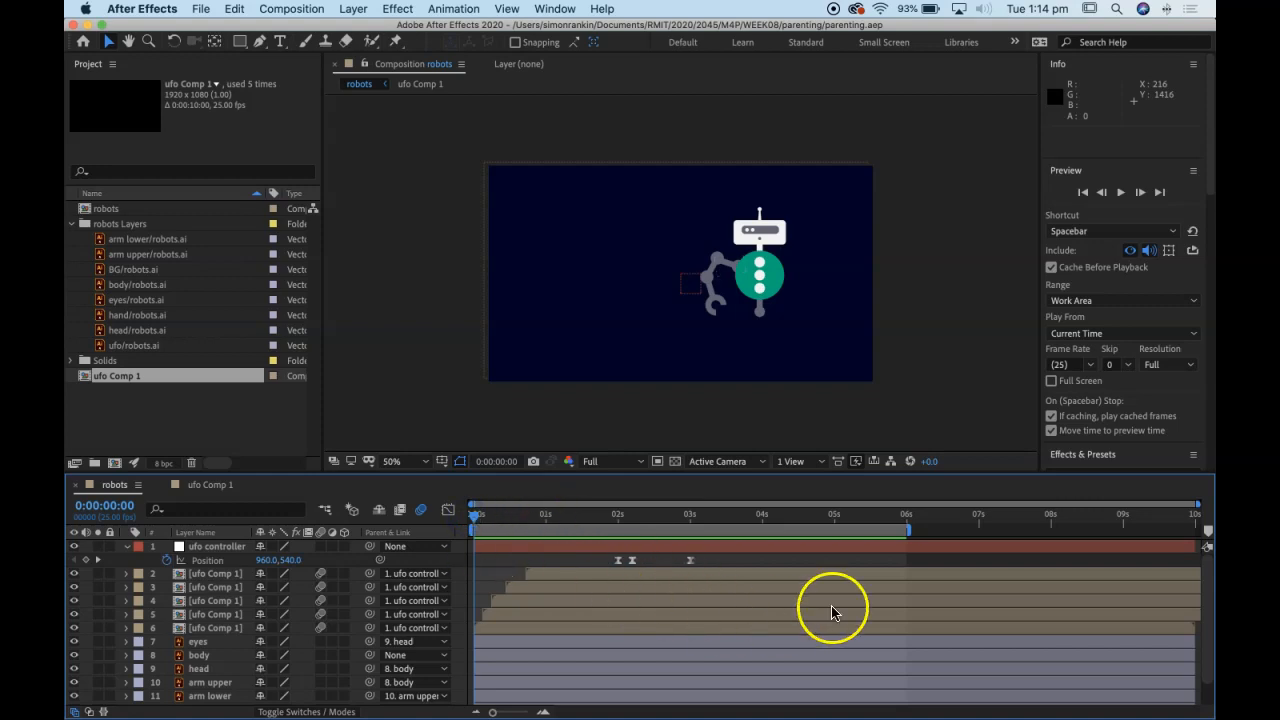
{"action": "key", "text": "space"}
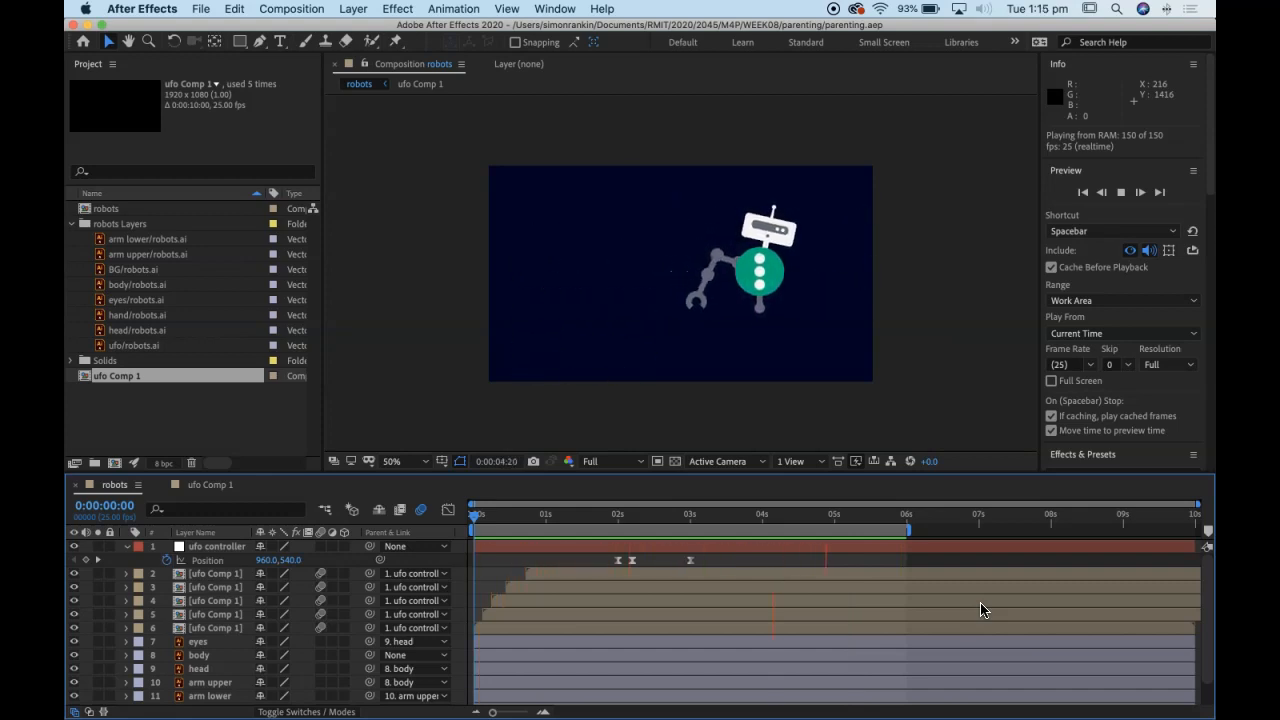
{"action": "left_click", "coordinate": [973, 605]}
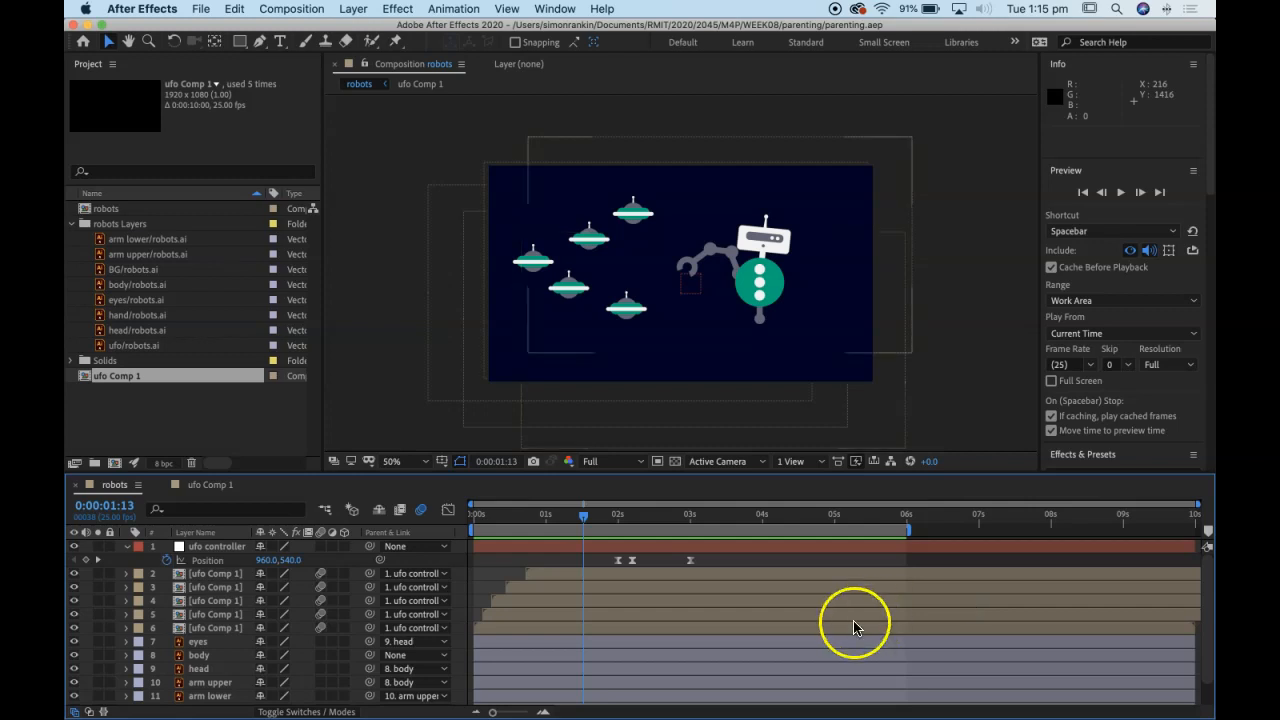
{"action": "left_click", "coordinate": [167, 668]}
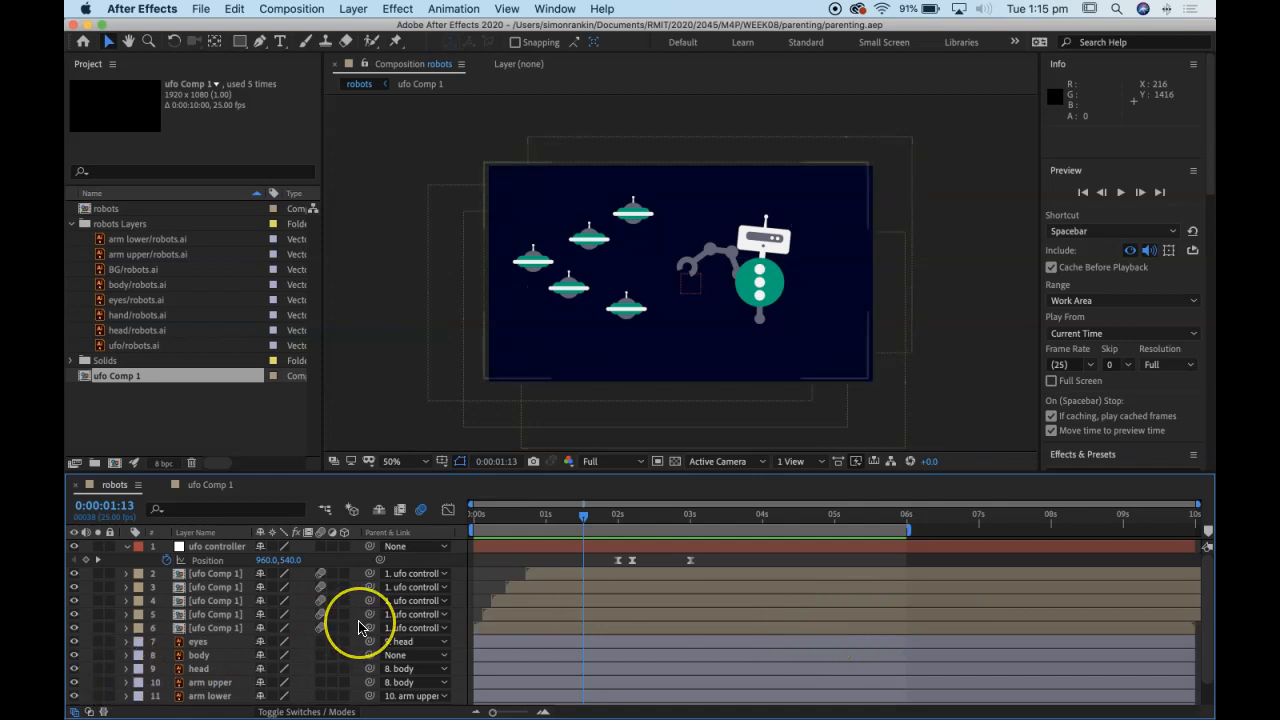
Step: Switch to Illustrator and inspect the ufo and eyes layers of robots.ai by hiding and showing each
{"action": "key", "text": "super+Tab"}
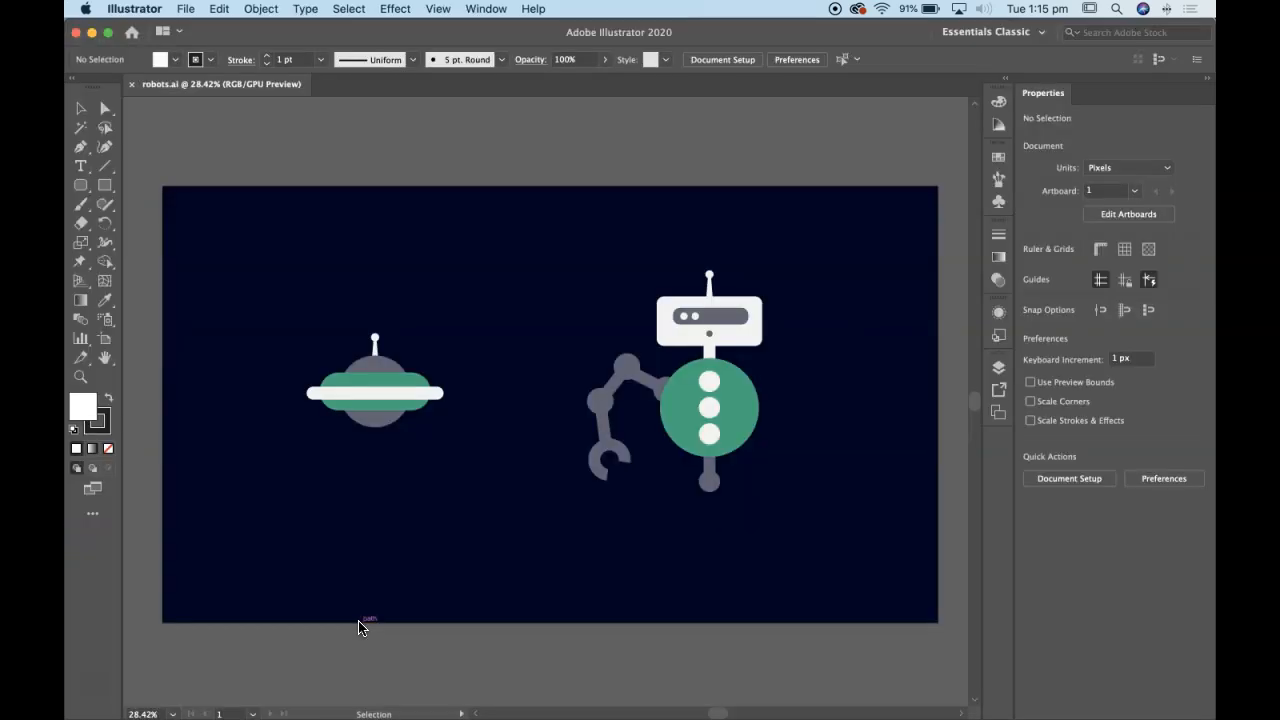
{"action": "left_click", "coordinate": [770, 427]}
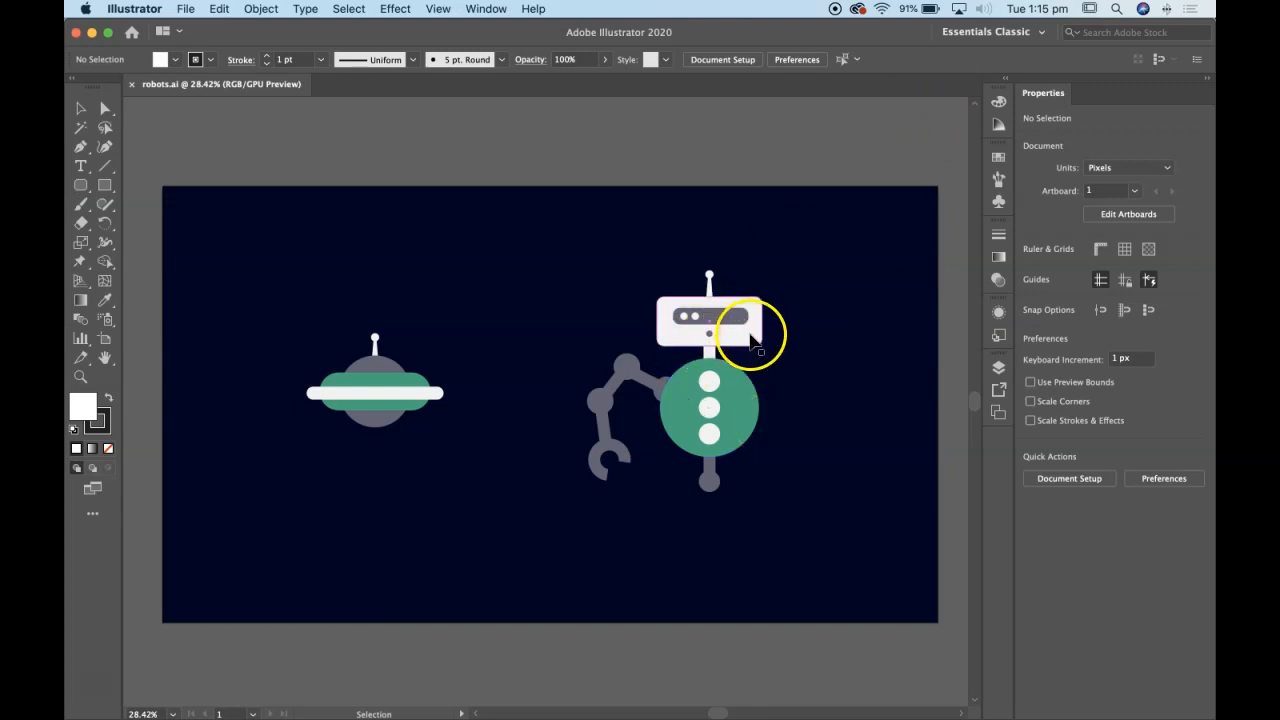
{"action": "left_click", "coordinate": [998, 365]}
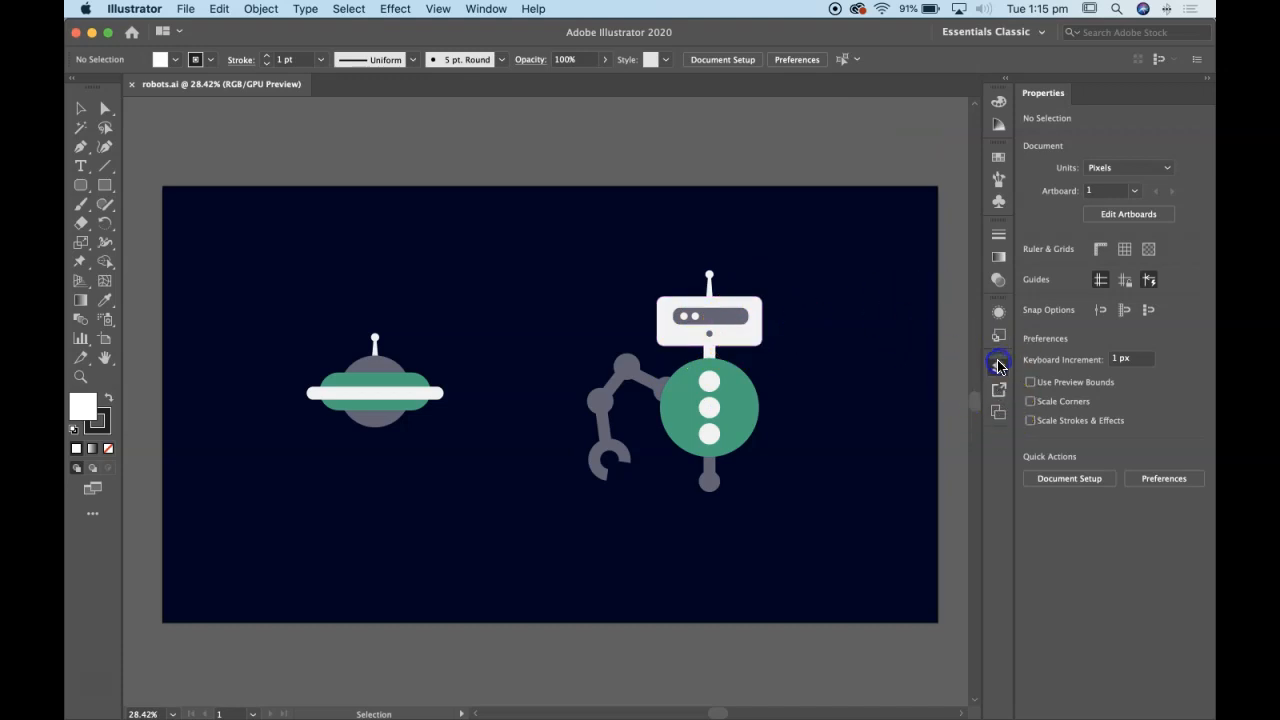
{"action": "left_click", "coordinate": [805, 386]}
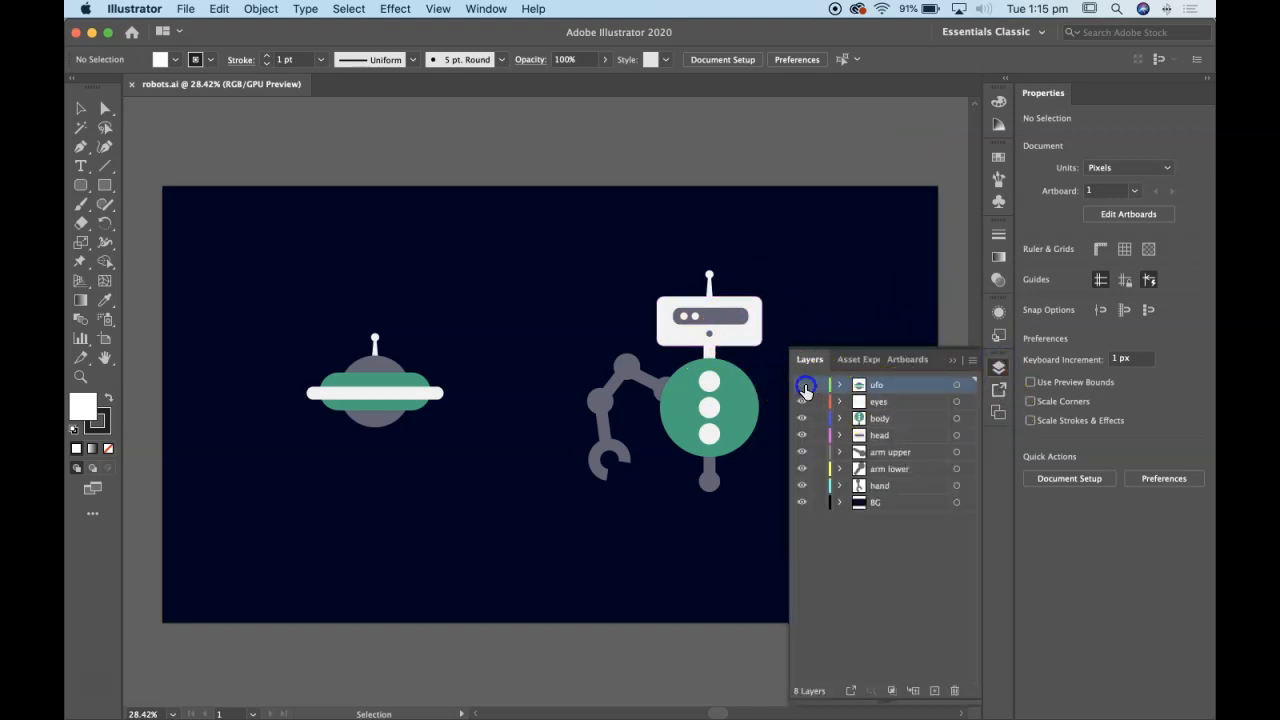
{"action": "left_click", "coordinate": [805, 388]}
{"action": "left_click", "coordinate": [805, 388]}
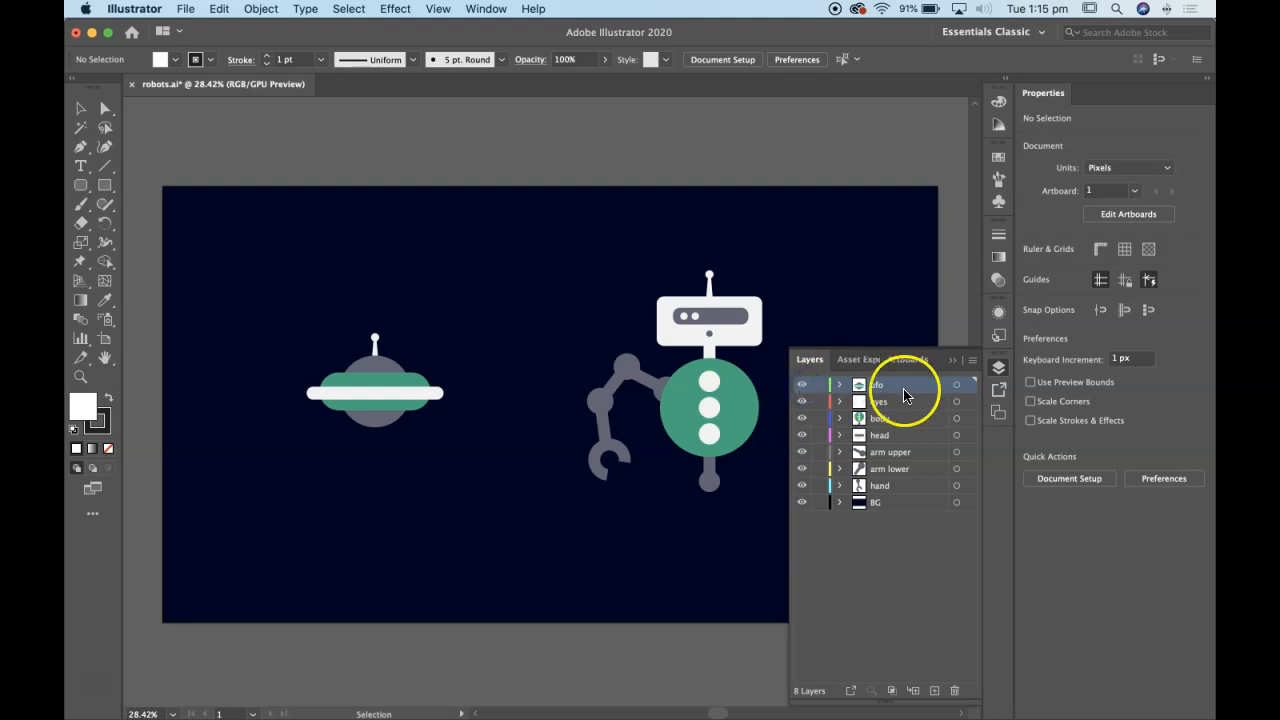
{"action": "left_click", "coordinate": [802, 402]}
{"action": "left_click", "coordinate": [802, 402]}
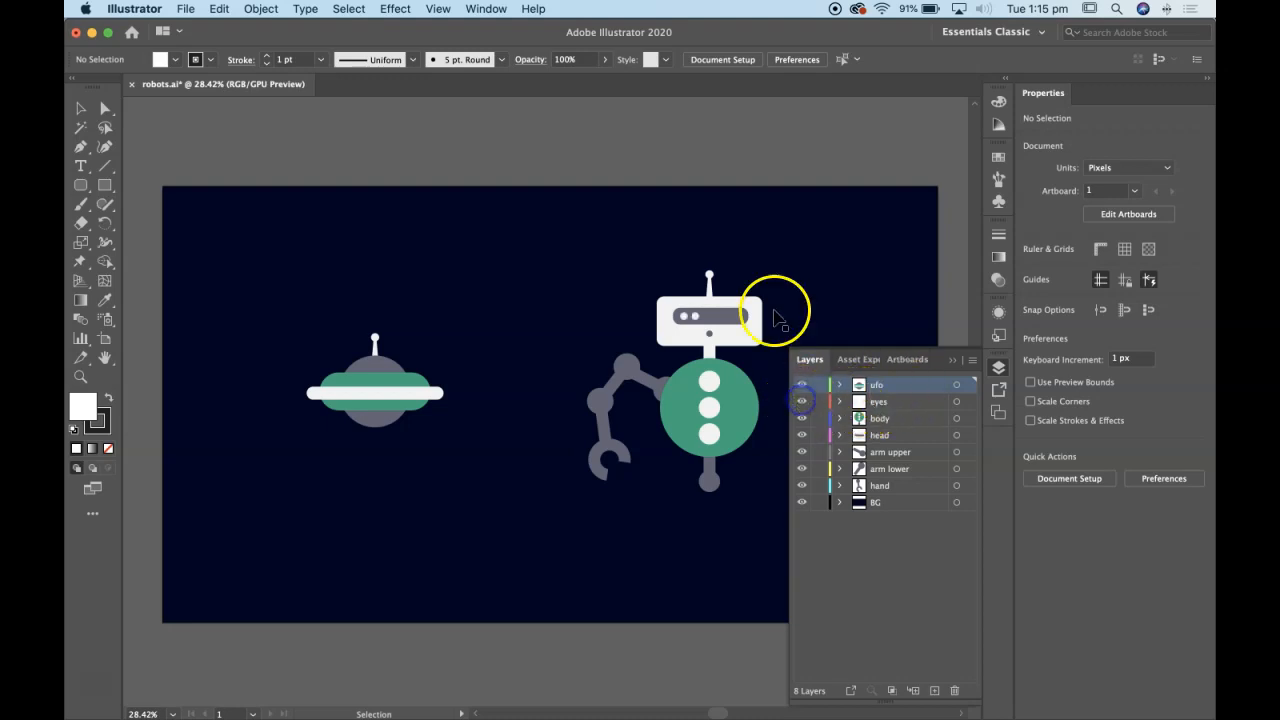
Step: Check the body and head layers by toggling their visibility, and move the body layer beneath the head layer
{"action": "left_click", "coordinate": [802, 420]}
{"action": "left_click", "coordinate": [802, 420]}
{"action": "left_click", "coordinate": [802, 435]}
{"action": "left_click", "coordinate": [802, 435]}
{"action": "left_click_drag", "start_coordinate": [860, 419], "coordinate": [895, 440]}
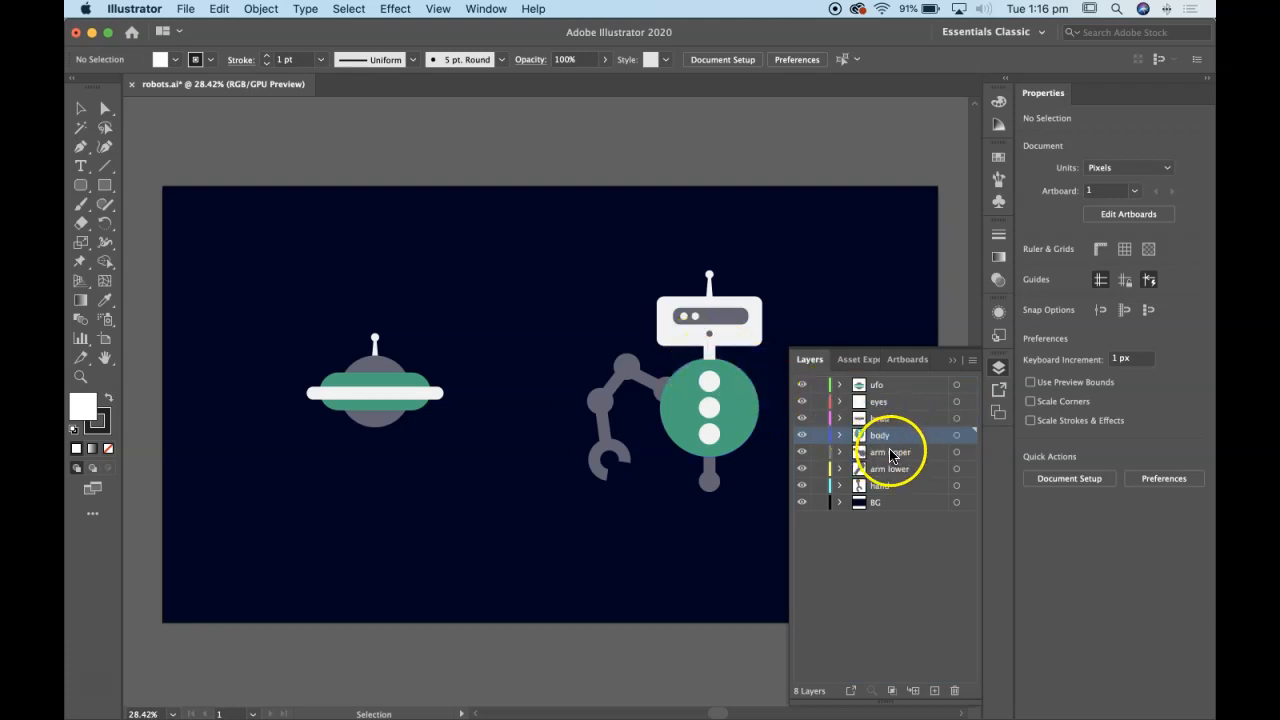
Step: Check the arm upper, arm lower, hand and BG layers by toggling their visibility, and save robots.ai
{"action": "left_click", "coordinate": [801, 452]}
{"action": "left_click", "coordinate": [801, 452]}
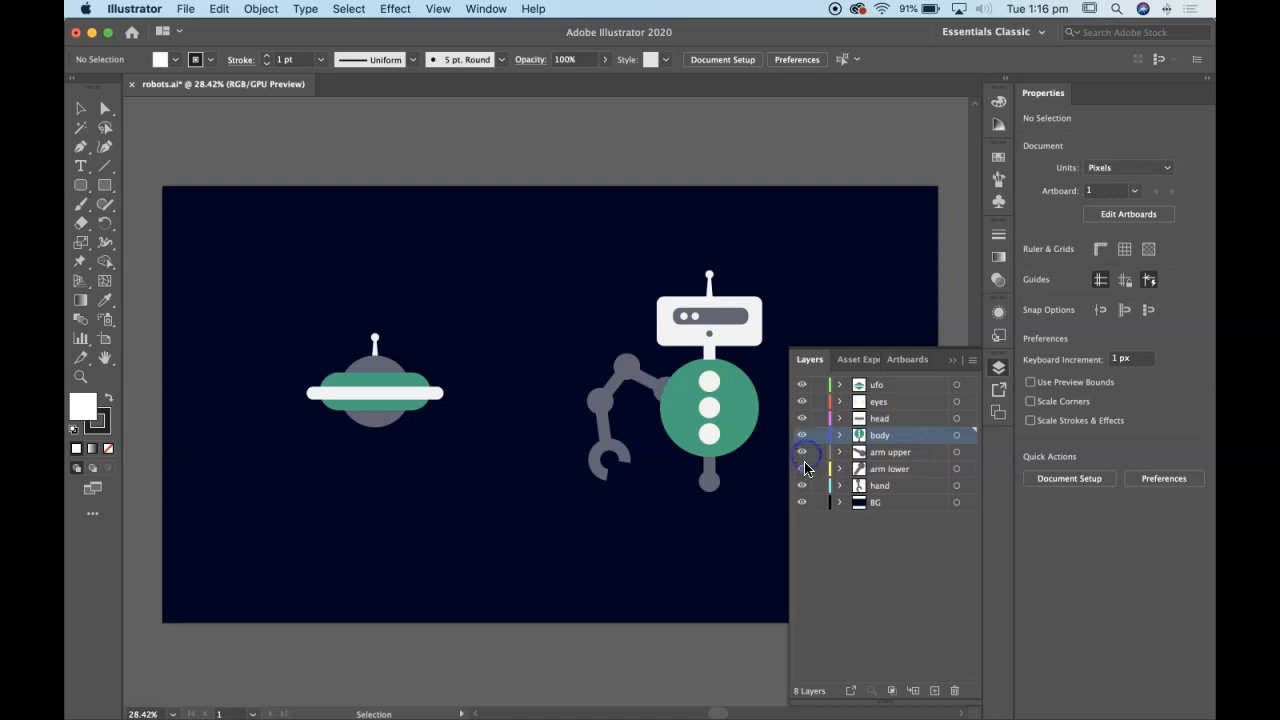
{"action": "left_click", "coordinate": [805, 469]}
{"action": "left_click", "coordinate": [805, 469]}
{"action": "left_click", "coordinate": [802, 486]}
{"action": "left_click", "coordinate": [802, 486]}
{"action": "left_click", "coordinate": [802, 504]}
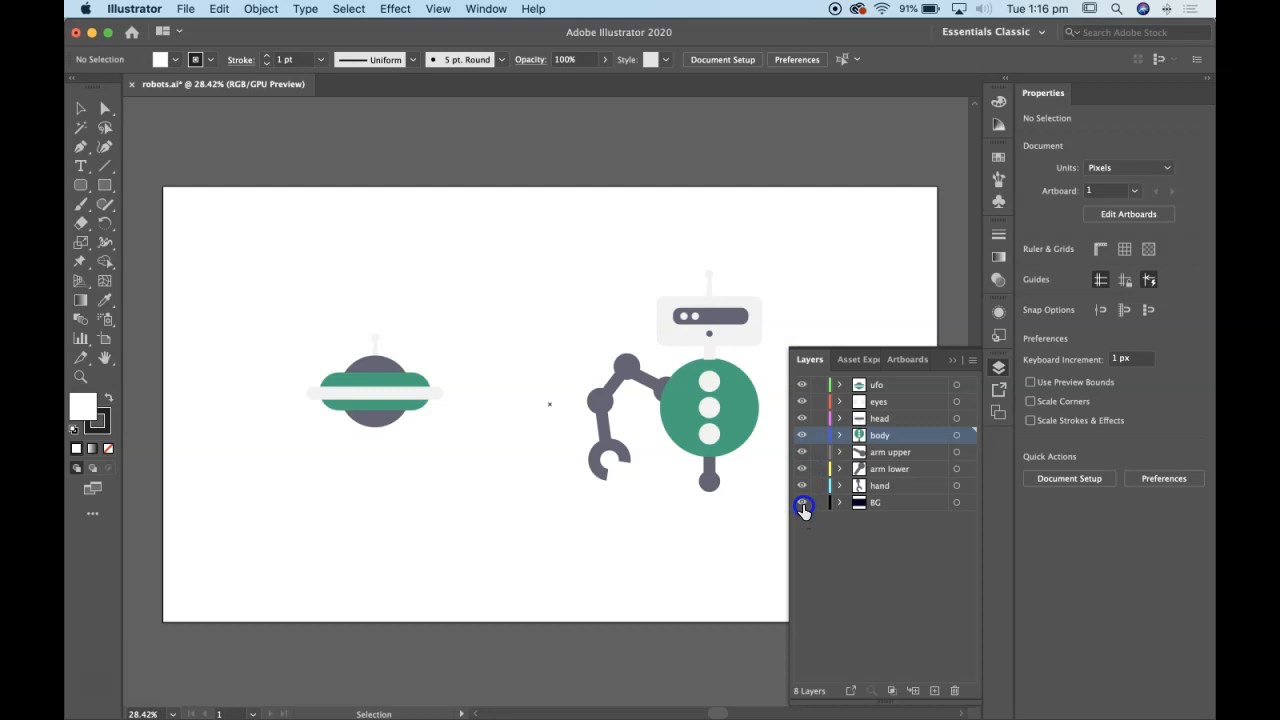
{"action": "left_click", "coordinate": [802, 504]}
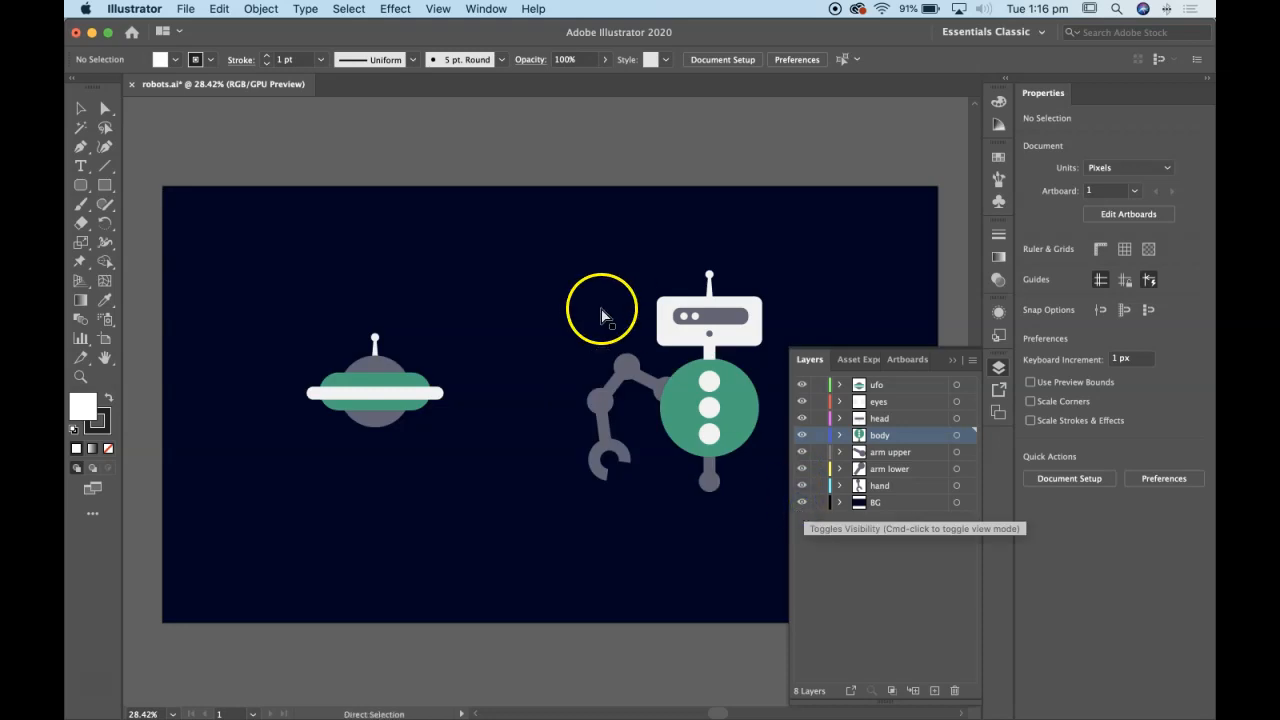
{"action": "key", "text": "super+s"}
Step: Switch to After Effects, open the imported robots composition and hide the ufo layer
{"action": "mouse_move", "coordinate": [697, 708]}
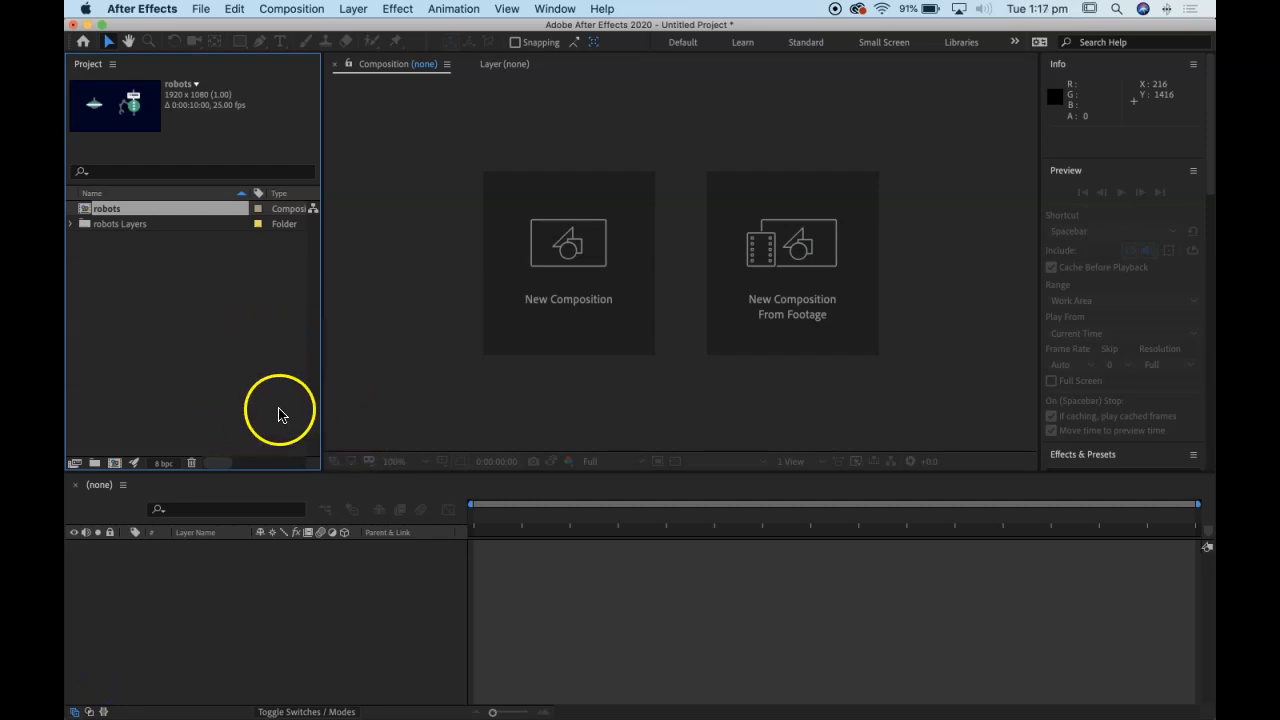
{"action": "double_click", "coordinate": [85, 212]}
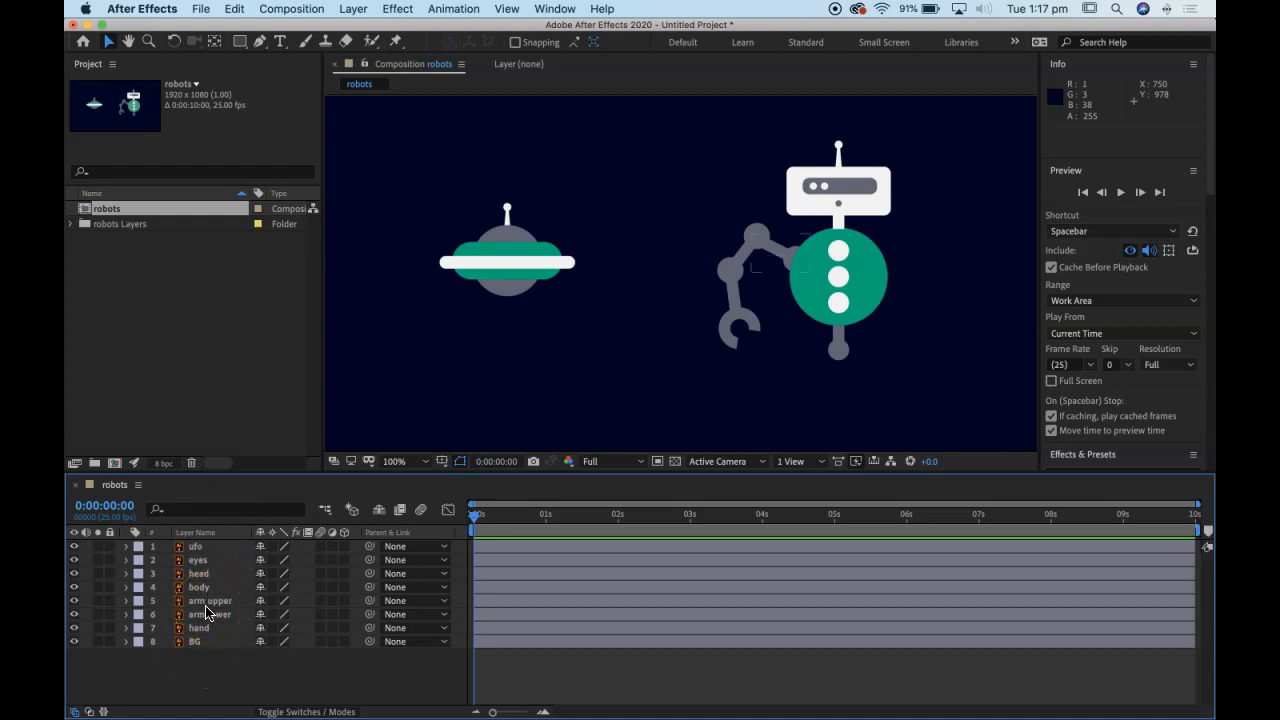
{"action": "left_click", "coordinate": [74, 547]}
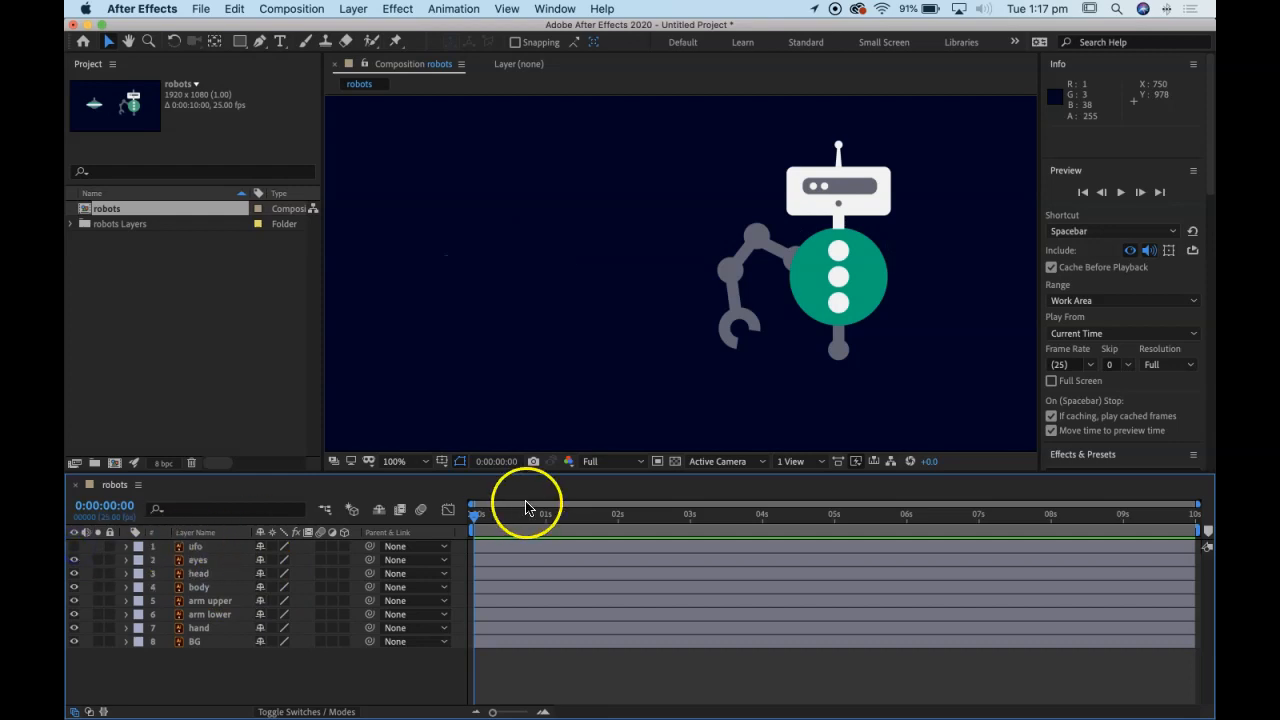
{"action": "key", "text": "comma"}
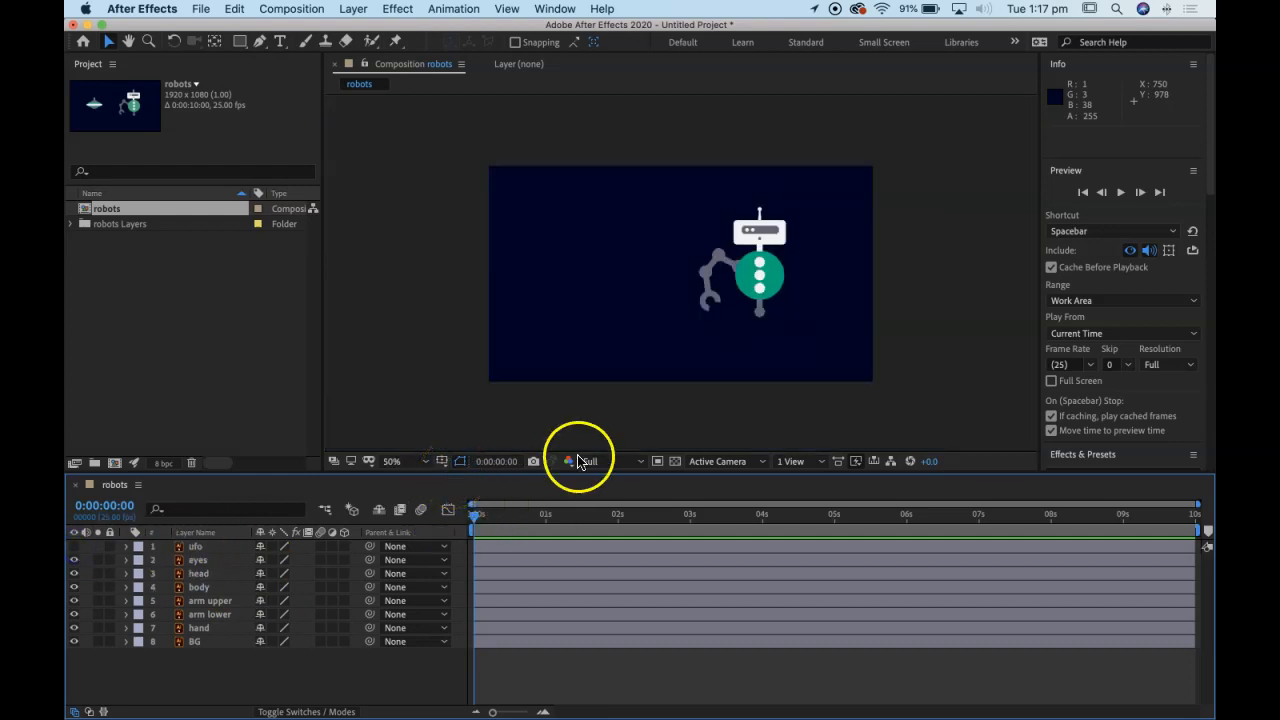
{"action": "left_click", "coordinate": [555, 9]}
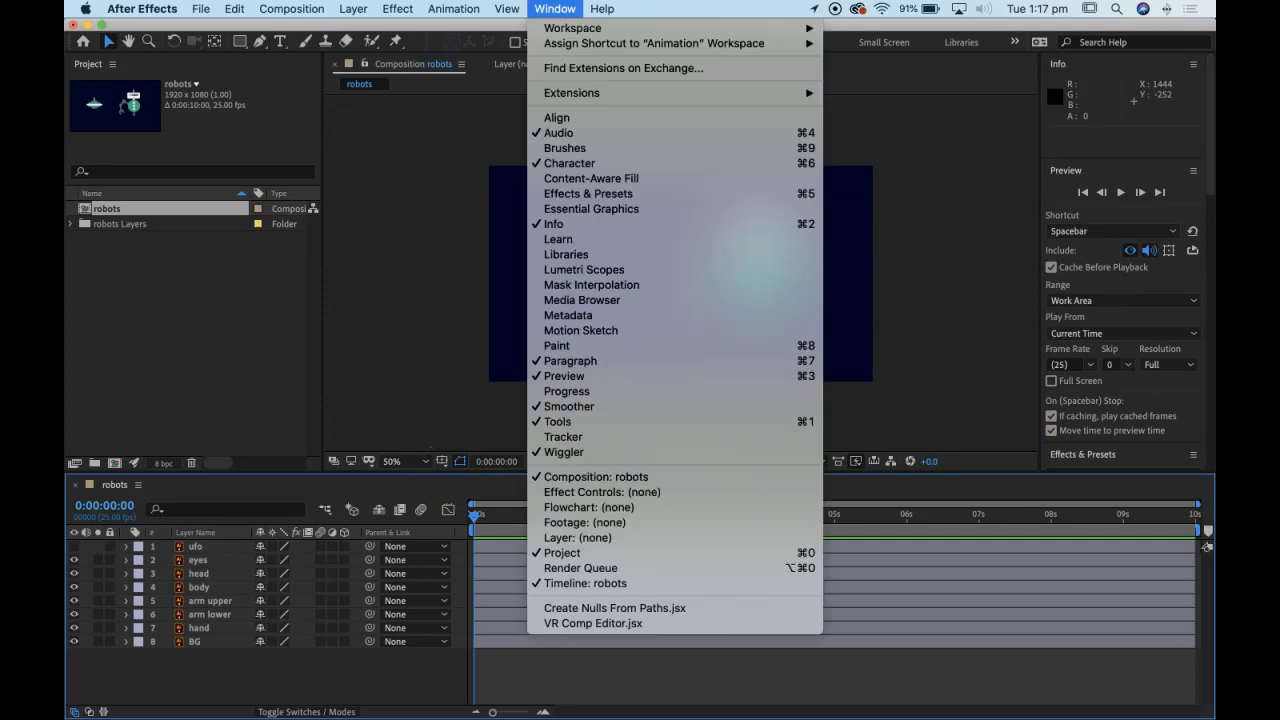
{"action": "mouse_move", "coordinate": [575, 28]}
{"action": "left_click", "coordinate": [866, 48]}
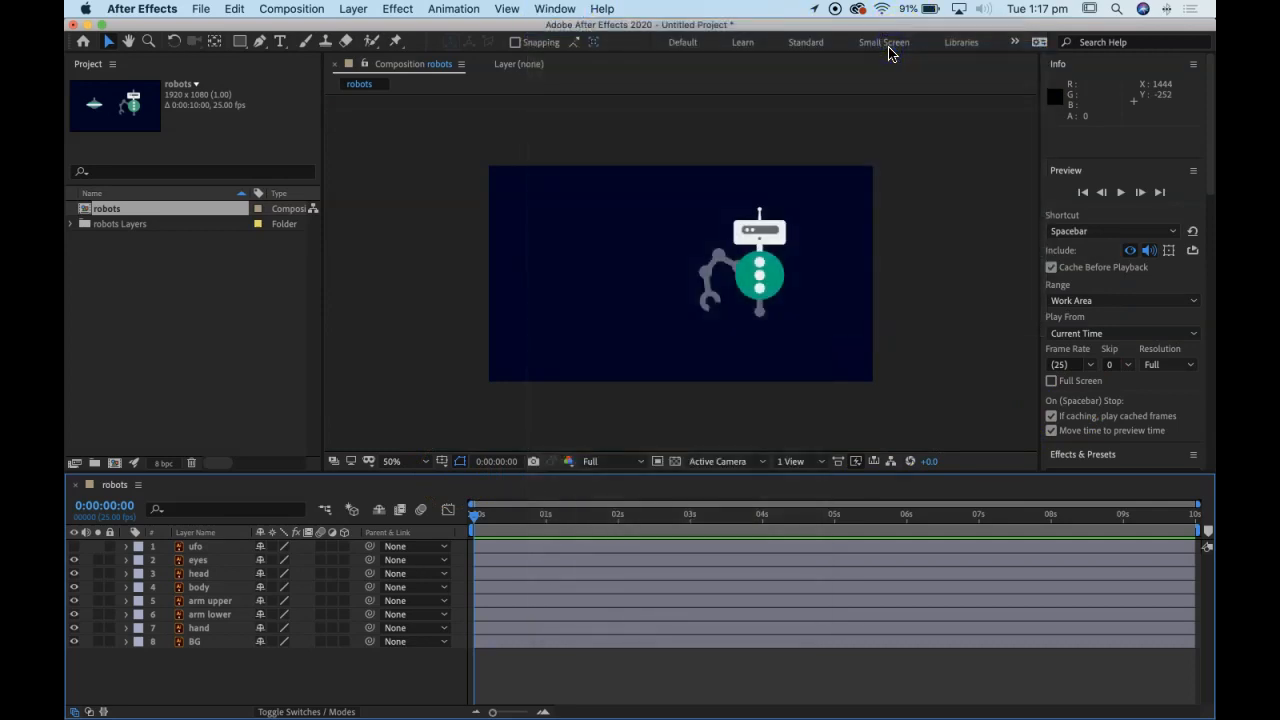
{"action": "left_click_drag", "start_coordinate": [474, 515], "coordinate": [583, 515]}
{"action": "key", "text": "Home"}
Step: Reveal the eyes layer's Position property and shift the eyes horizontally to an X value of 1303.4
{"action": "left_click", "coordinate": [195, 560]}
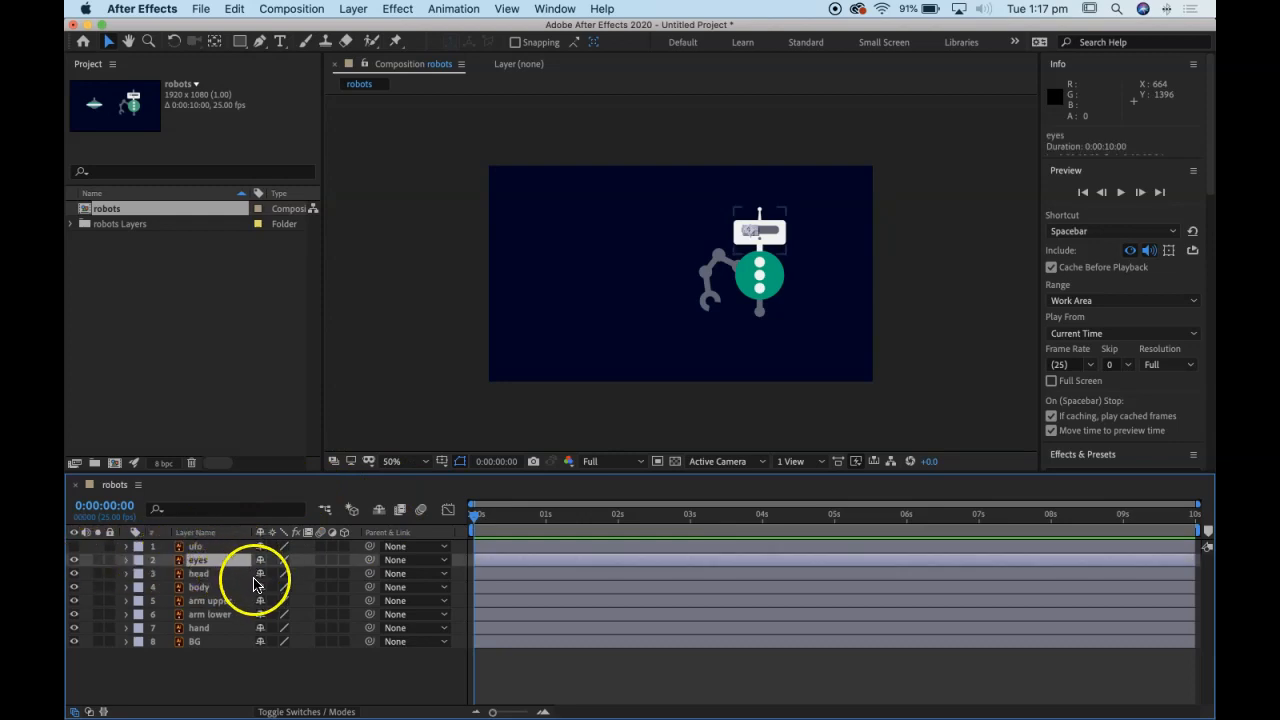
{"action": "key", "text": "p"}
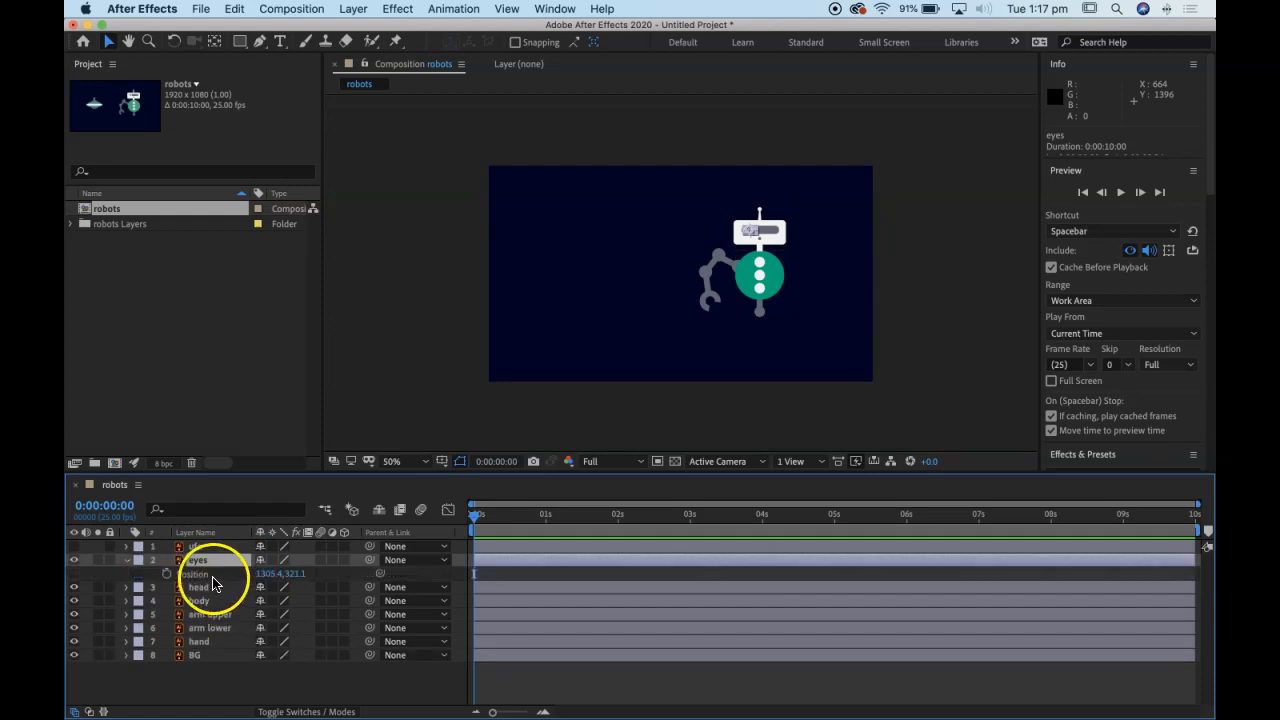
{"action": "key", "text": "period"}
{"action": "key", "text": "period"}
{"action": "left_click_drag", "start_coordinate": [823, 294], "coordinate": [549, 386]}
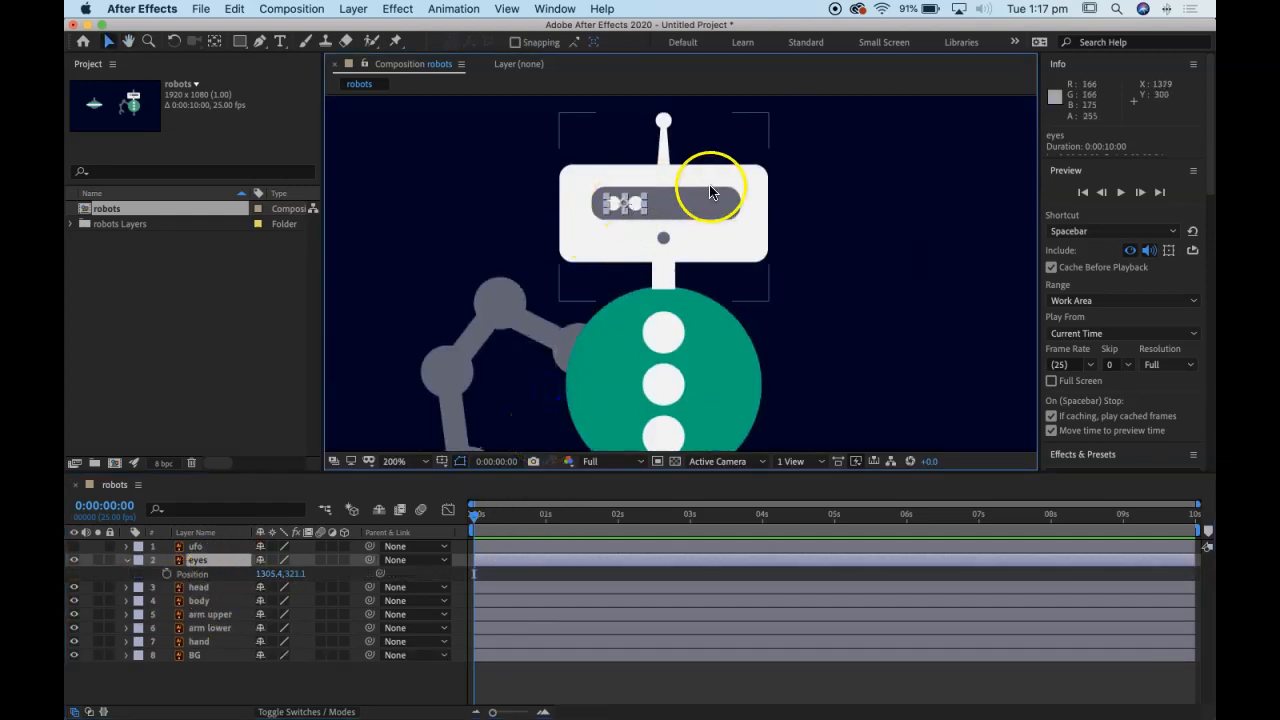
{"action": "left_click", "coordinate": [313, 667]}
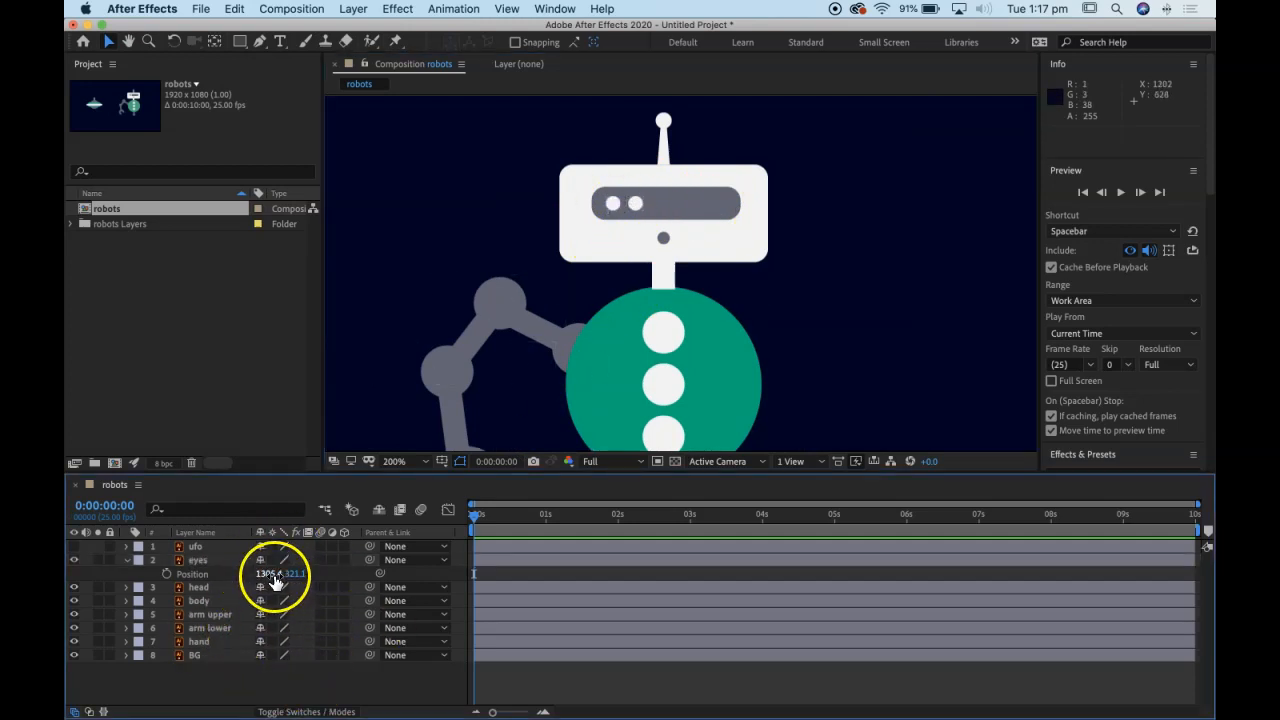
{"action": "left_click_drag", "start_coordinate": [268, 573], "coordinate": [241, 553]}
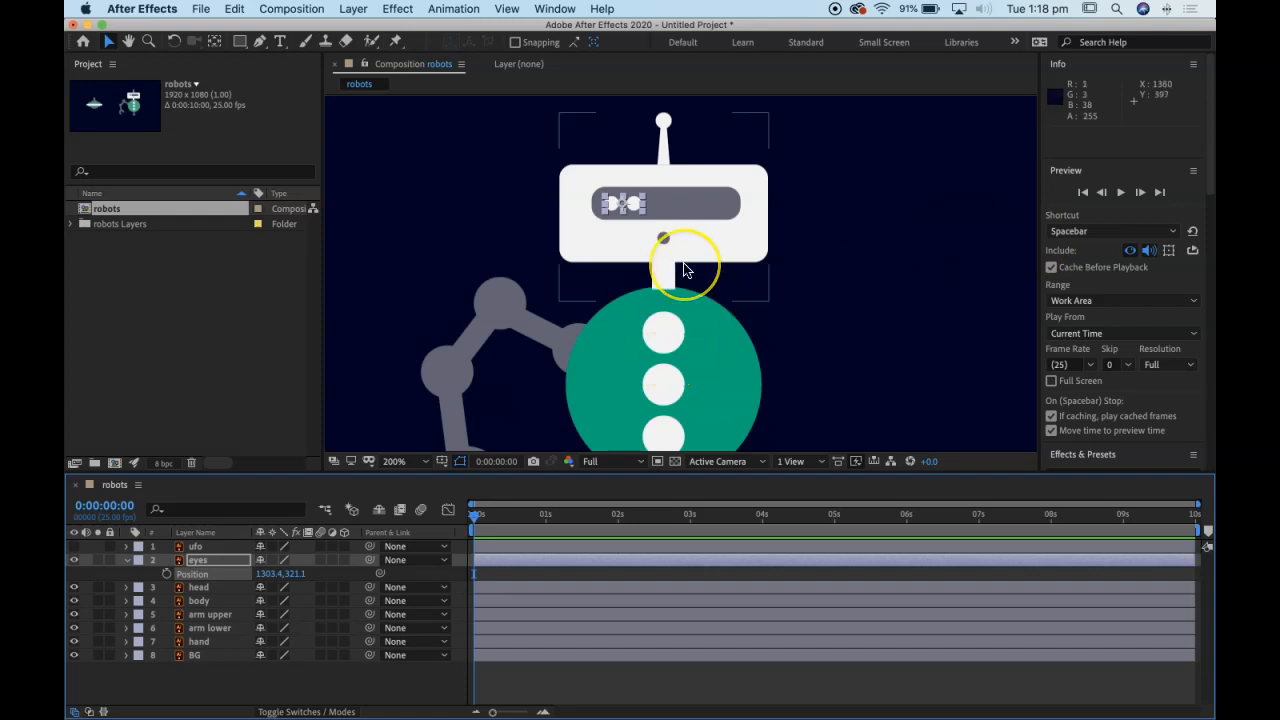
Step: Reveal the head layer's Rotation property and move the head's anchor point down to the centre of the body circle
{"action": "left_click", "coordinate": [193, 588]}
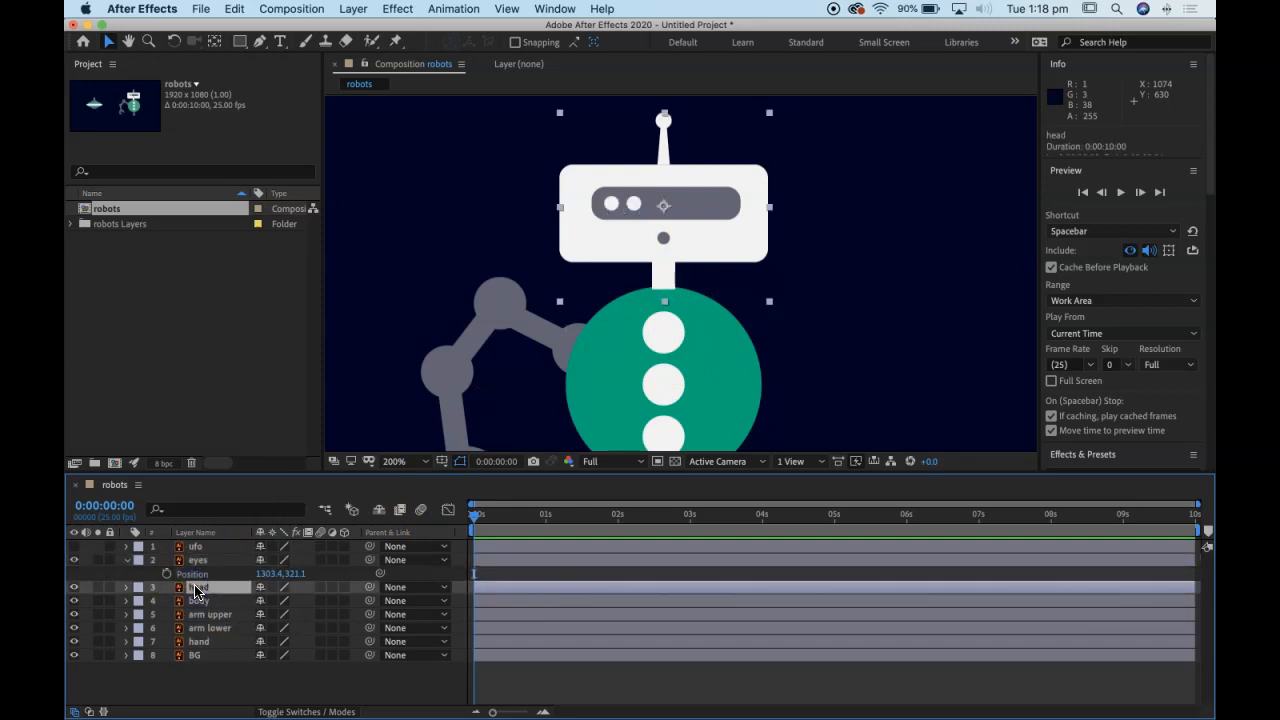
{"action": "key", "text": "r"}
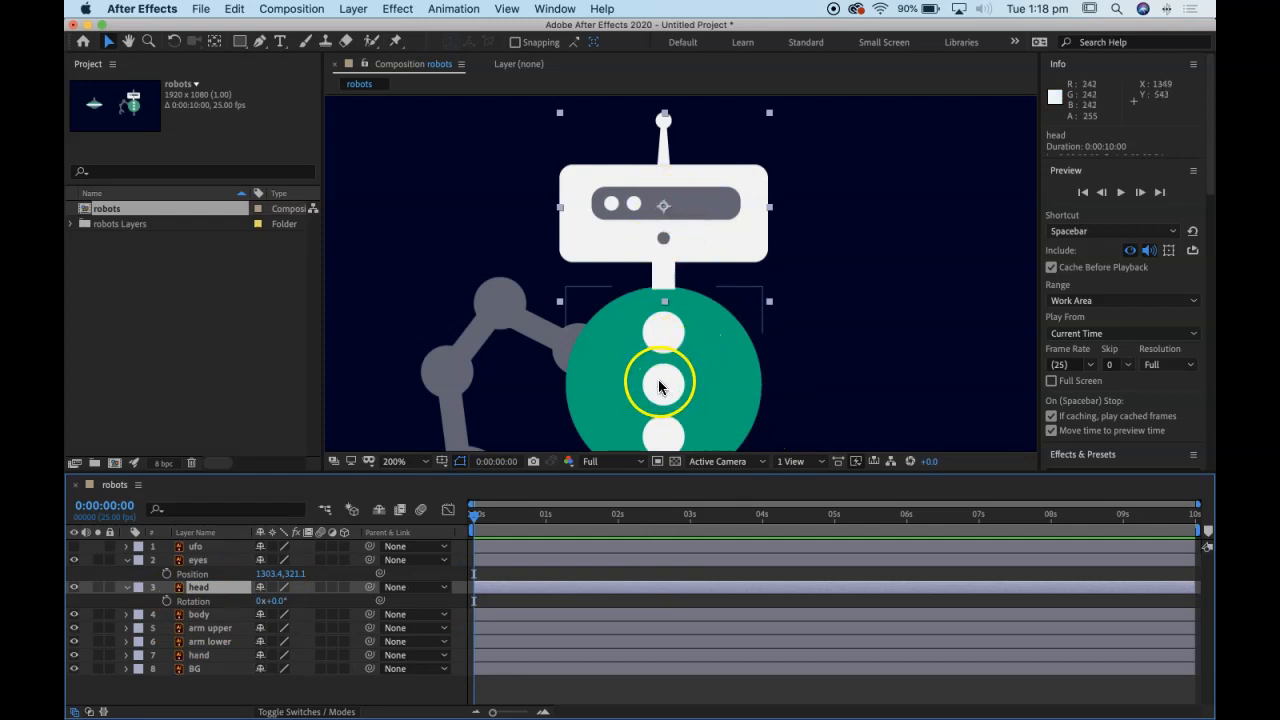
{"action": "left_click", "coordinate": [213, 43]}
{"action": "left_click_drag", "start_coordinate": [663, 196], "coordinate": [663, 210]}
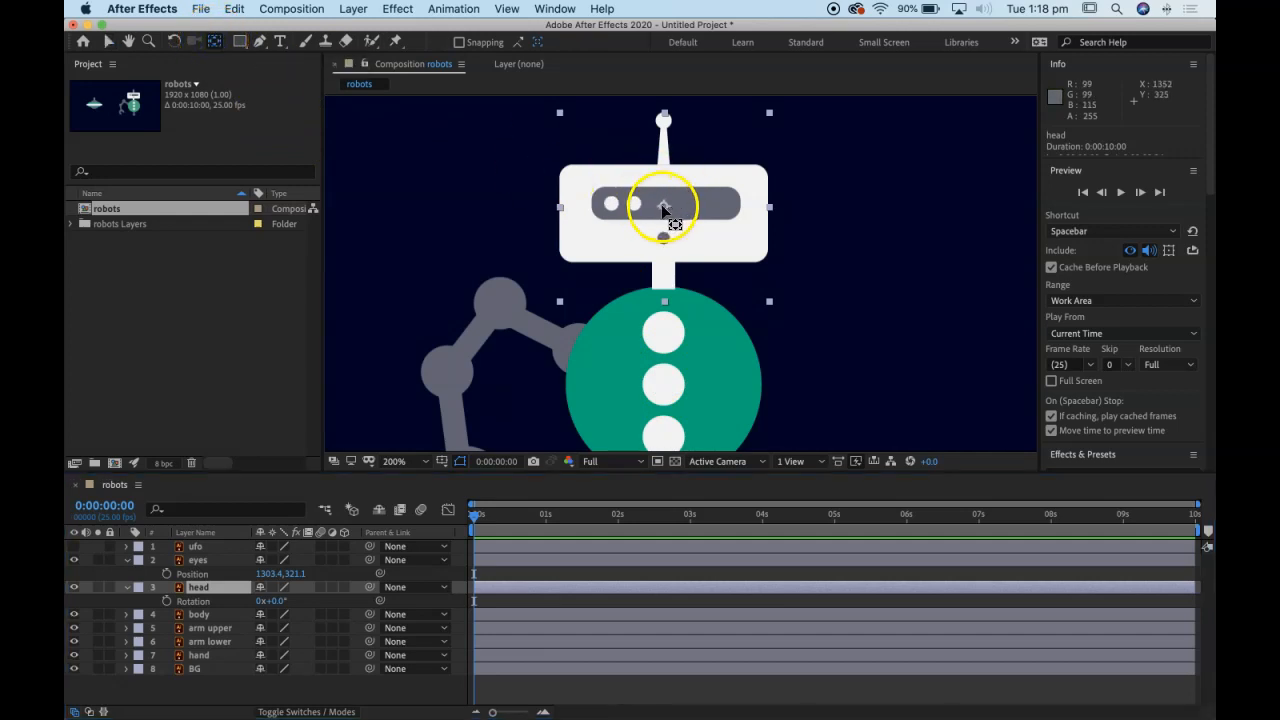
{"action": "left_click_drag", "start_coordinate": [662, 207], "coordinate": [663, 383]}
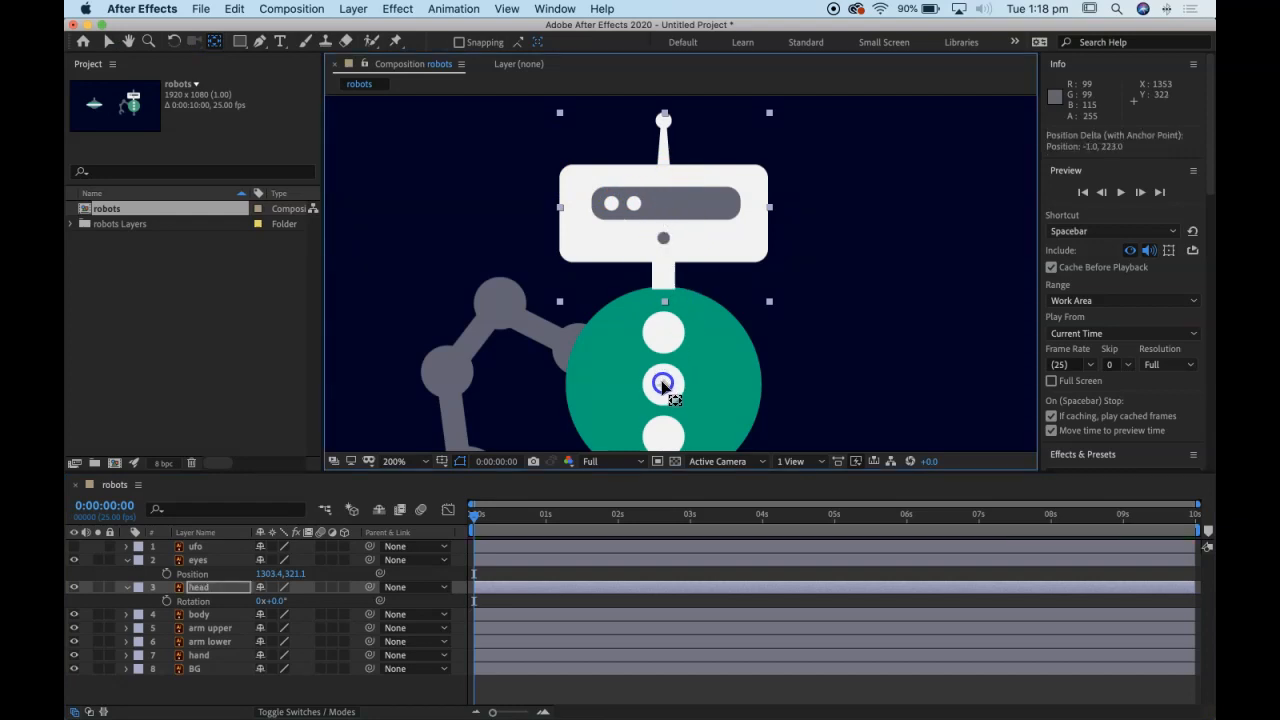
{"action": "left_click_drag", "start_coordinate": [663, 383], "coordinate": [663, 384]}
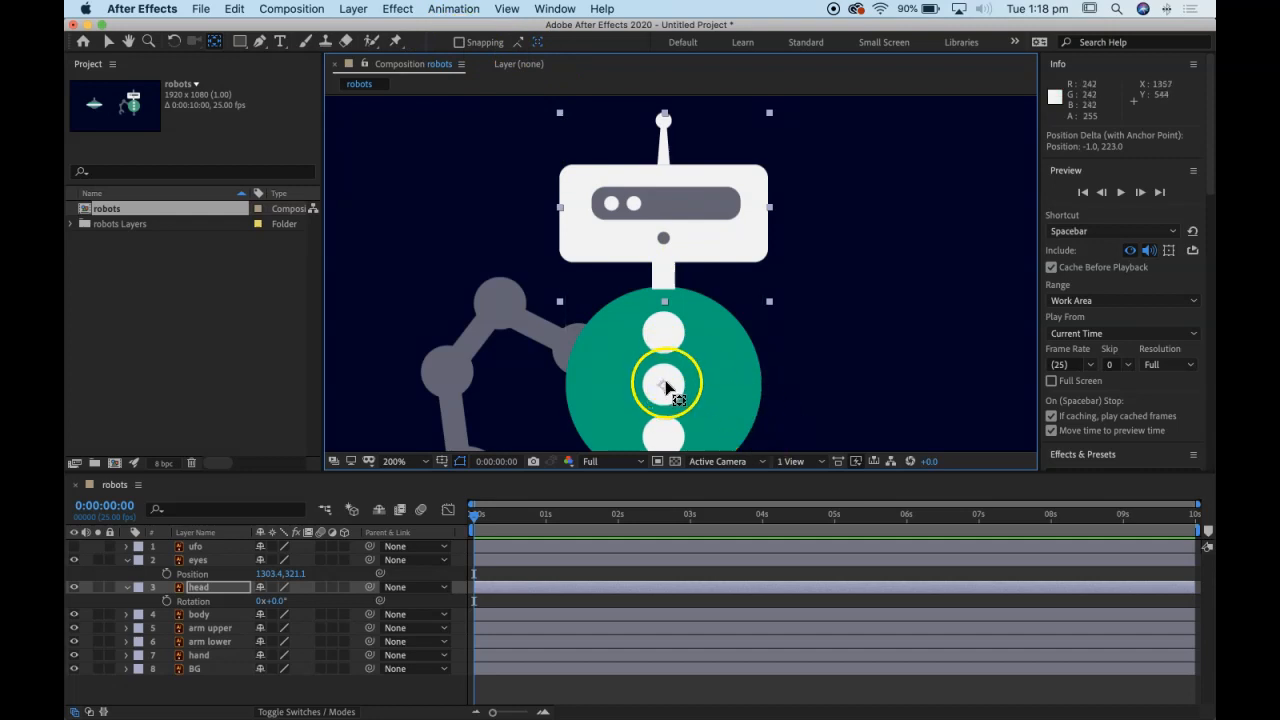
Step: Try rotating the head to 12° about its new anchor point, and undo the rotation
{"action": "mouse_move", "coordinate": [277, 600]}
{"action": "left_mouse_down"}
{"action": "mouse_move", "coordinate": [288, 601]}
{"action": "mouse_move", "coordinate": [265, 598]}
{"action": "mouse_move", "coordinate": [300, 602]}
{"action": "mouse_move", "coordinate": [253, 593]}
{"action": "mouse_move", "coordinate": [300, 593]}
{"action": "mouse_move", "coordinate": [241, 574]}
{"action": "mouse_move", "coordinate": [265, 583]}
{"action": "left_mouse_up"}
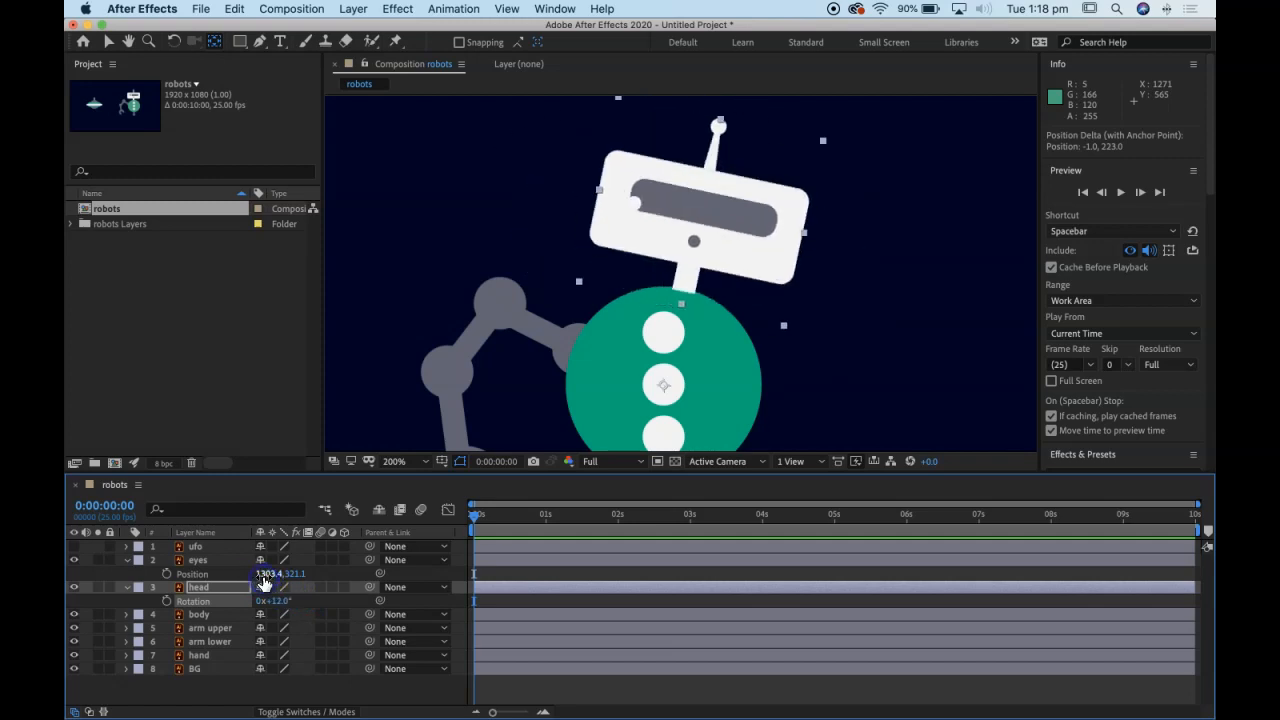
{"action": "key", "text": "cmd+z"}
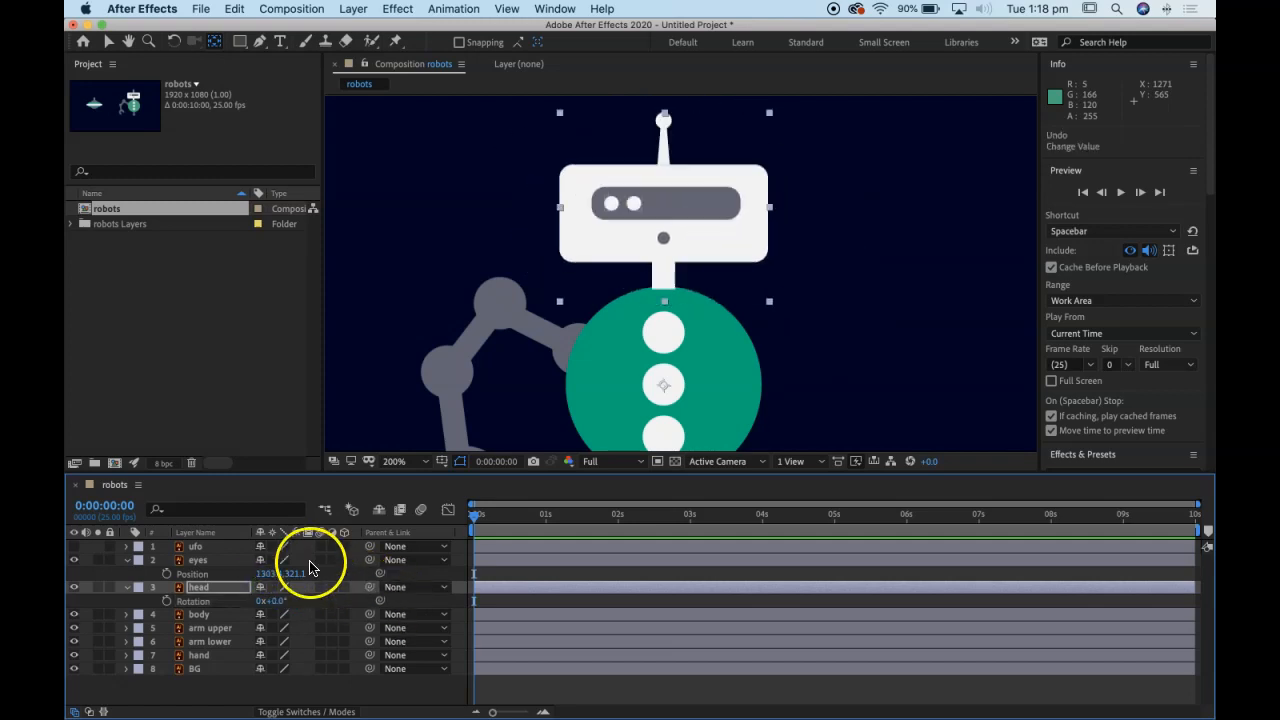
Step: Select the eyes layer and view the display options of the Parent & Link column
{"action": "left_click", "coordinate": [197, 561]}
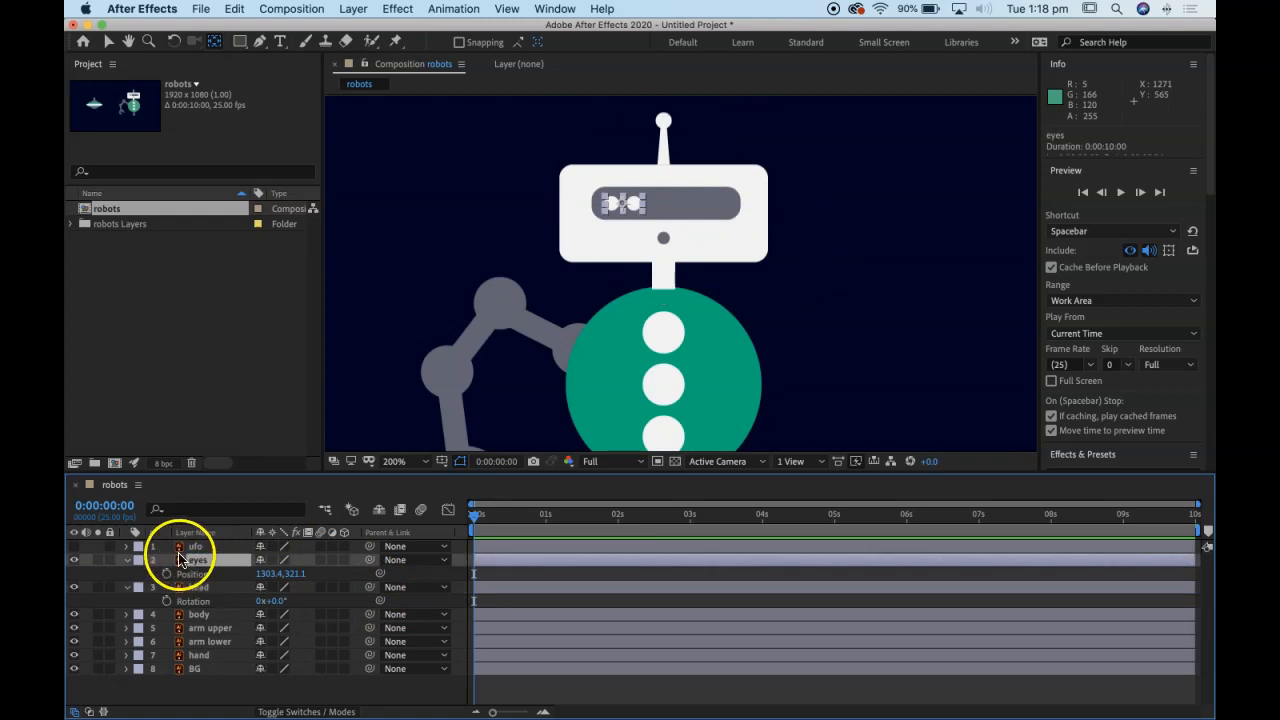
{"action": "right_click", "coordinate": [422, 536]}
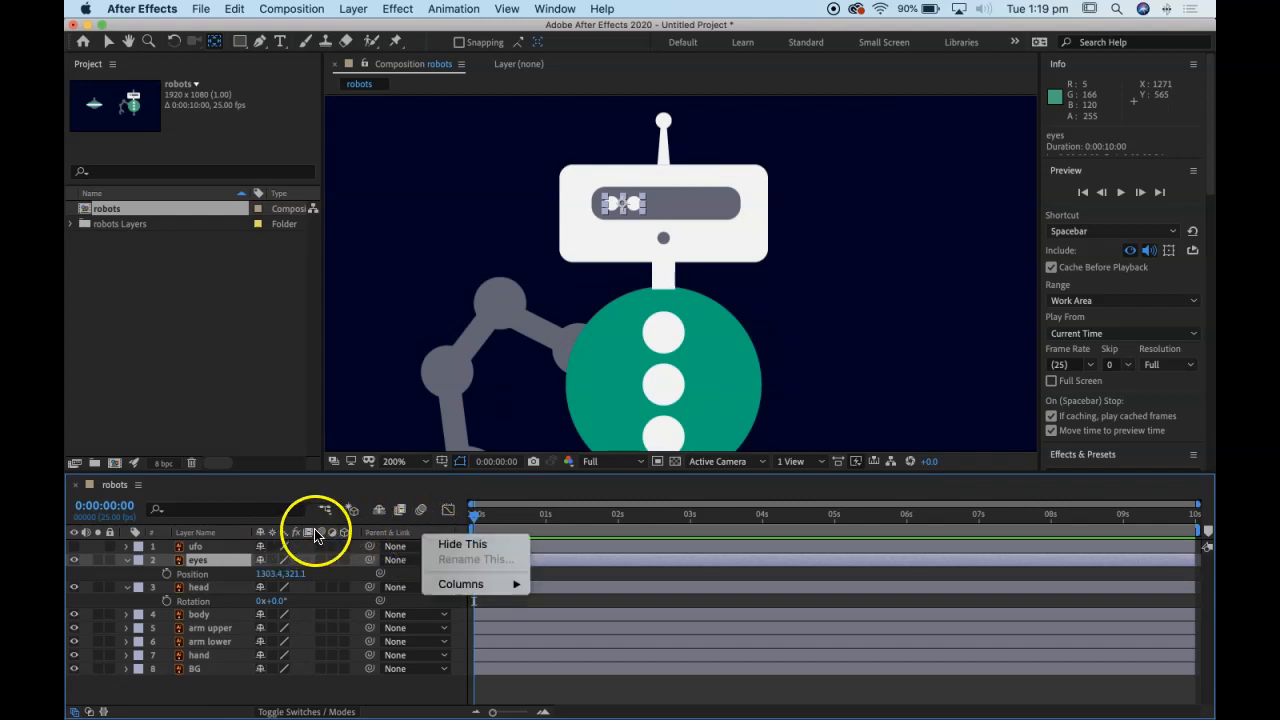
{"action": "left_click", "coordinate": [432, 525]}
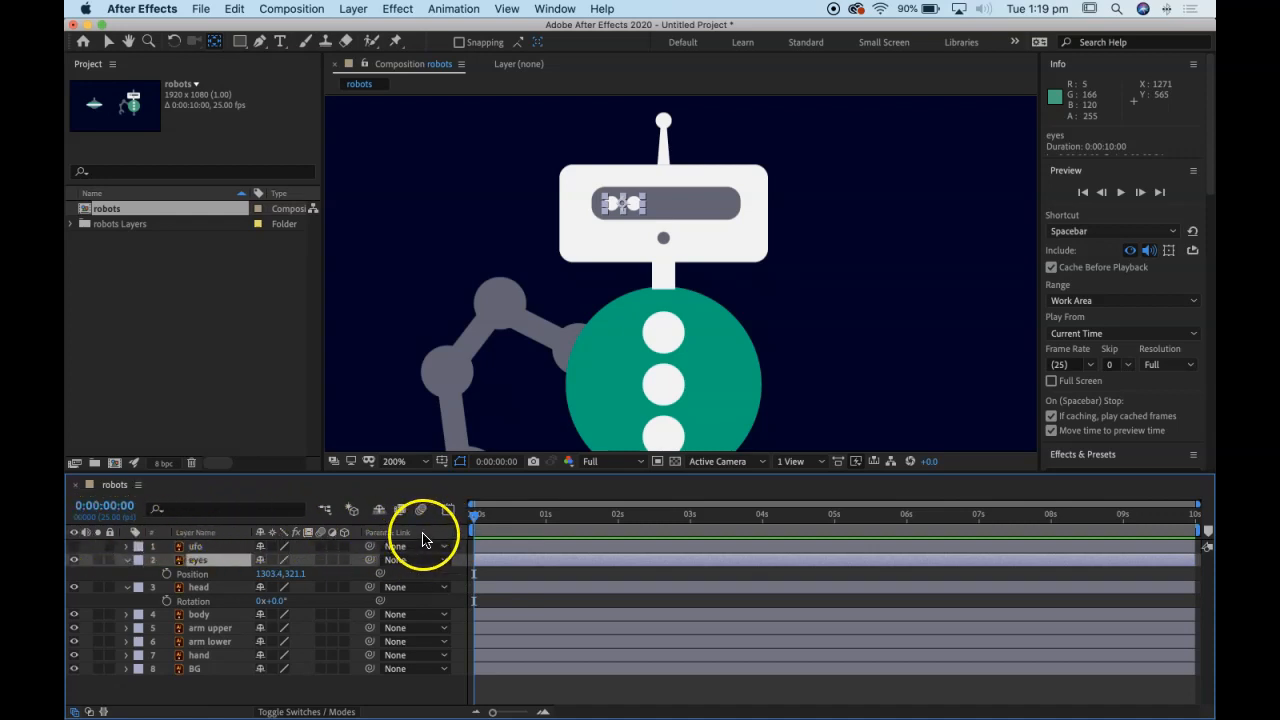
Step: Examine the timeline's available column options and show and hide the Transfer Controls pane
{"action": "right_click", "coordinate": [422, 540]}
{"action": "mouse_move", "coordinate": [476, 596]}
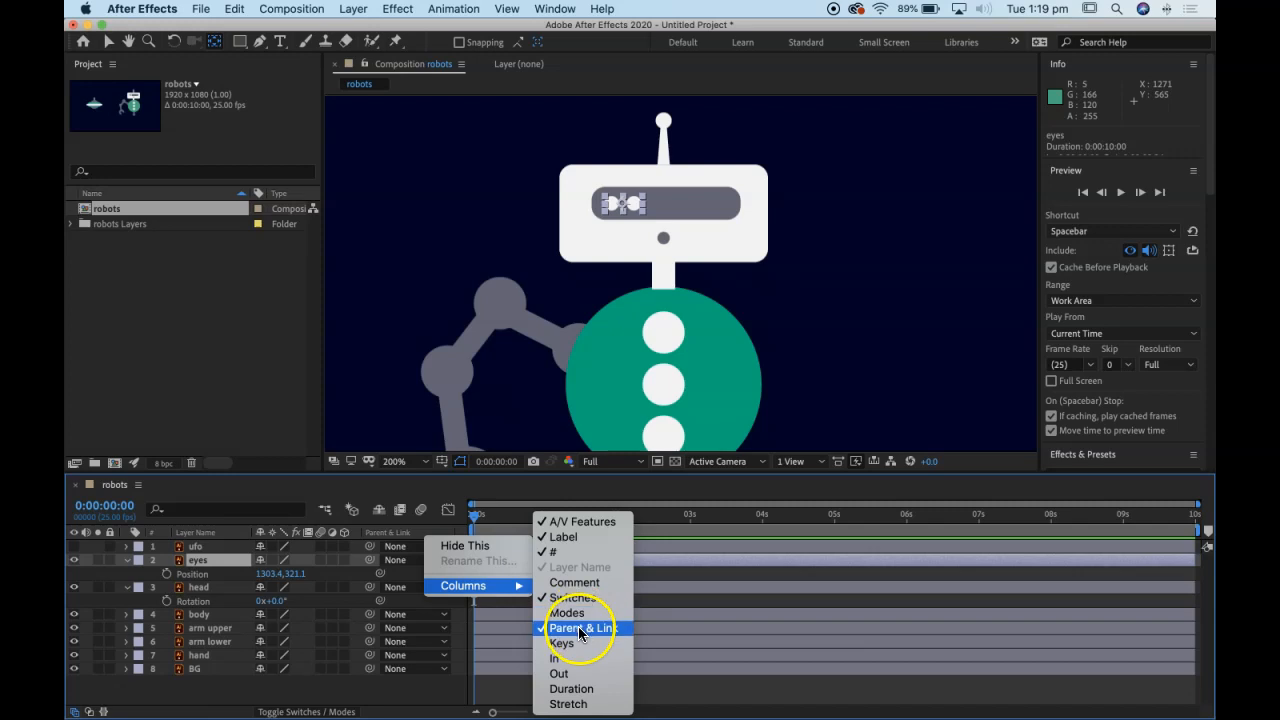
{"action": "left_click", "coordinate": [455, 487]}
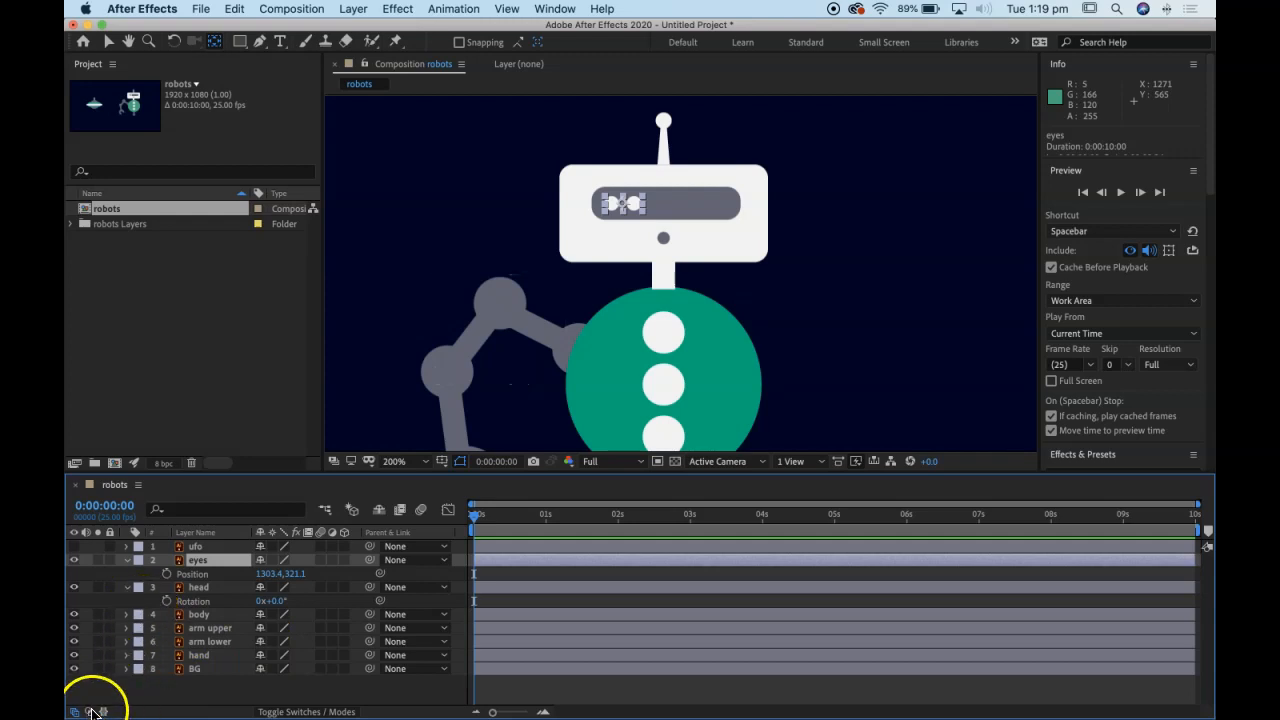
{"action": "left_click", "coordinate": [90, 712]}
{"action": "left_click", "coordinate": [90, 712]}
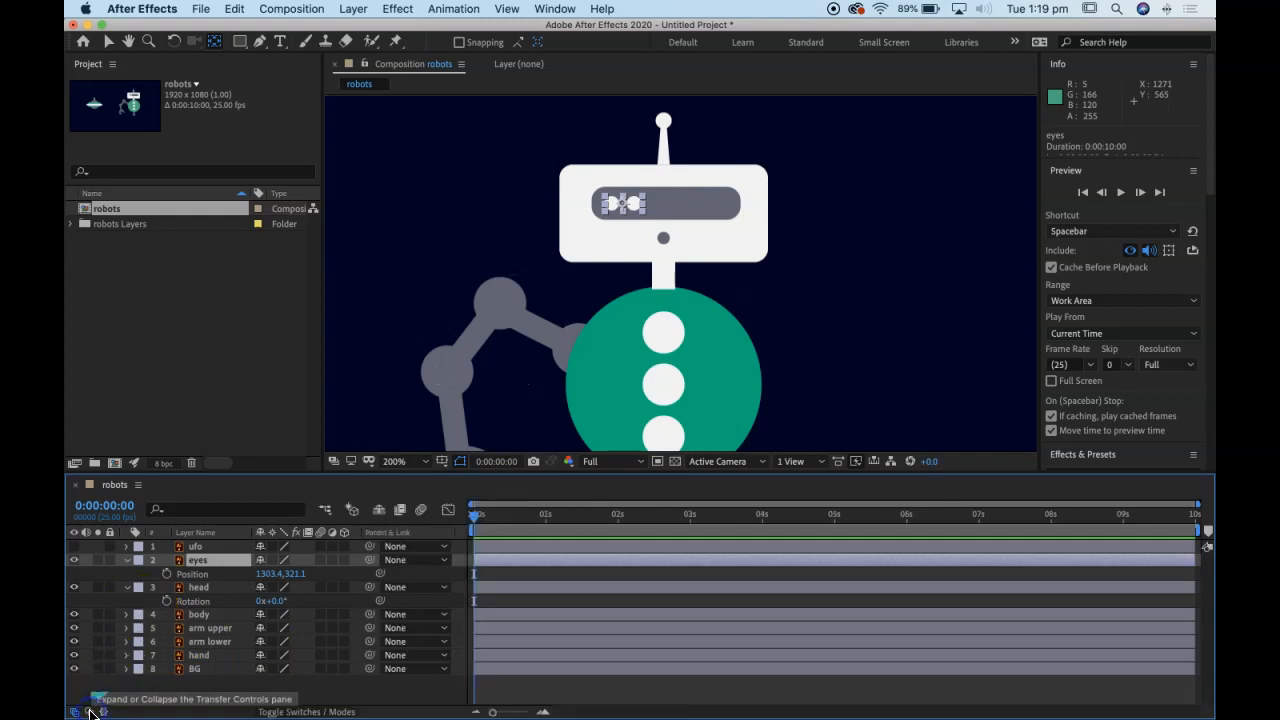
{"action": "left_click", "coordinate": [90, 712]}
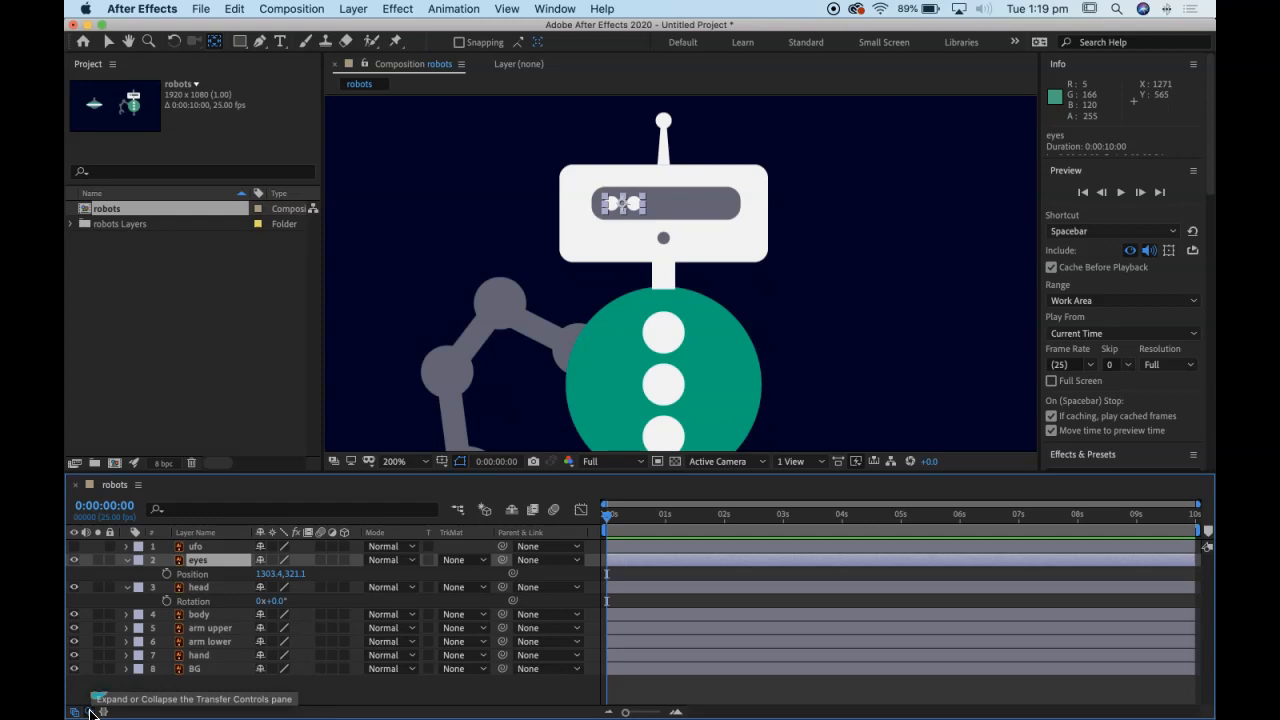
{"action": "left_click", "coordinate": [90, 712]}
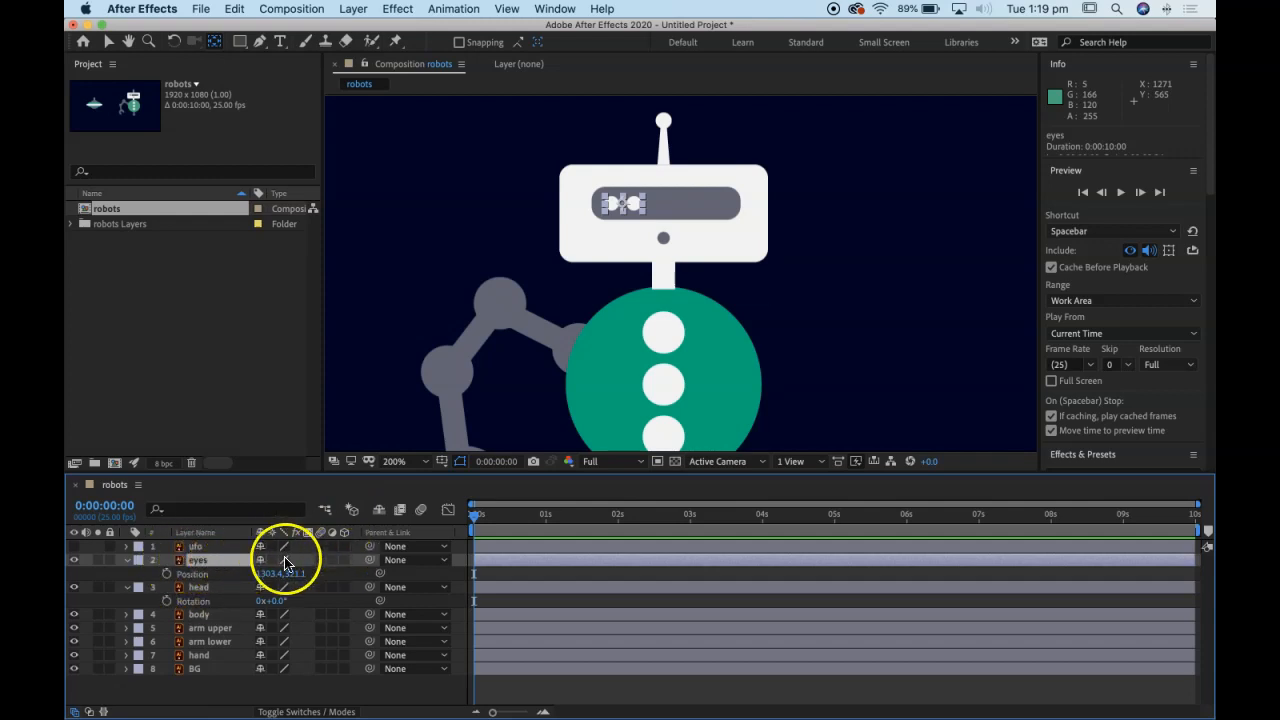
Step: Try parenting the eyes layer to the head and rotating the head to 20°, and undo both the rotation and the parenting
{"action": "left_click", "coordinate": [443, 566]}
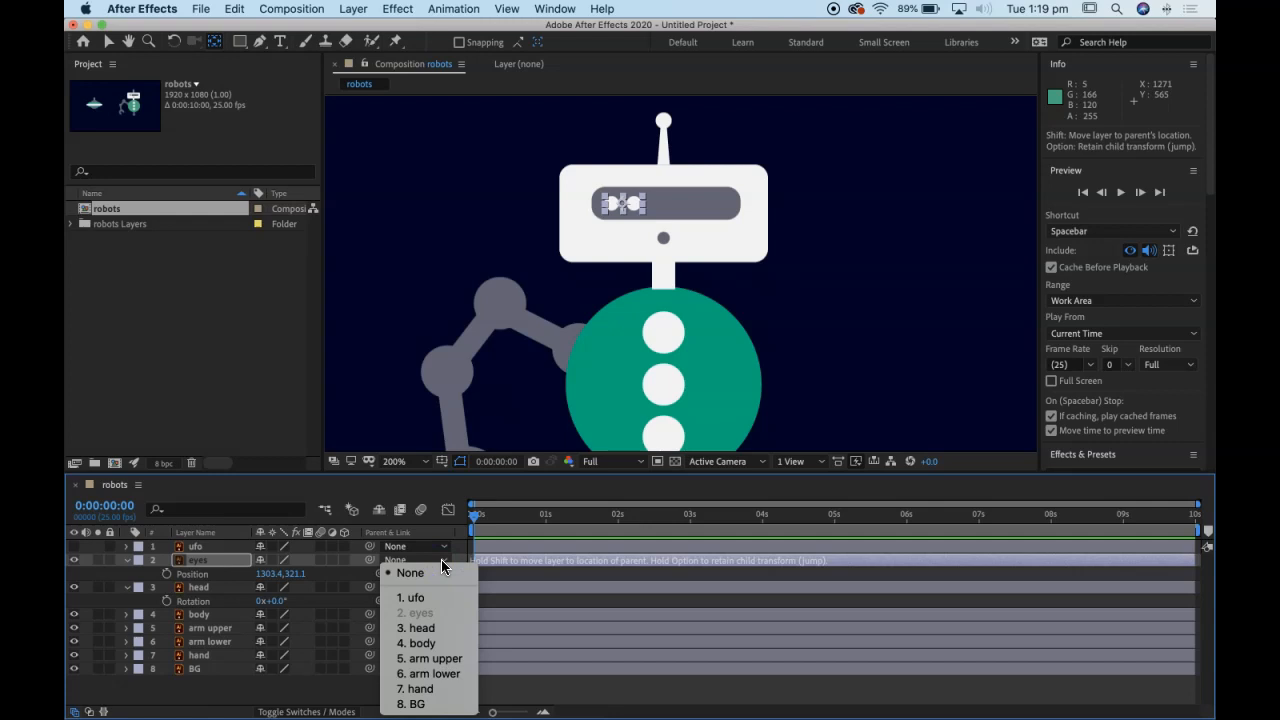
{"action": "left_click", "coordinate": [425, 630]}
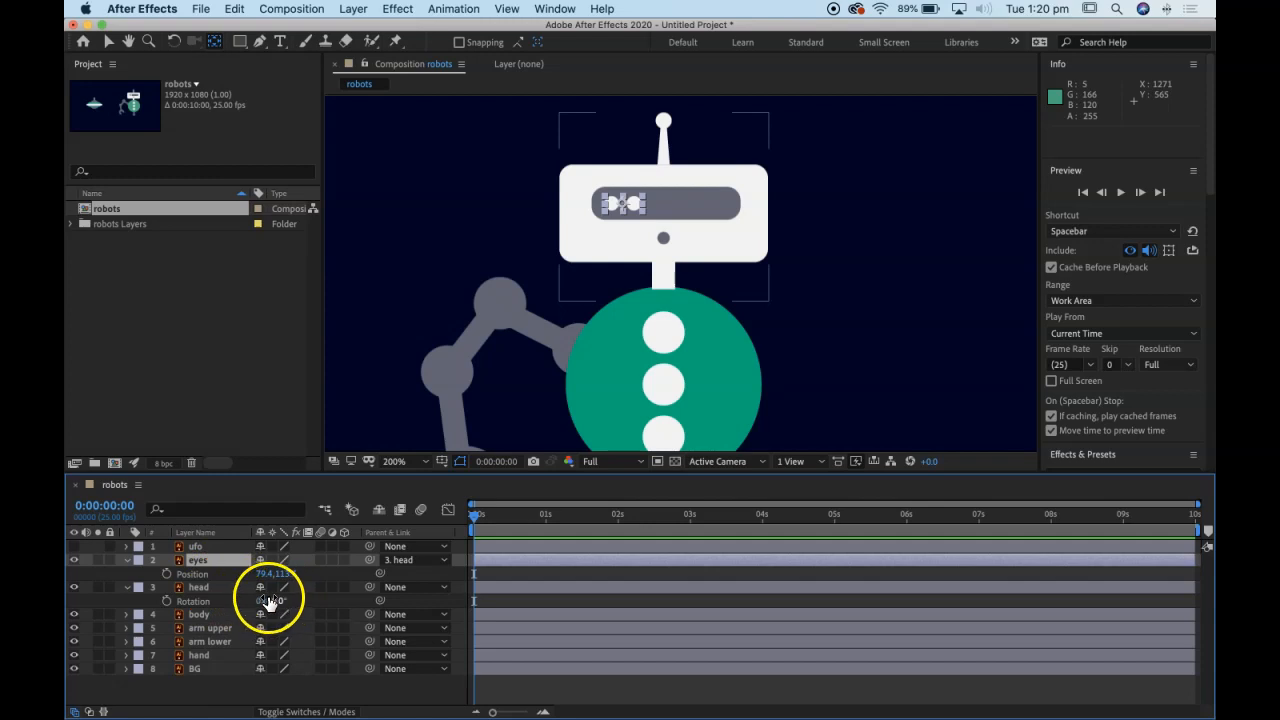
{"action": "mouse_move", "coordinate": [266, 600]}
{"action": "left_mouse_down"}
{"action": "mouse_move", "coordinate": [291, 595]}
{"action": "mouse_move", "coordinate": [264, 595]}
{"action": "mouse_move", "coordinate": [291, 591]}
{"action": "mouse_move", "coordinate": [274, 586]}
{"action": "left_mouse_up"}
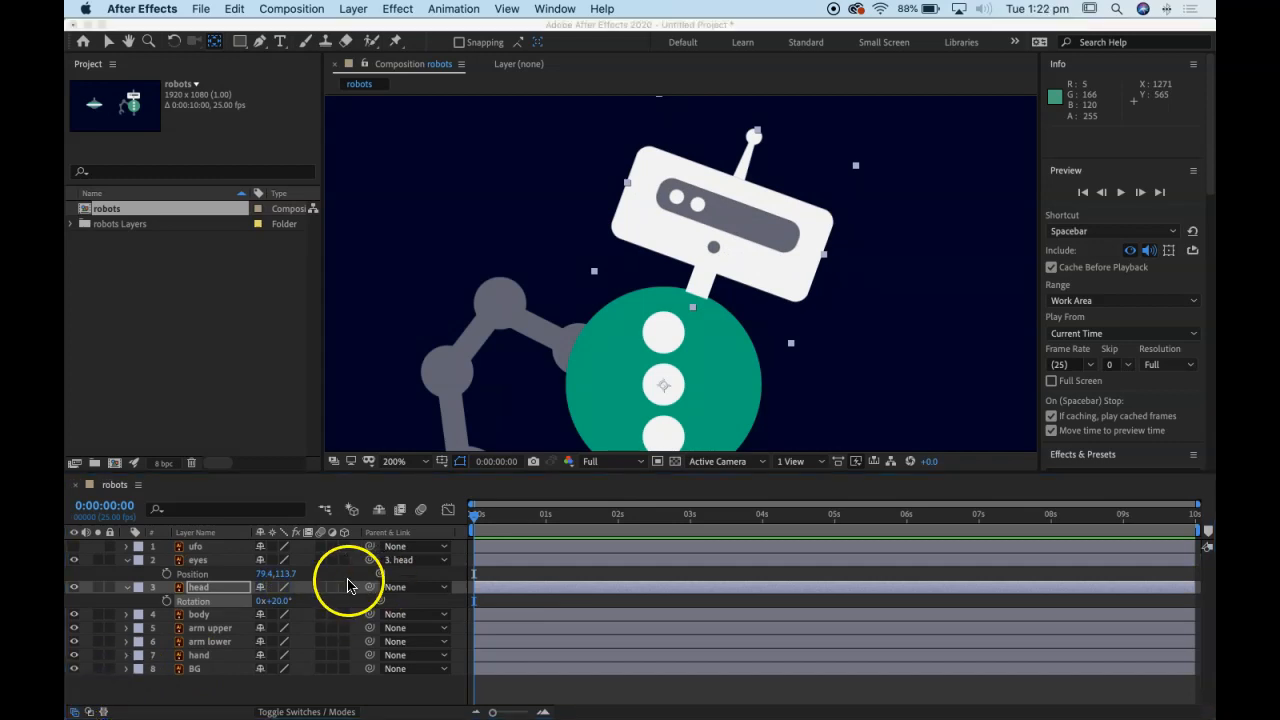
{"action": "left_click", "coordinate": [366, 487]}
{"action": "key", "text": "super+z"}
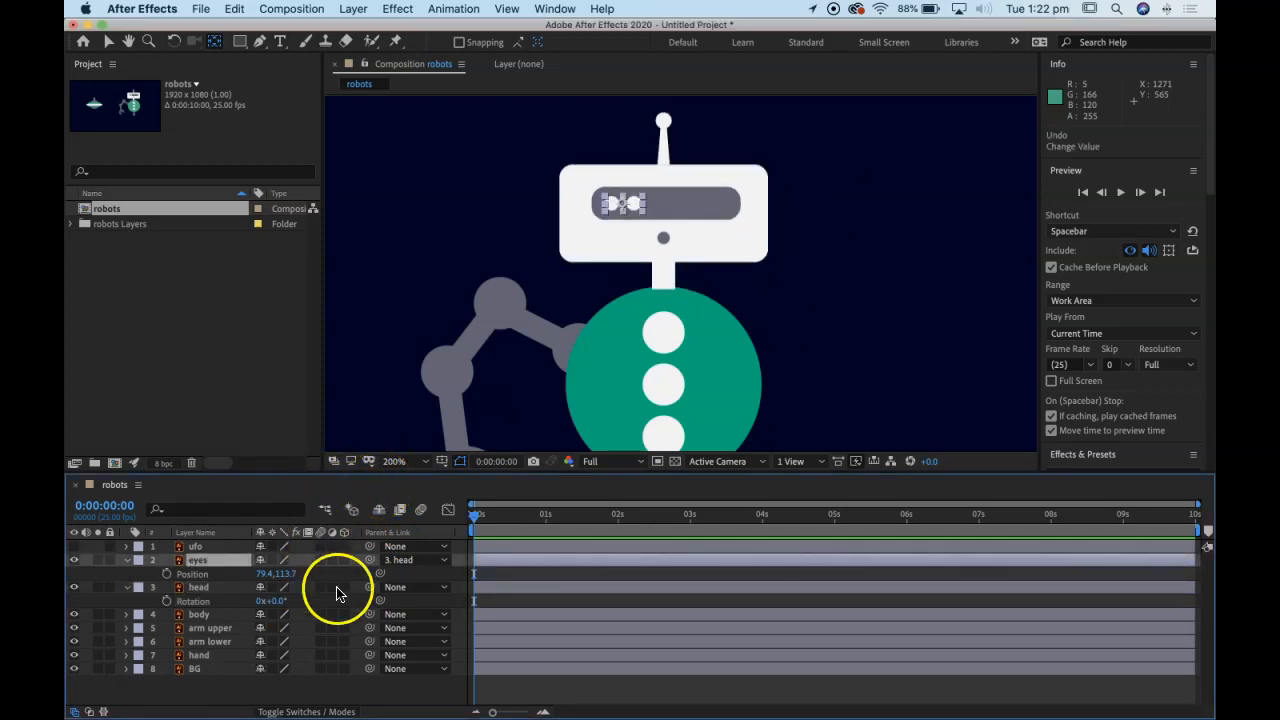
{"action": "key", "text": "super+z"}
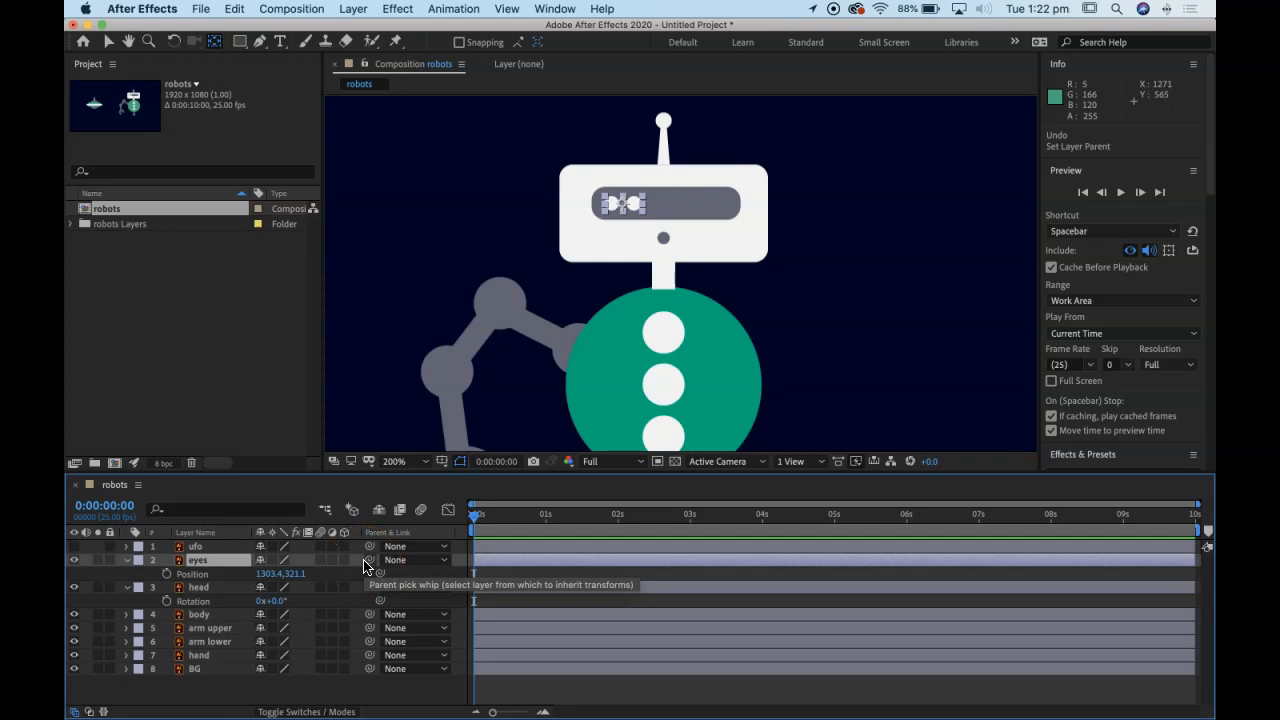
Step: Parent the eyes layer to the head layer with the parent pick whip
{"action": "left_click", "coordinate": [437, 560]}
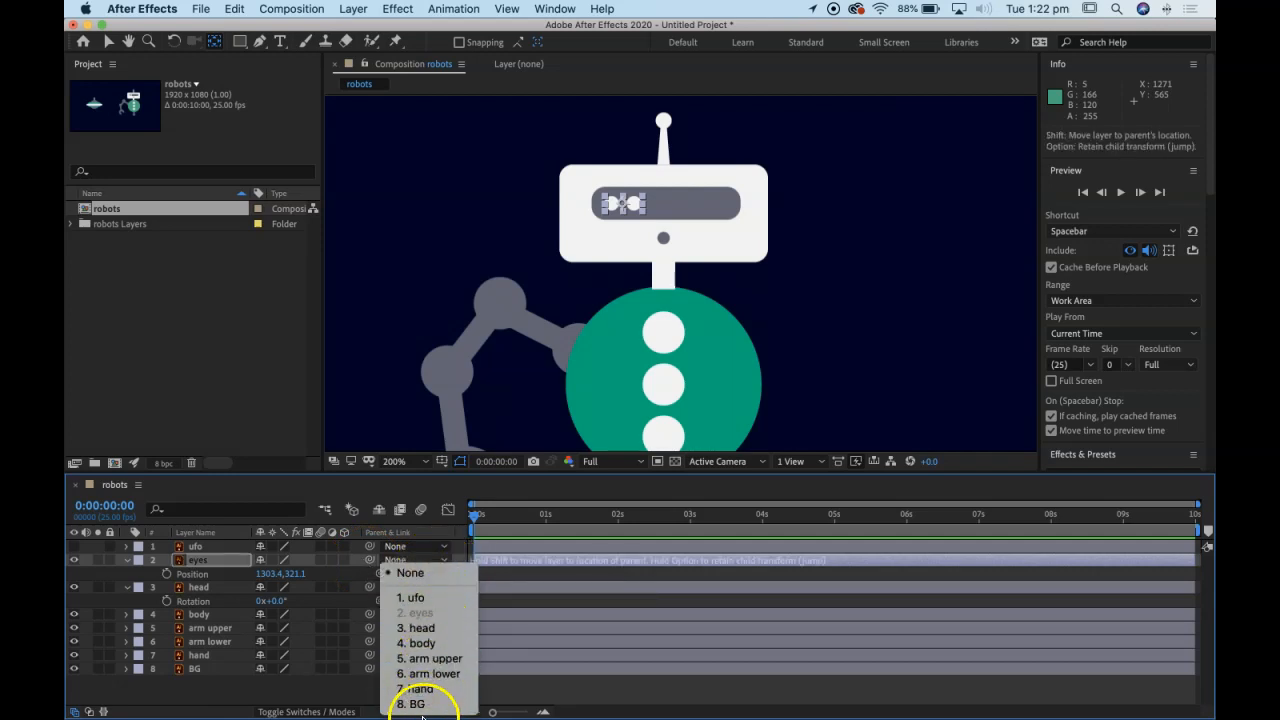
{"action": "left_click", "coordinate": [412, 560]}
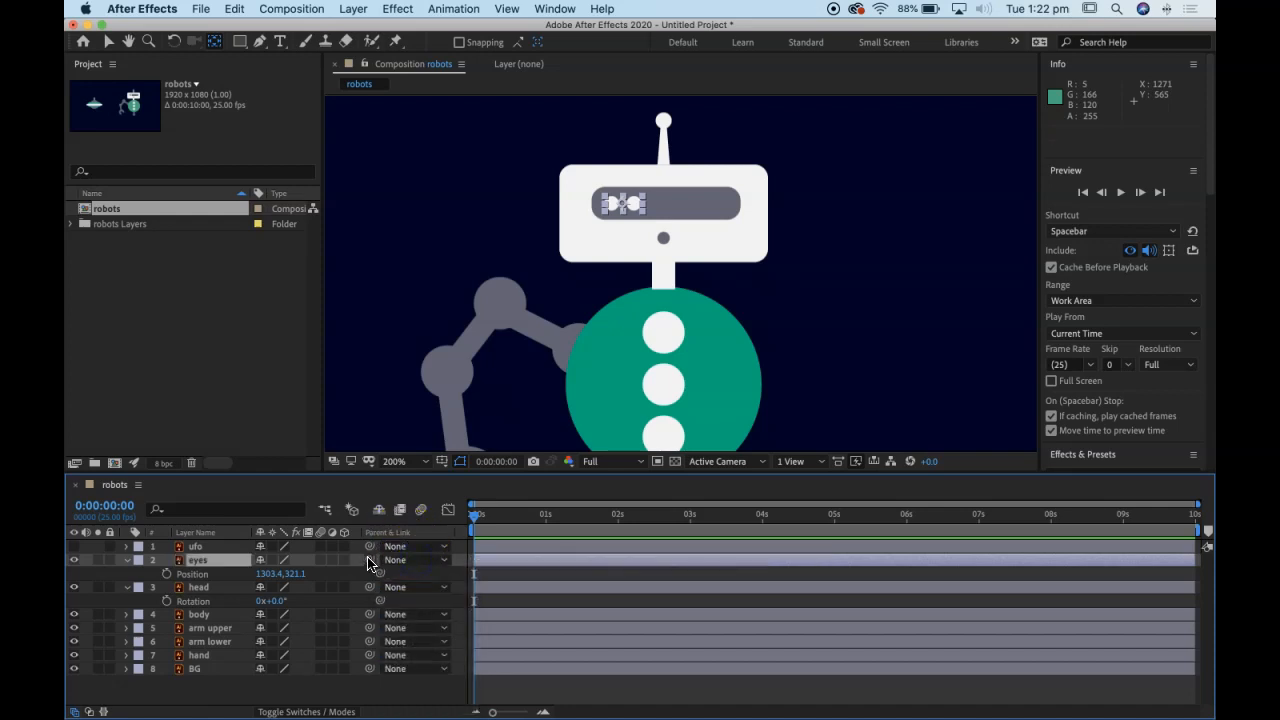
{"action": "left_click_drag", "start_coordinate": [305, 587], "coordinate": [229, 587]}
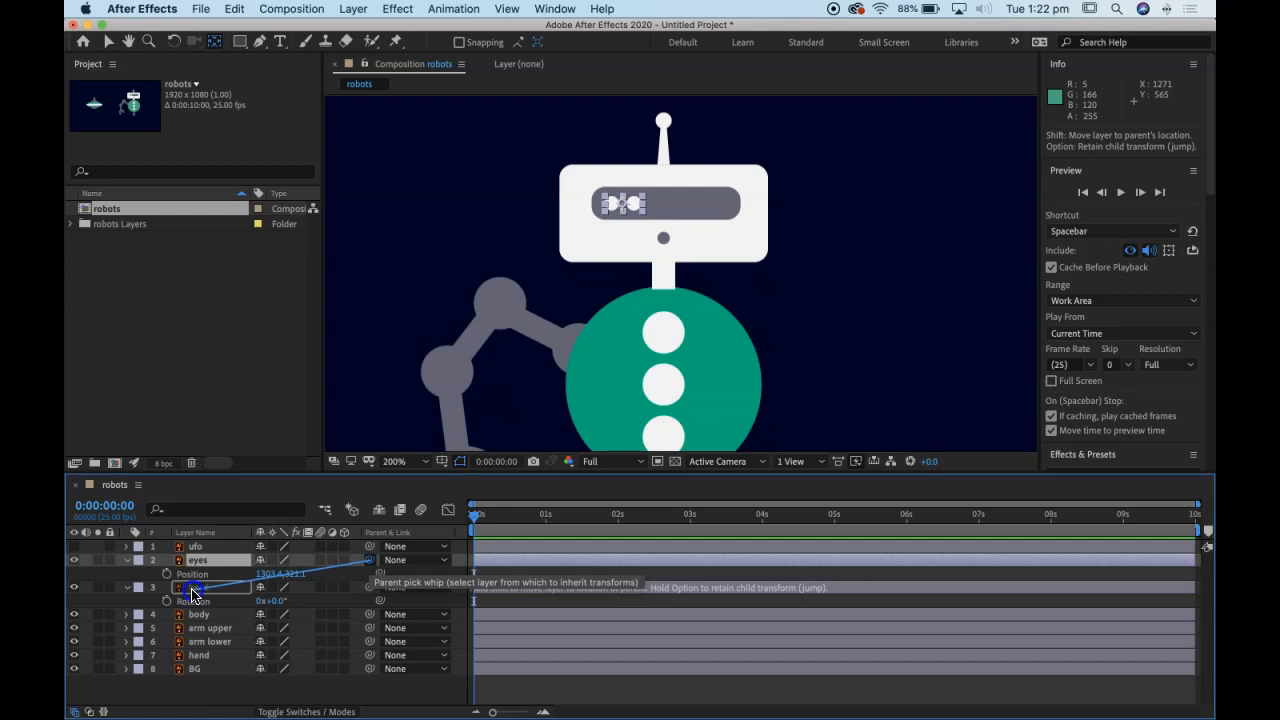
{"action": "left_click_drag", "start_coordinate": [192, 591], "coordinate": [193, 591]}
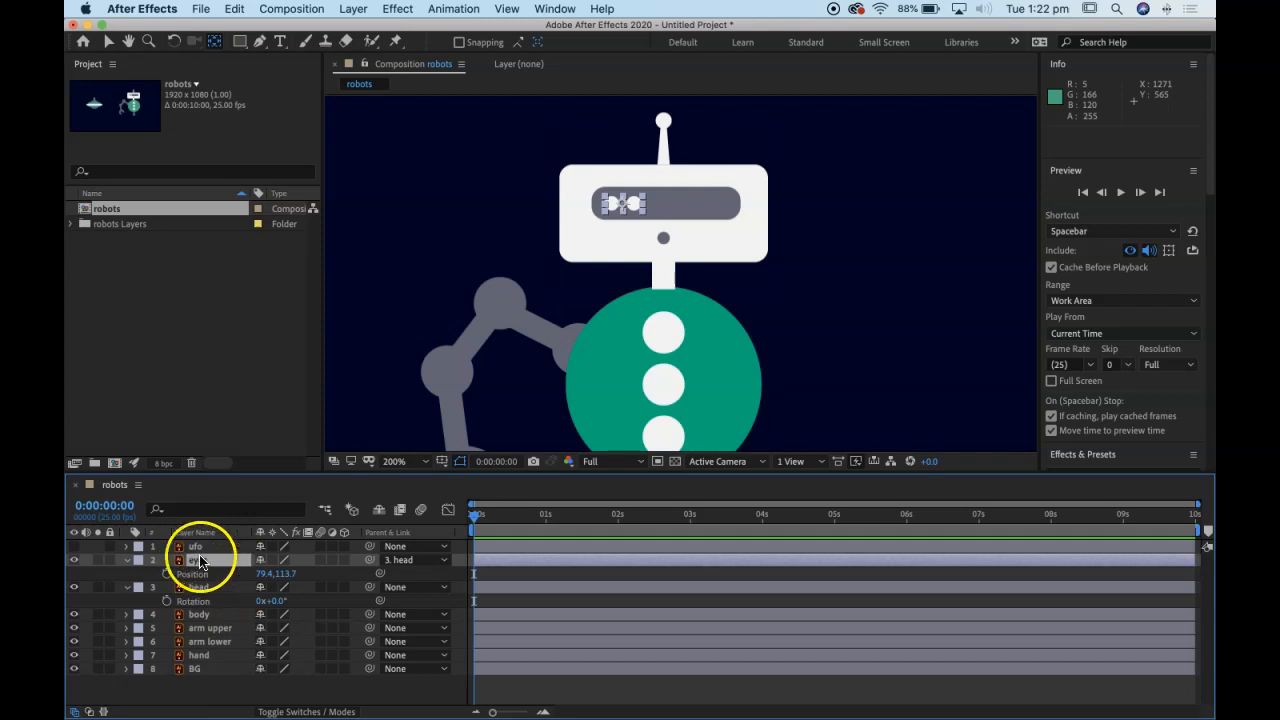
{"action": "left_click", "coordinate": [200, 563]}
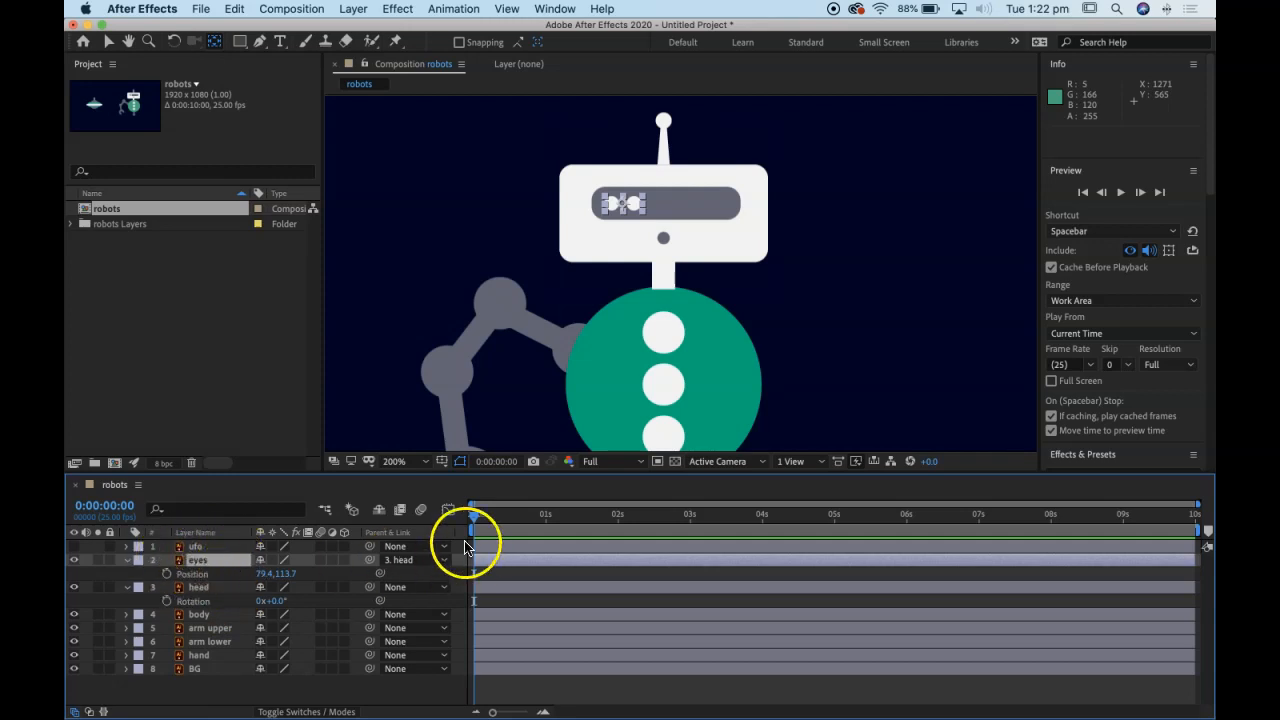
{"action": "left_click", "coordinate": [166, 573]}
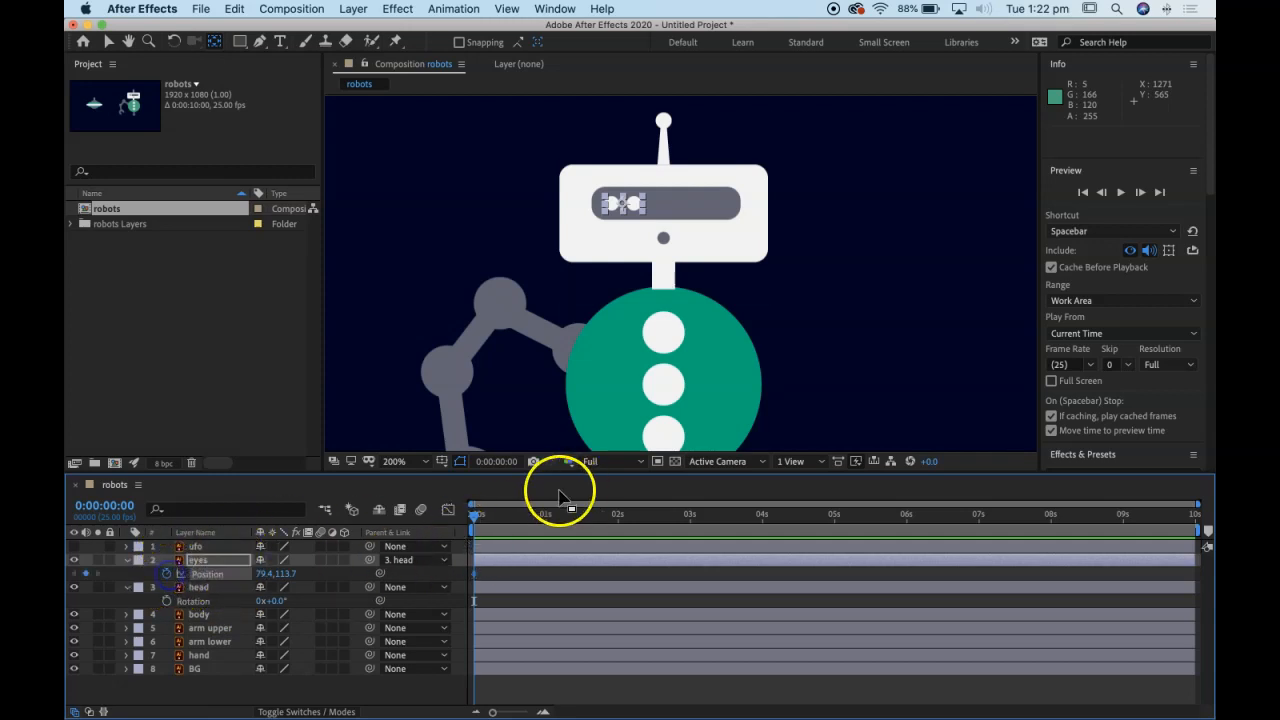
{"action": "left_click_drag", "start_coordinate": [479, 517], "coordinate": [527, 530]}
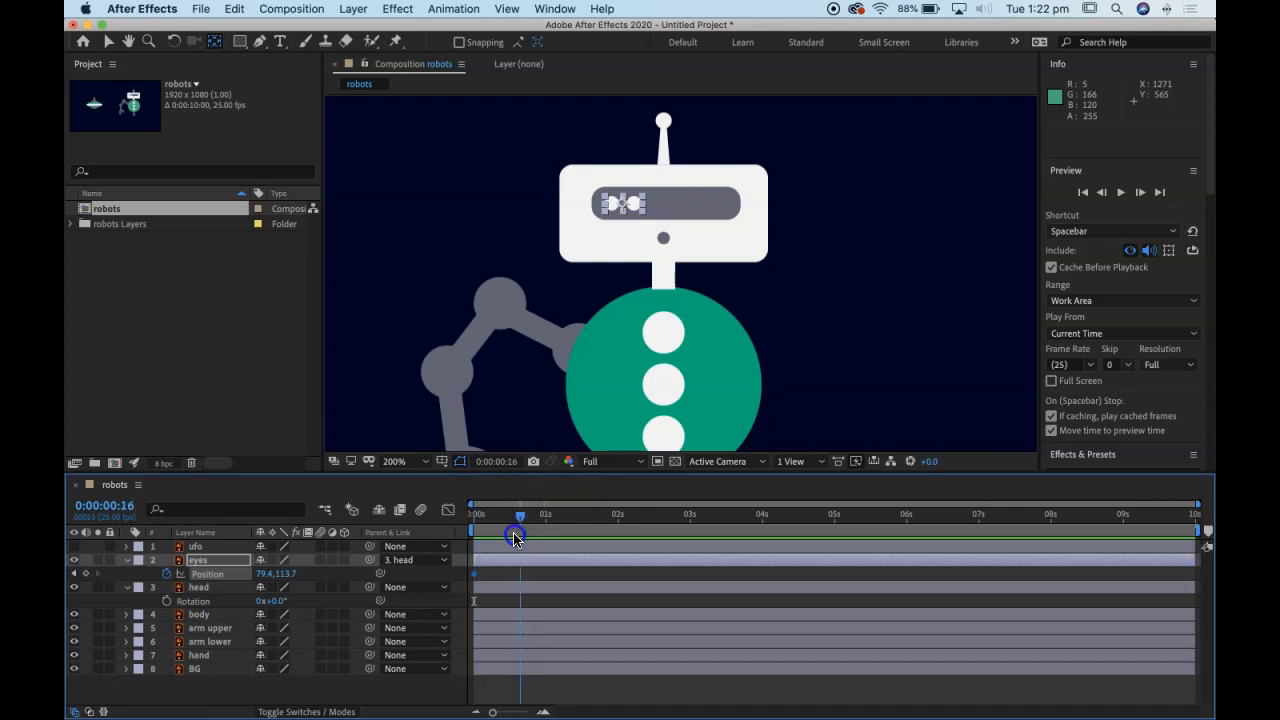
{"action": "key", "text": "super+z"}
Step: Keyframe the eyes' Position at 0:00:00:21 and shift the eyes horizontally to an X value of 189.4 at 0:00:01:00
{"action": "left_click", "coordinate": [500, 522]}
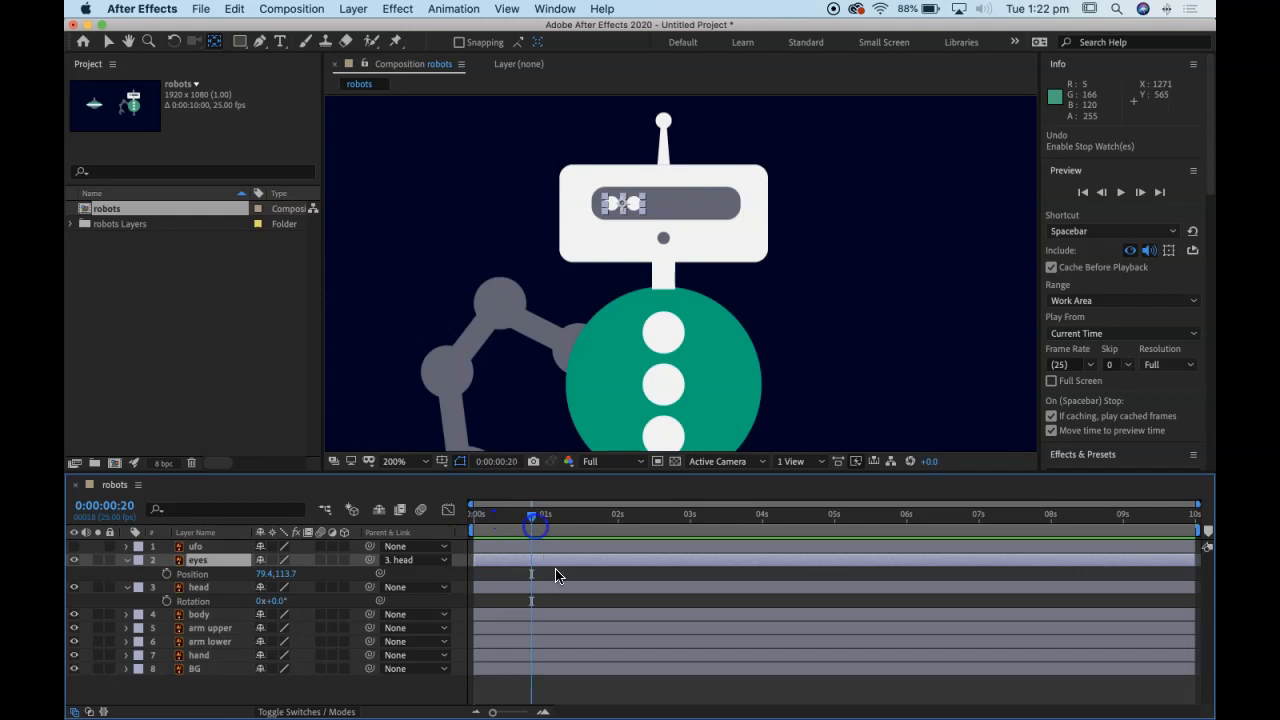
{"action": "left_click", "coordinate": [534, 520]}
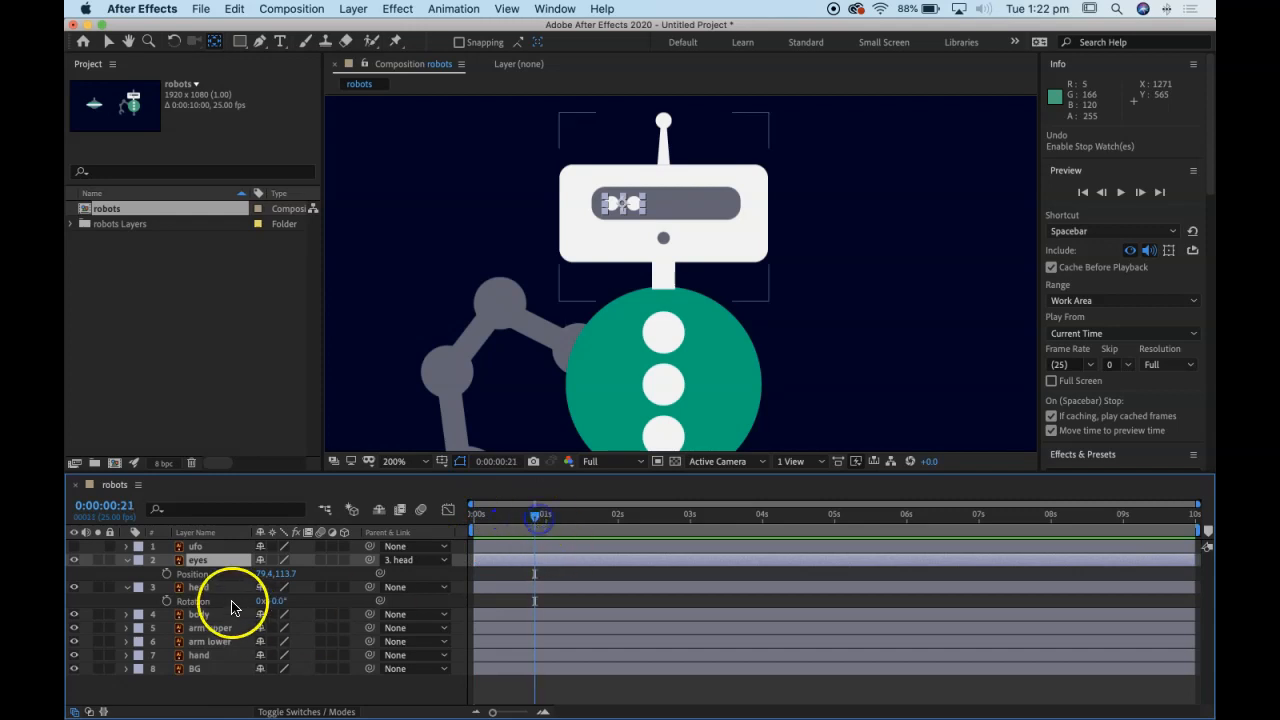
{"action": "left_click", "coordinate": [167, 575]}
{"action": "left_click_drag", "start_coordinate": [535, 517], "coordinate": [545, 528]}
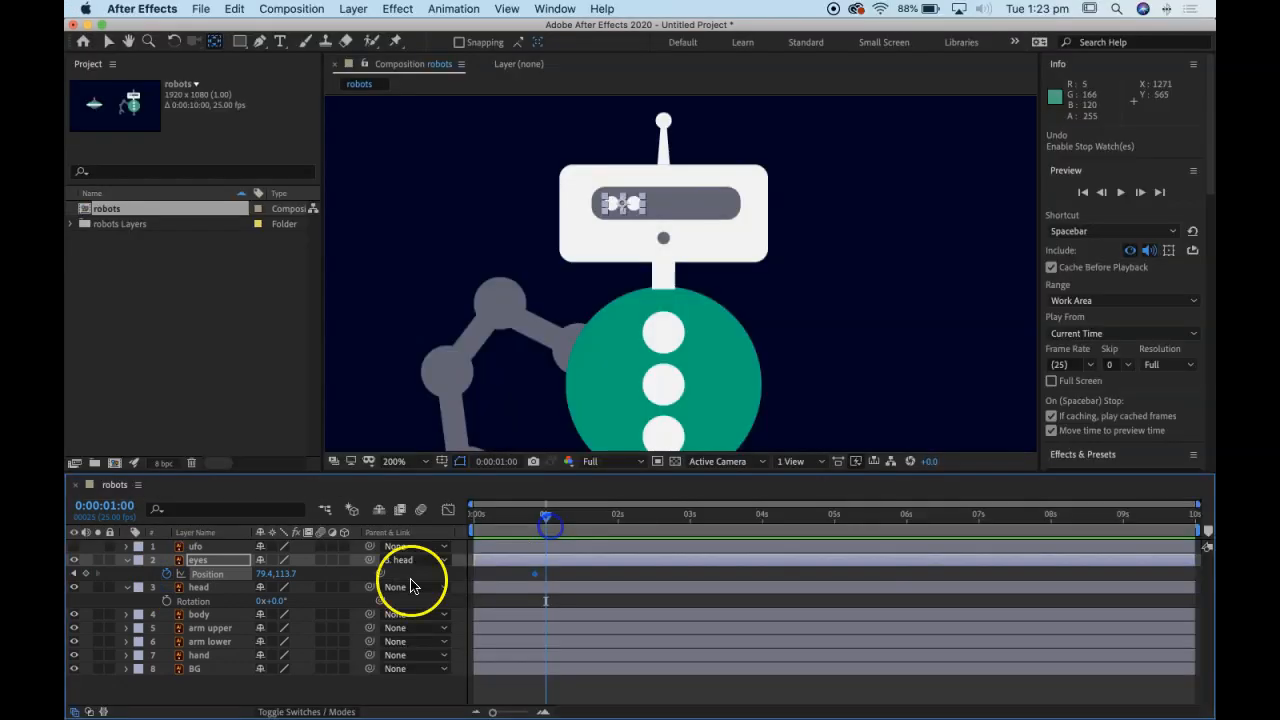
{"action": "mouse_move", "coordinate": [281, 574]}
{"action": "left_mouse_down"}
{"action": "mouse_move", "coordinate": [311, 574]}
{"action": "mouse_move", "coordinate": [272, 574]}
{"action": "left_mouse_up"}
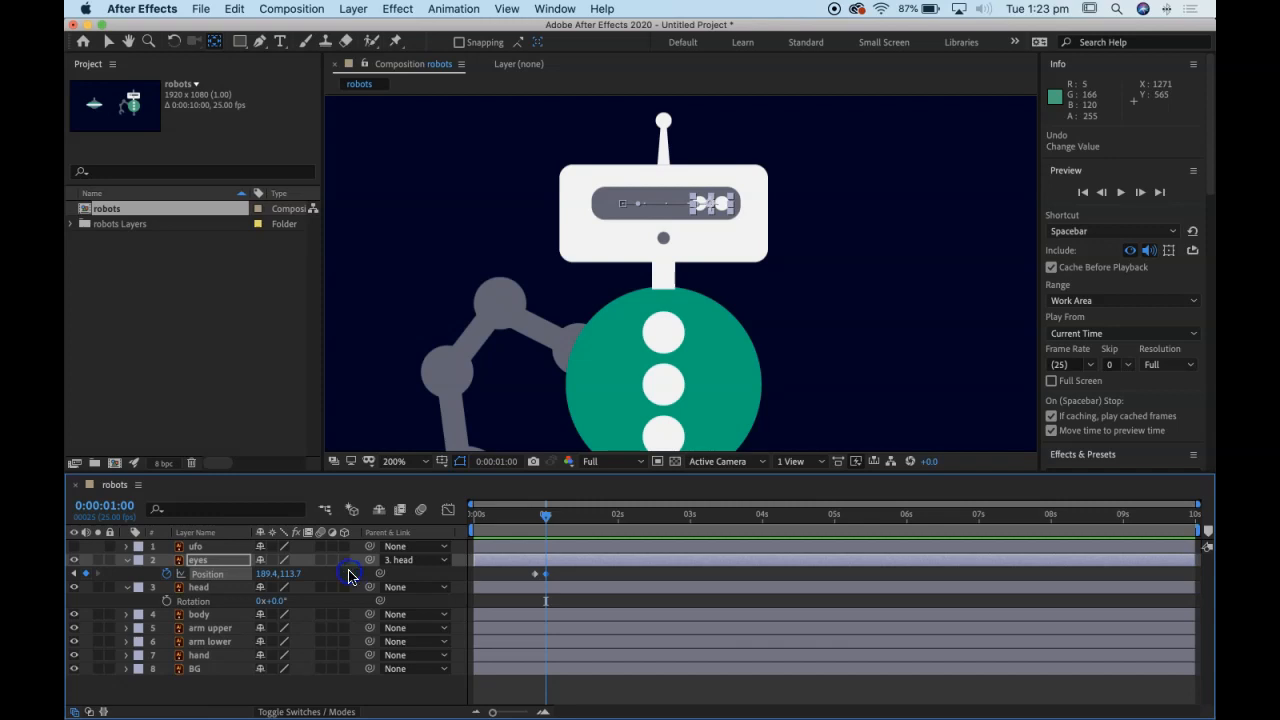
Step: Play back the eyes' movement from the start of the composition
{"action": "left_click_drag", "start_coordinate": [547, 516], "coordinate": [400, 514]}
{"action": "key", "text": "space"}
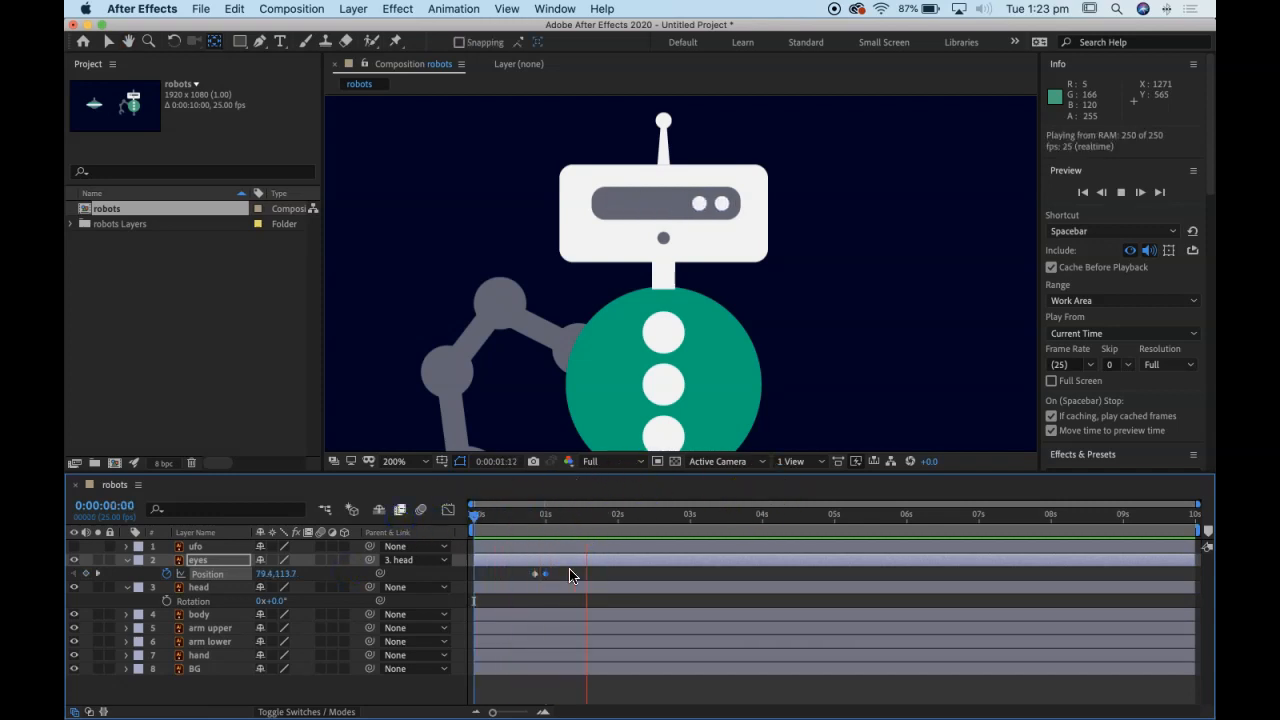
{"action": "left_click", "coordinate": [800, 561]}
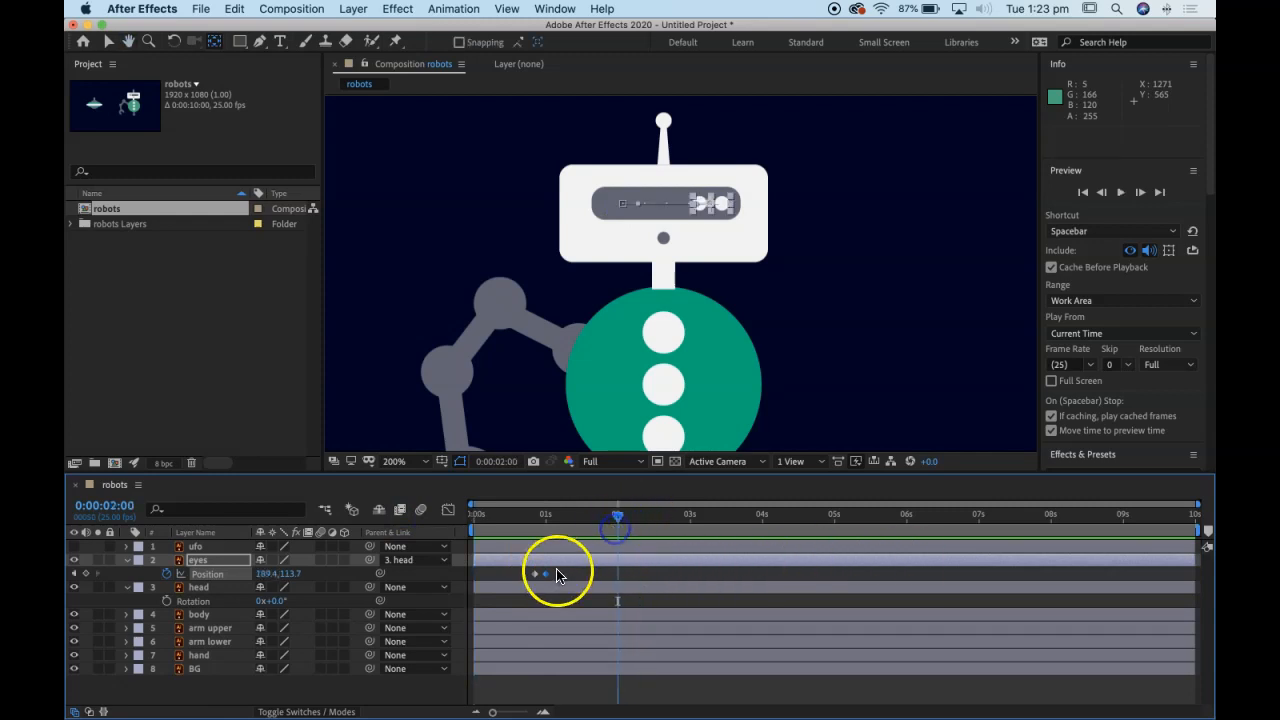
Step: Copy the eyes' two Position keyframes to 0:00:02:00 and time-reverse the pasted pair
{"action": "left_click_drag", "start_coordinate": [560, 570], "coordinate": [525, 583]}
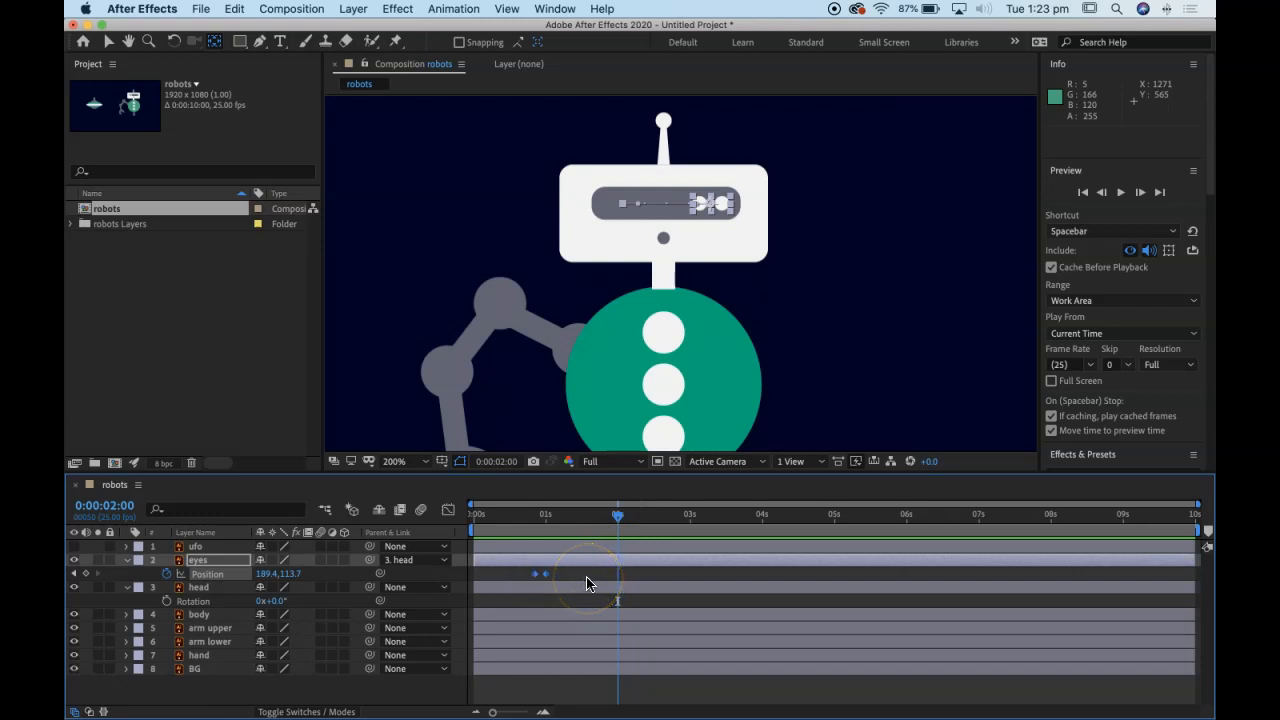
{"action": "key", "text": "super+v"}
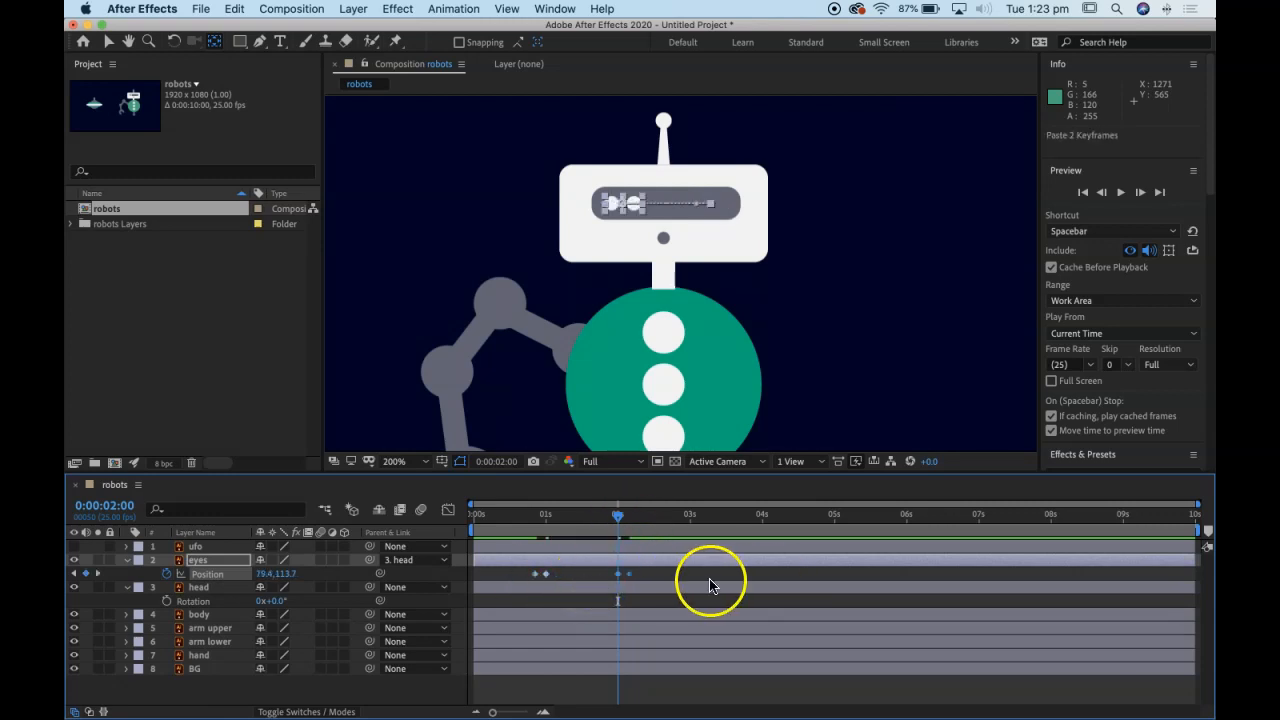
{"action": "right_click", "coordinate": [629, 575]}
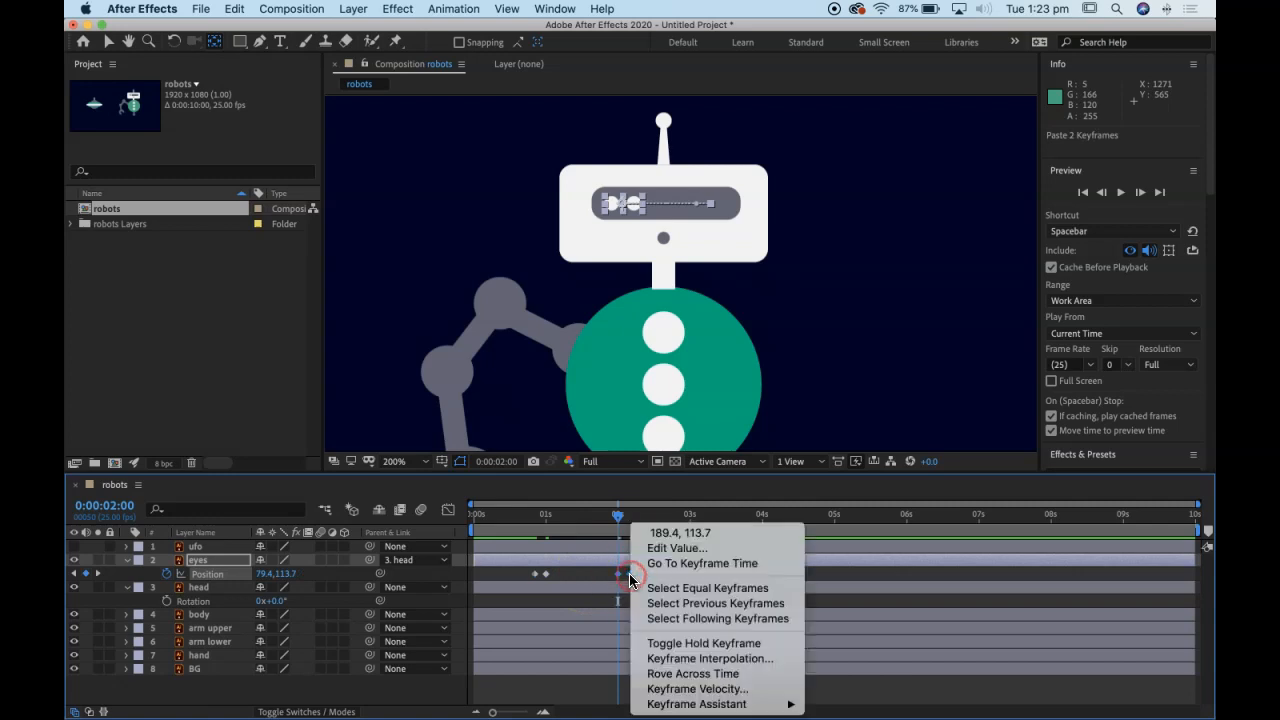
{"action": "mouse_move", "coordinate": [770, 704]}
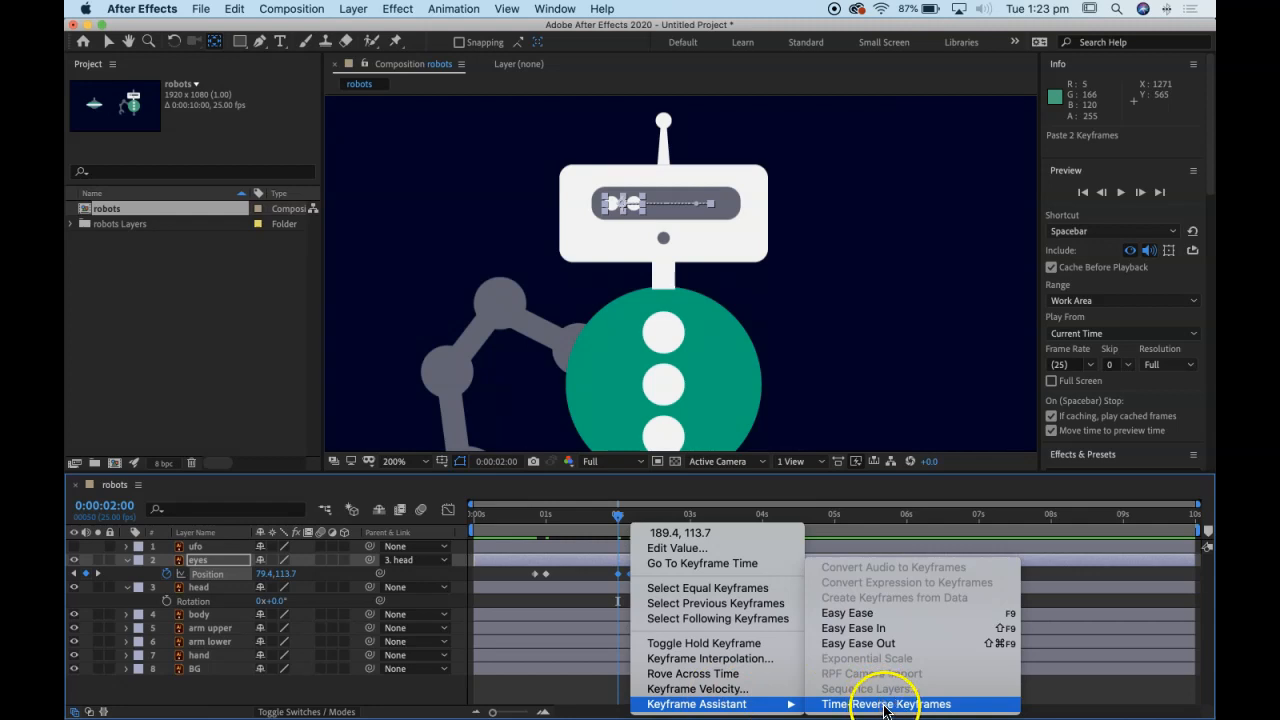
{"action": "left_click", "coordinate": [884, 704]}
{"action": "left_click_drag", "start_coordinate": [614, 522], "coordinate": [624, 531]}
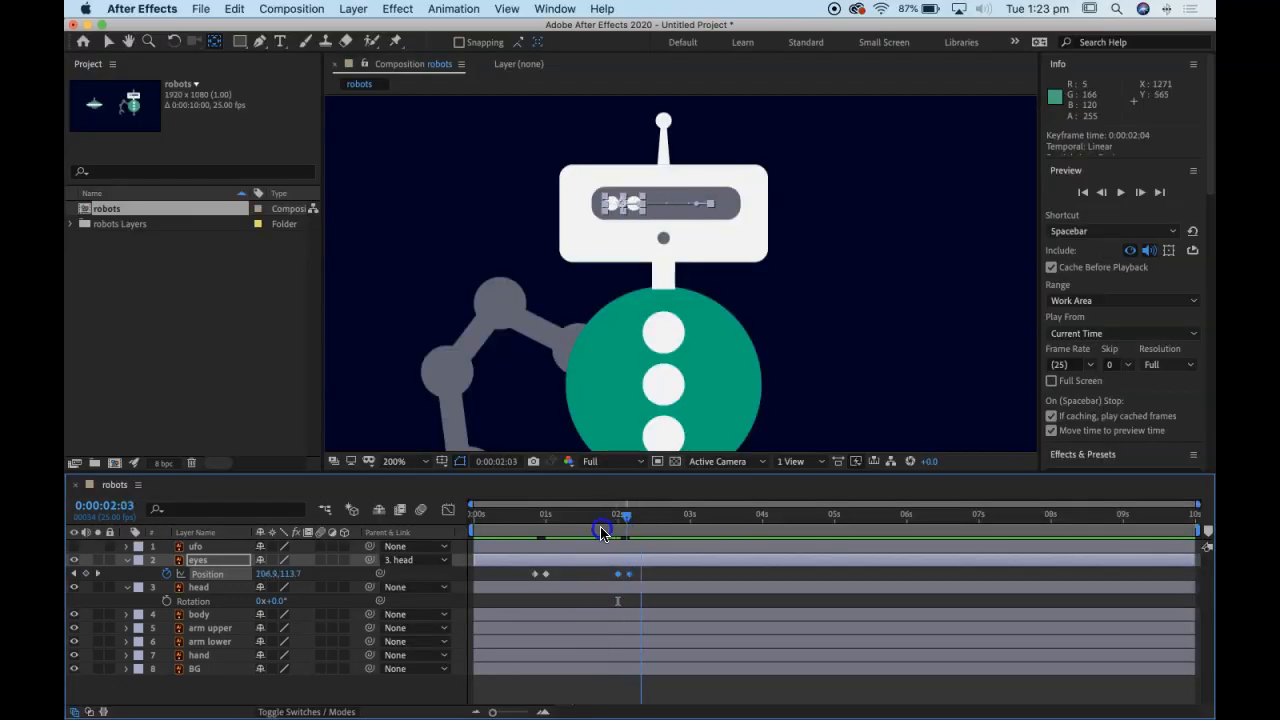
Step: Copy the eyes' four Position keyframes to 0:00:03:23 and shorten the work area to end at 6 seconds
{"action": "left_click_drag", "start_coordinate": [638, 568], "coordinate": [518, 583]}
{"action": "left_click_drag", "start_coordinate": [577, 528], "coordinate": [719, 520]}
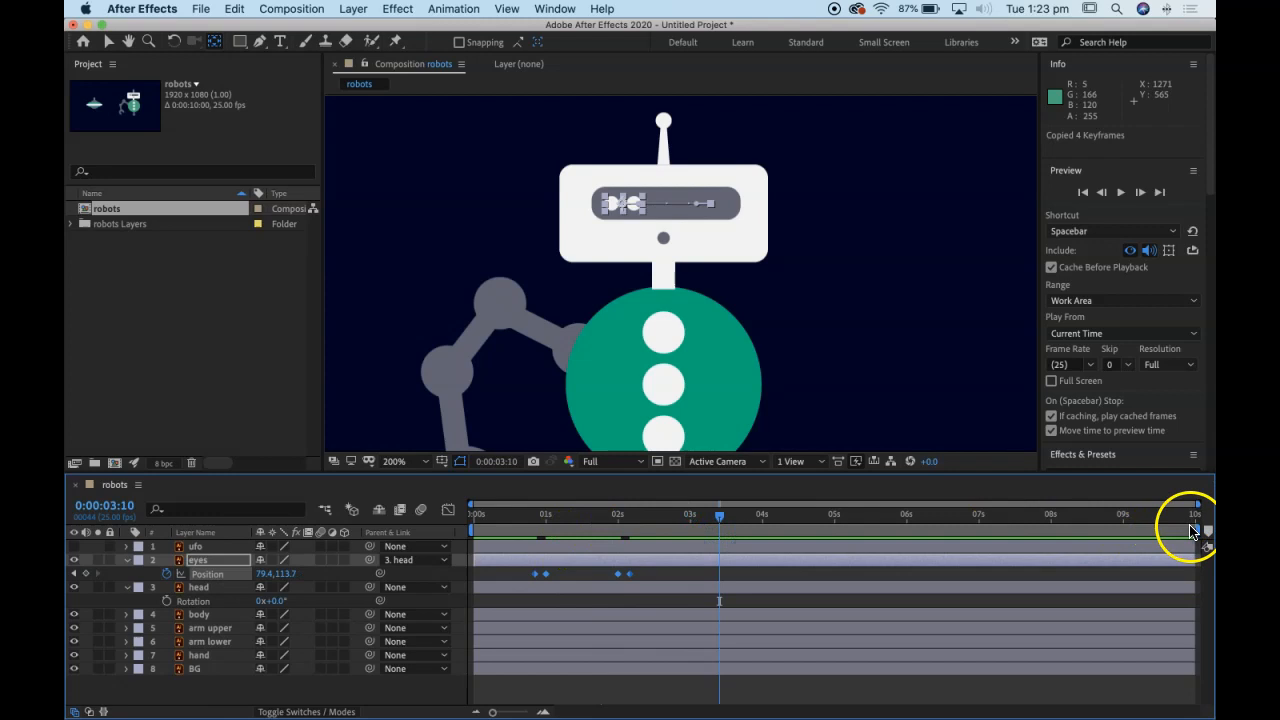
{"action": "left_click_drag", "start_coordinate": [1203, 531], "coordinate": [906, 558]}
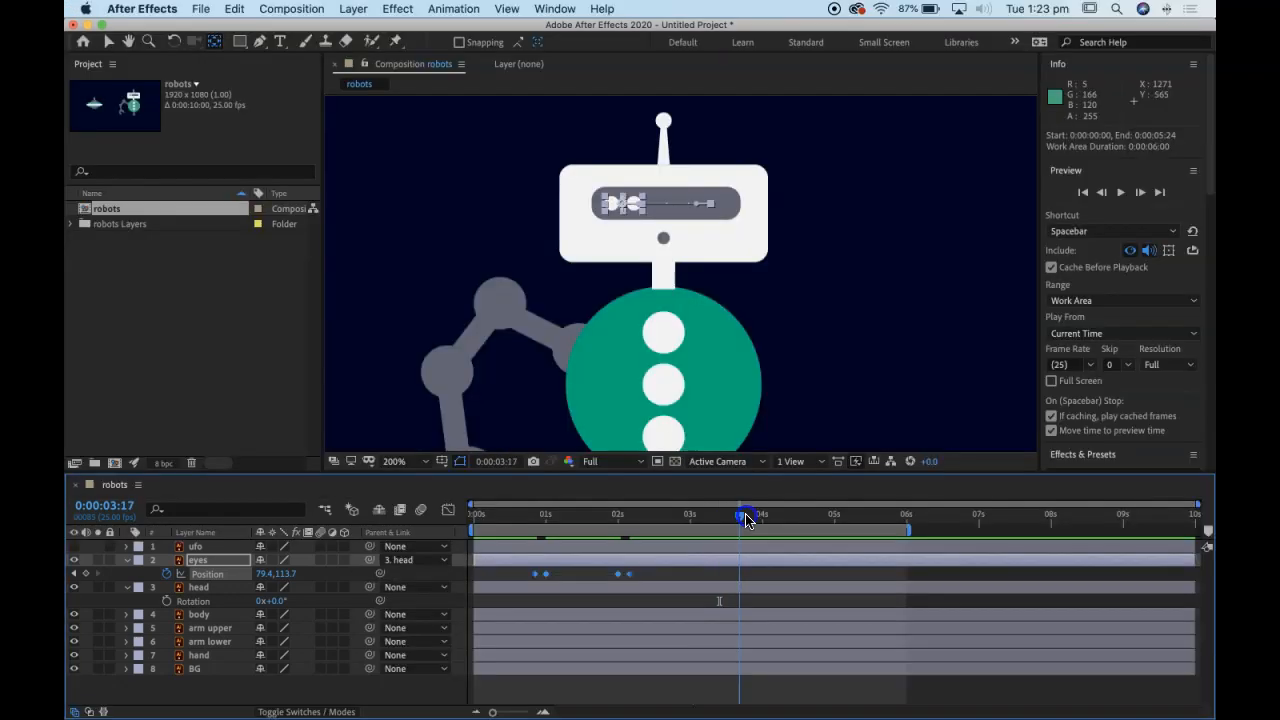
{"action": "key", "text": "super+v"}
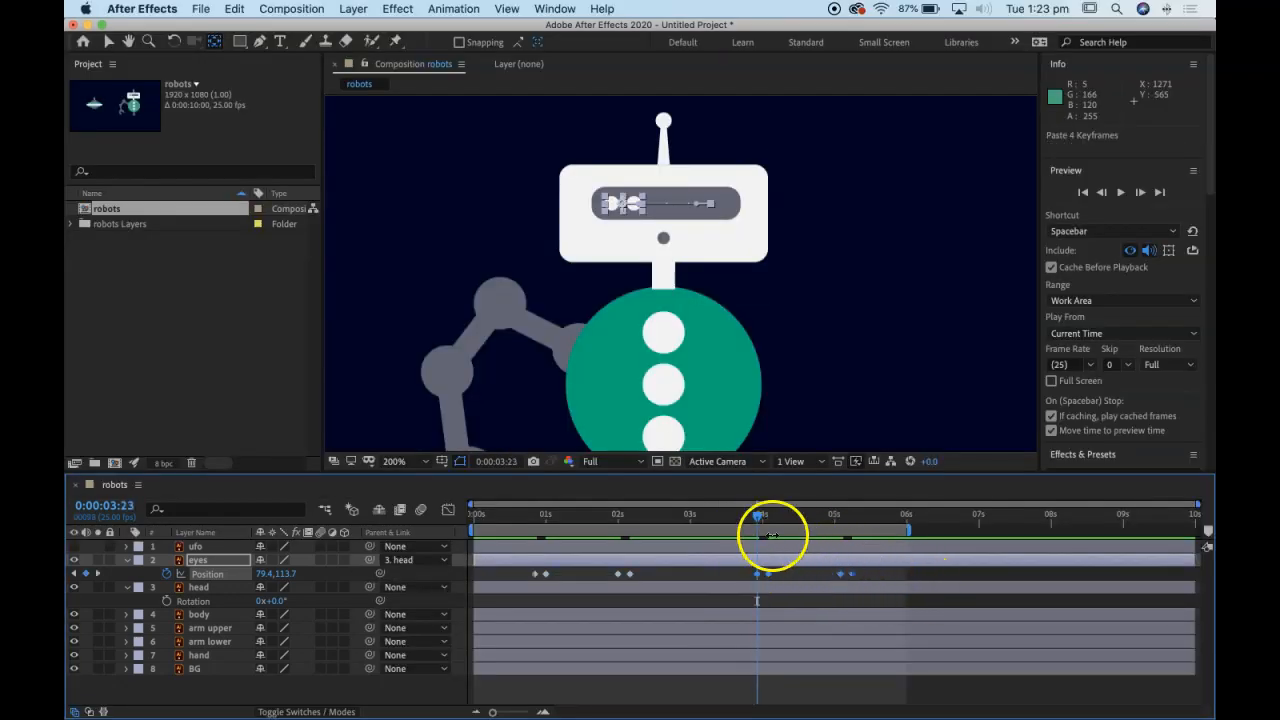
Step: Preview the repeated eye movement across the six-second work area
{"action": "left_click_drag", "start_coordinate": [634, 518], "coordinate": [906, 520]}
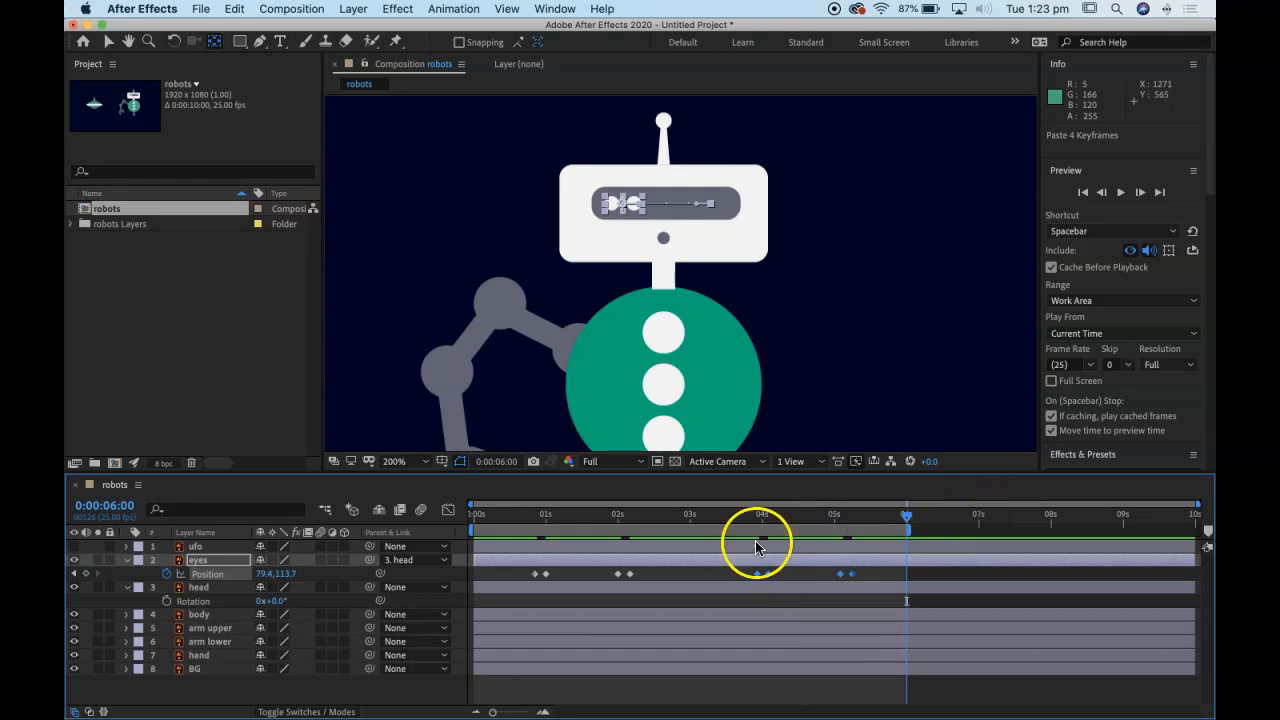
{"action": "key", "text": "super+s"}
{"action": "left_click", "coordinate": [866, 479]}
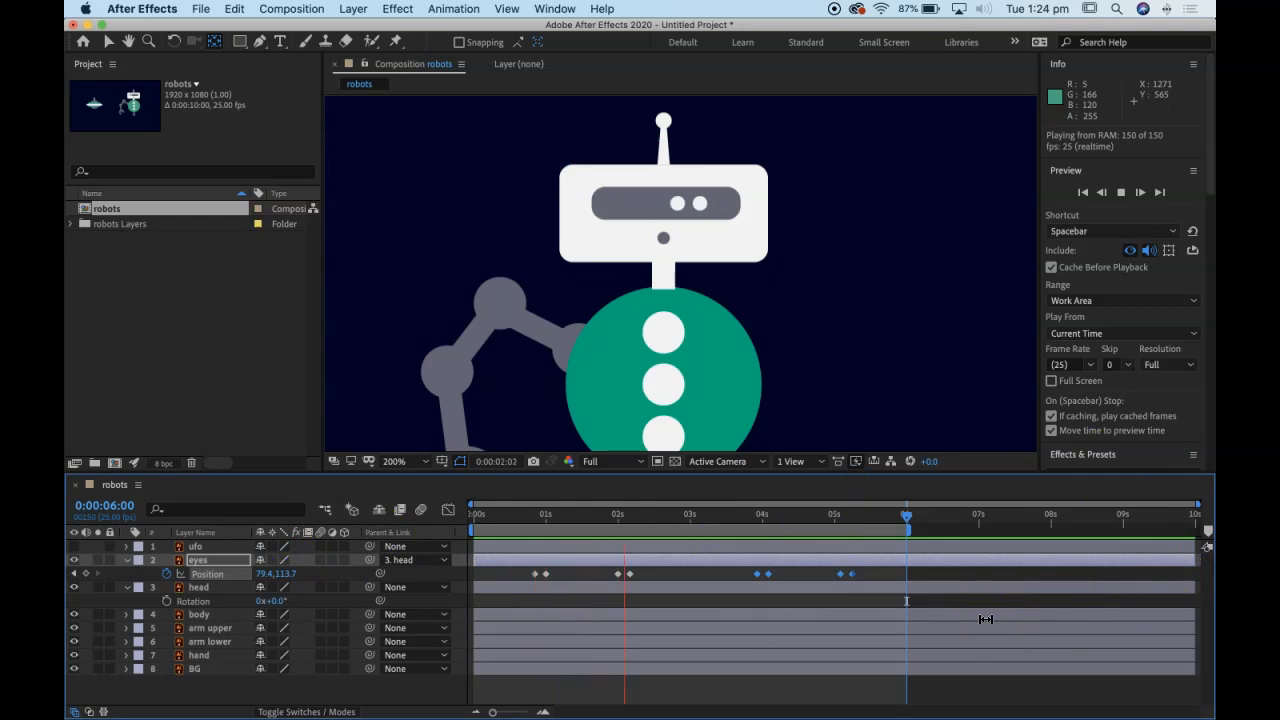
{"action": "left_click", "coordinate": [985, 619]}
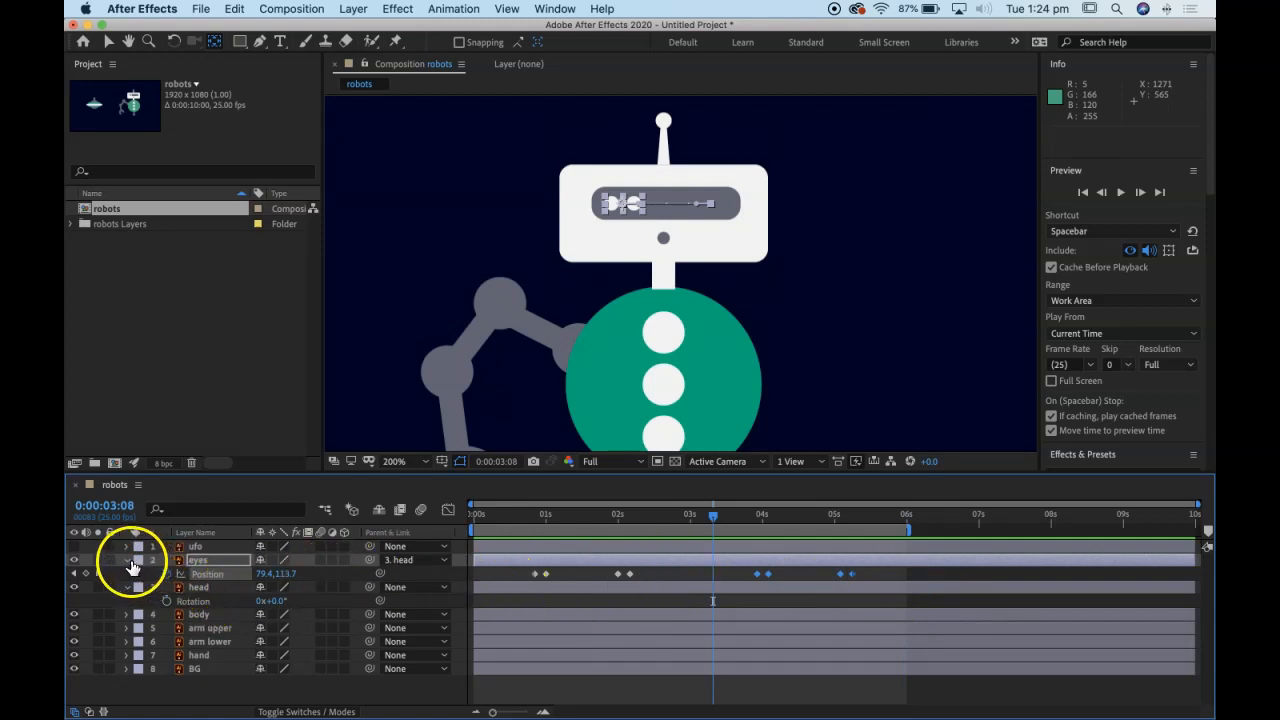
Step: Set the head layer's Rotation to -5° and start keyframing it at 0:00:00:21, in line with the eyes' first keyframe
{"action": "left_click", "coordinate": [200, 588]}
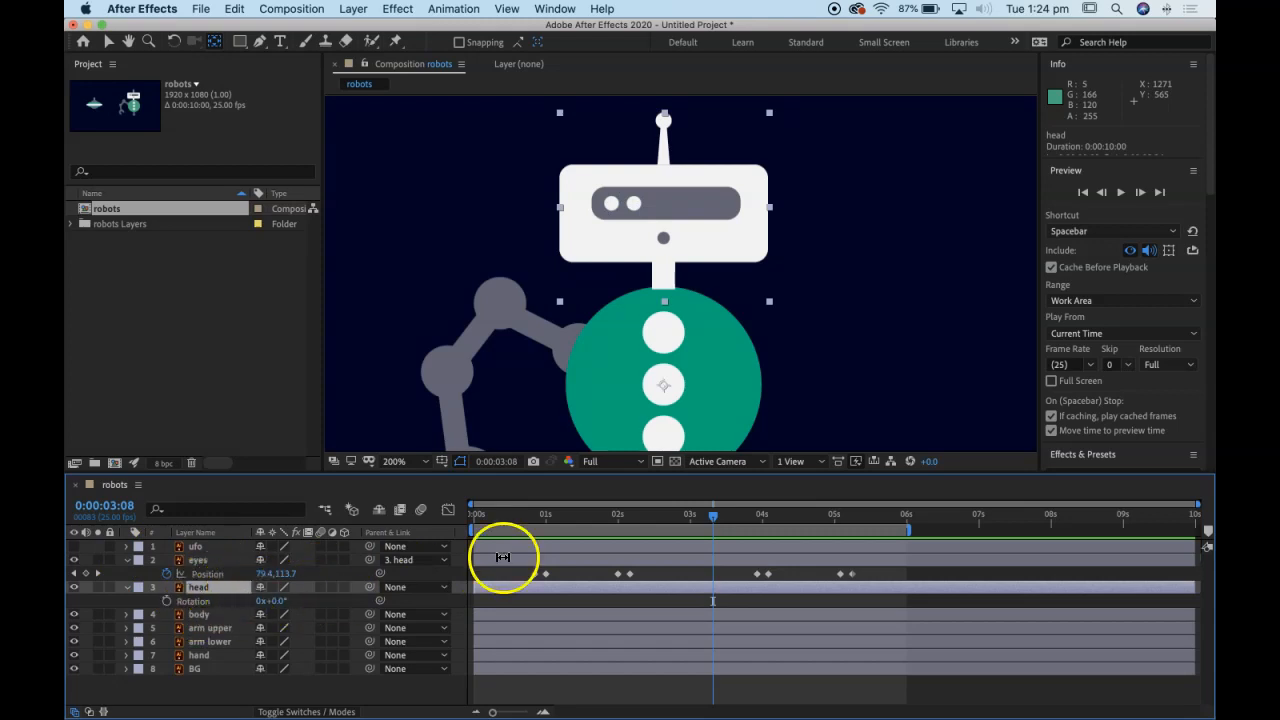
{"action": "left_click", "coordinate": [502, 516]}
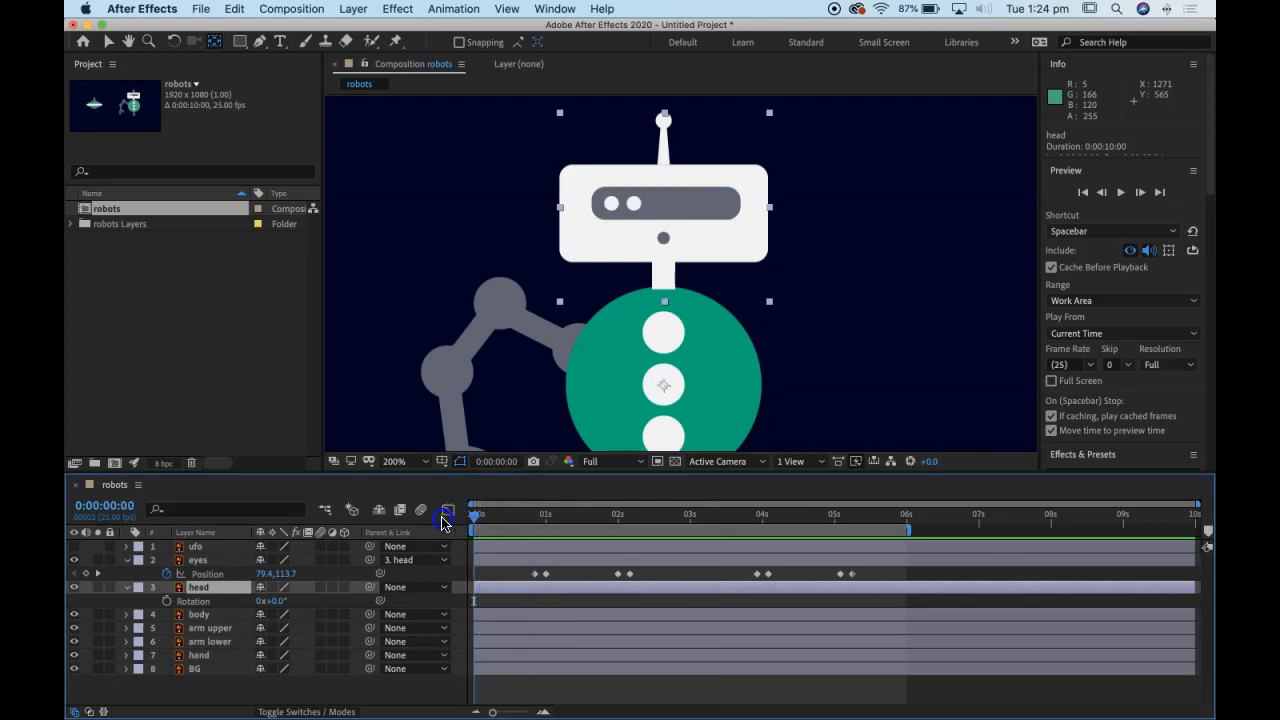
{"action": "left_click_drag", "start_coordinate": [275, 603], "coordinate": [255, 603]}
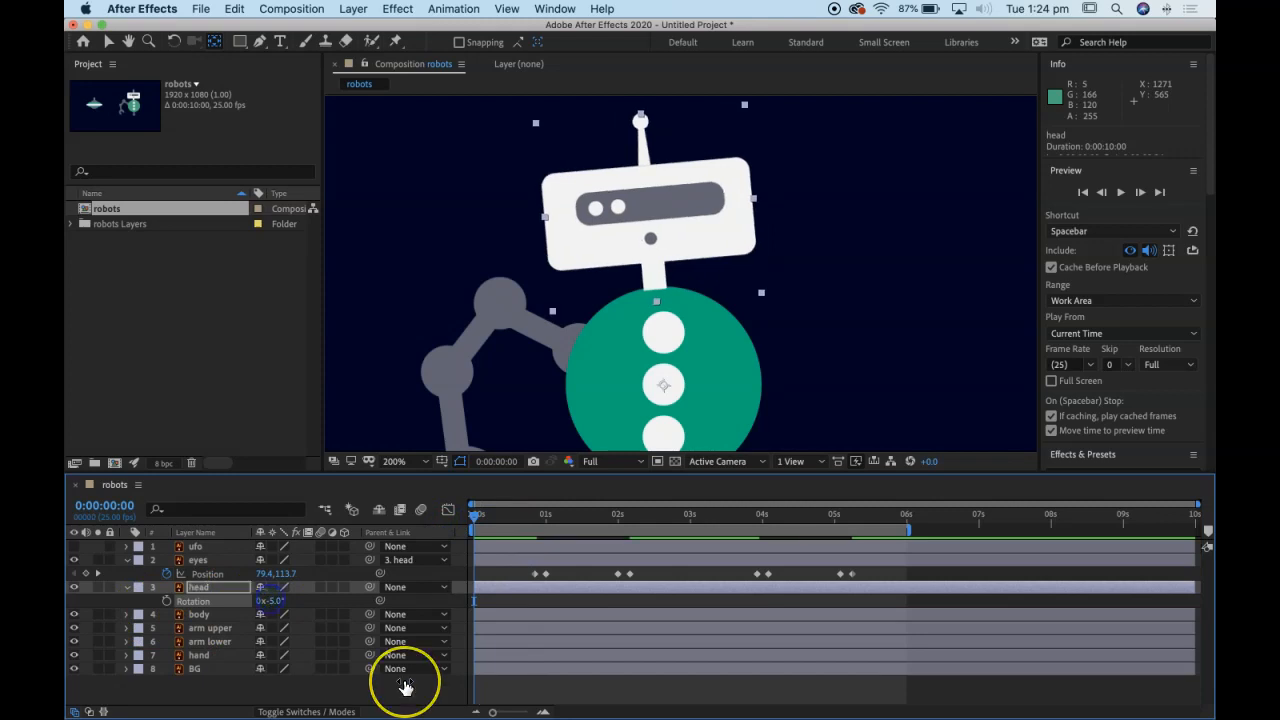
{"action": "left_click_drag", "start_coordinate": [486, 523], "coordinate": [527, 527]}
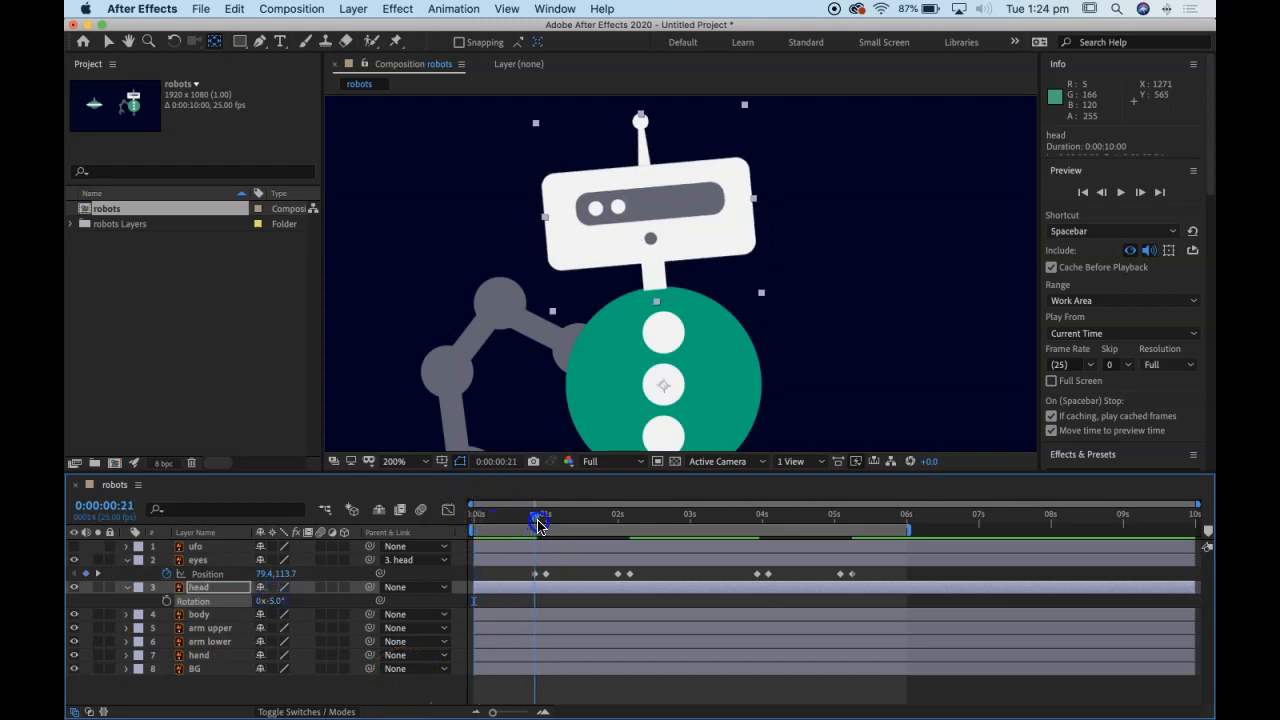
{"action": "left_click", "coordinate": [166, 601]}
Step: Add a head Rotation keyframe of 7° at 0:00:01:00
{"action": "left_click_drag", "start_coordinate": [540, 525], "coordinate": [549, 519]}
{"action": "key", "text": "super+z"}
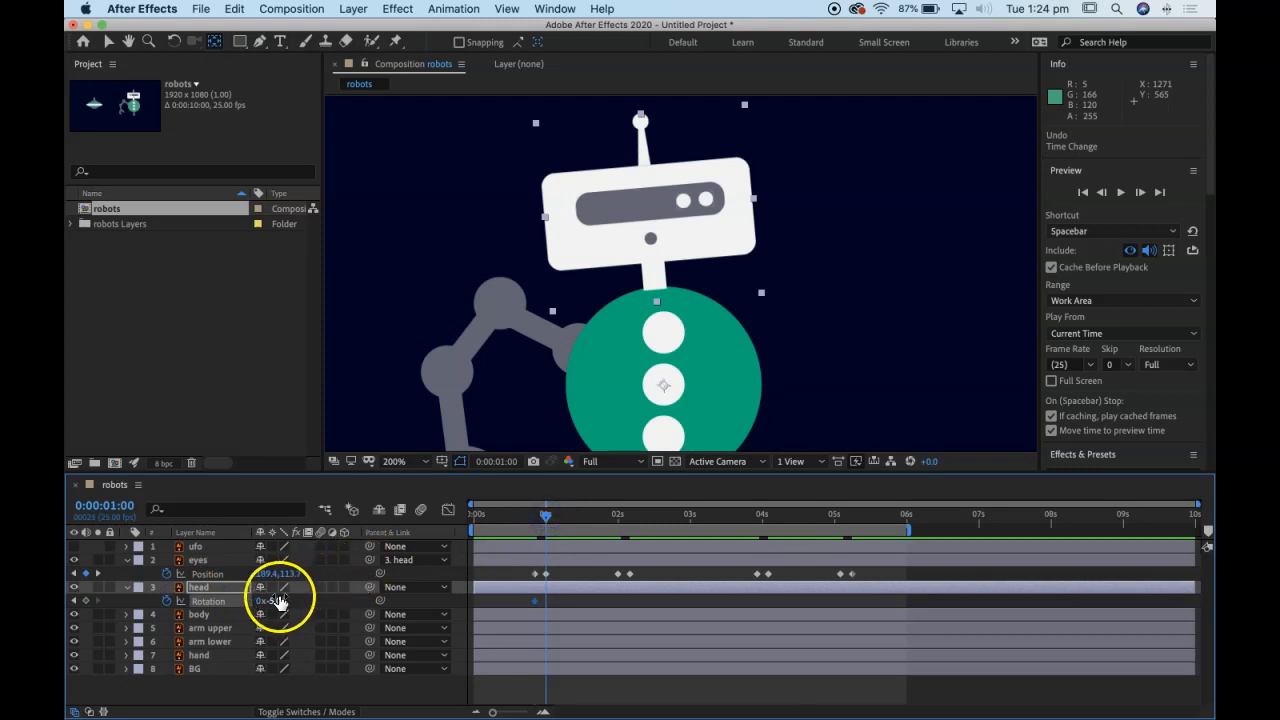
{"action": "left_click_drag", "start_coordinate": [283, 597], "coordinate": [294, 597]}
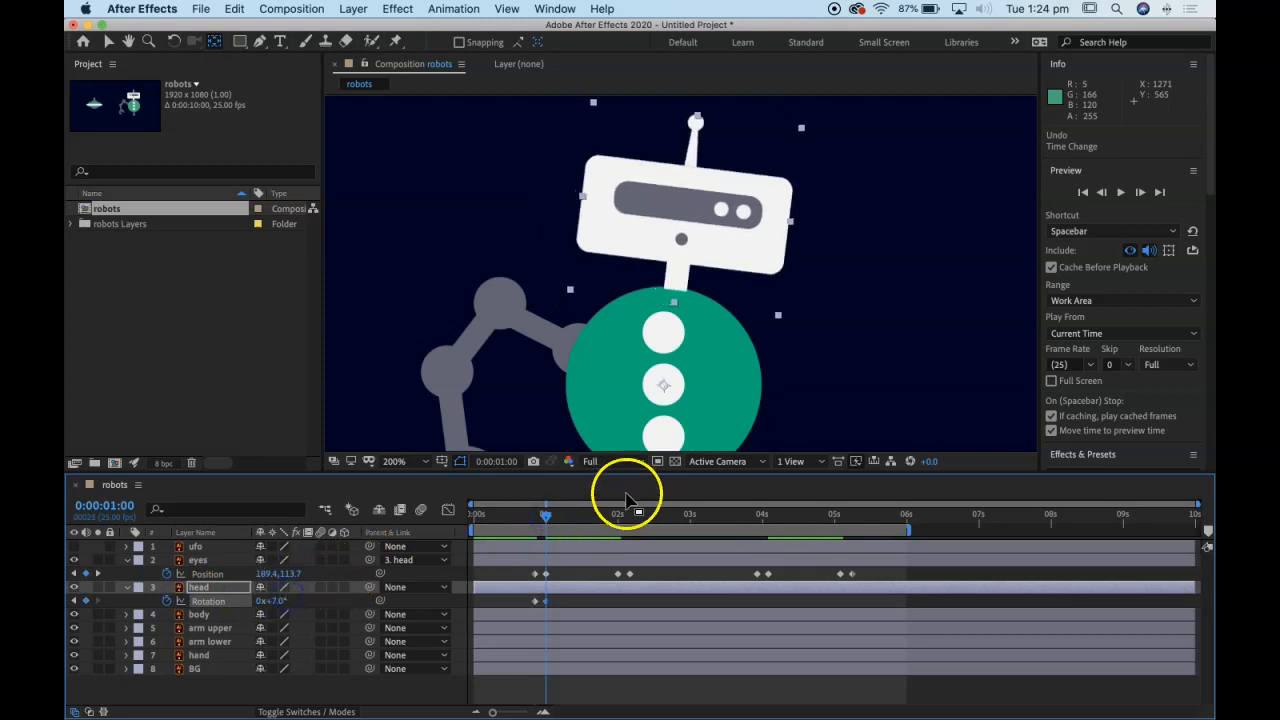
Step: Preview the head's tilt together with the eye movement from the start of the composition
{"action": "left_click_drag", "start_coordinate": [537, 520], "coordinate": [380, 529]}
{"action": "key", "text": "space"}
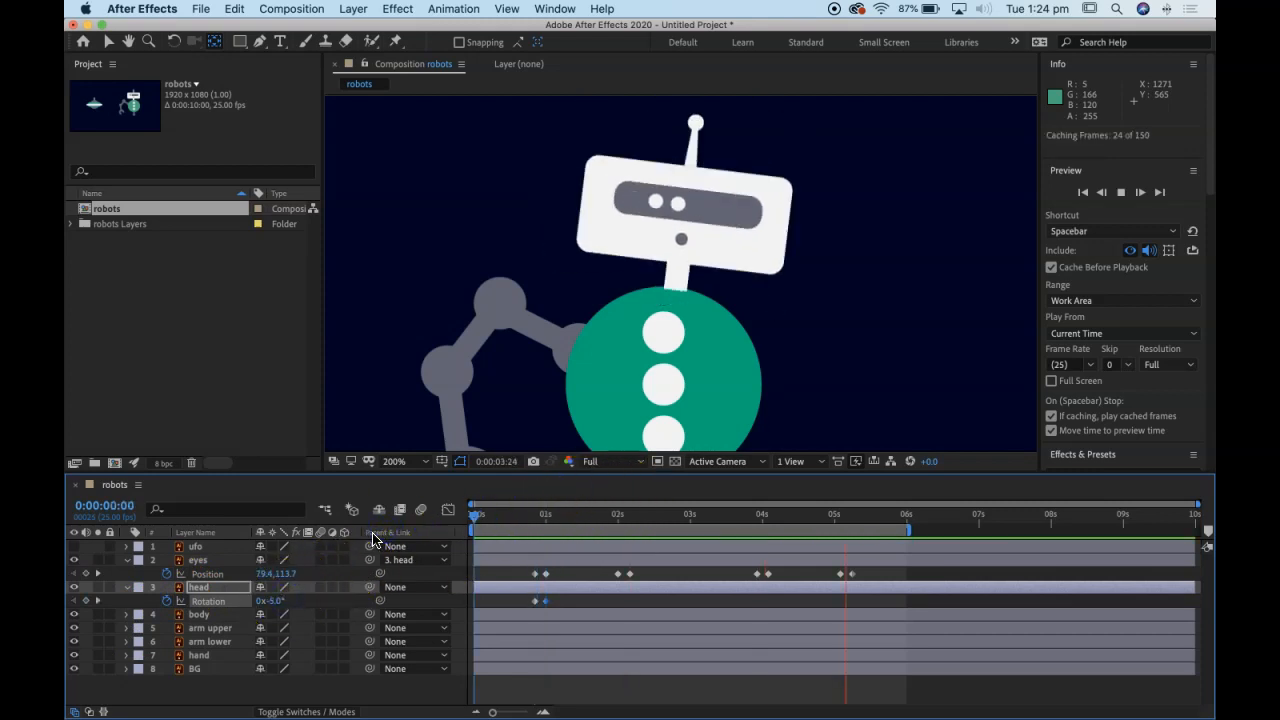
{"action": "key", "text": "space"}
{"action": "key", "text": "space"}
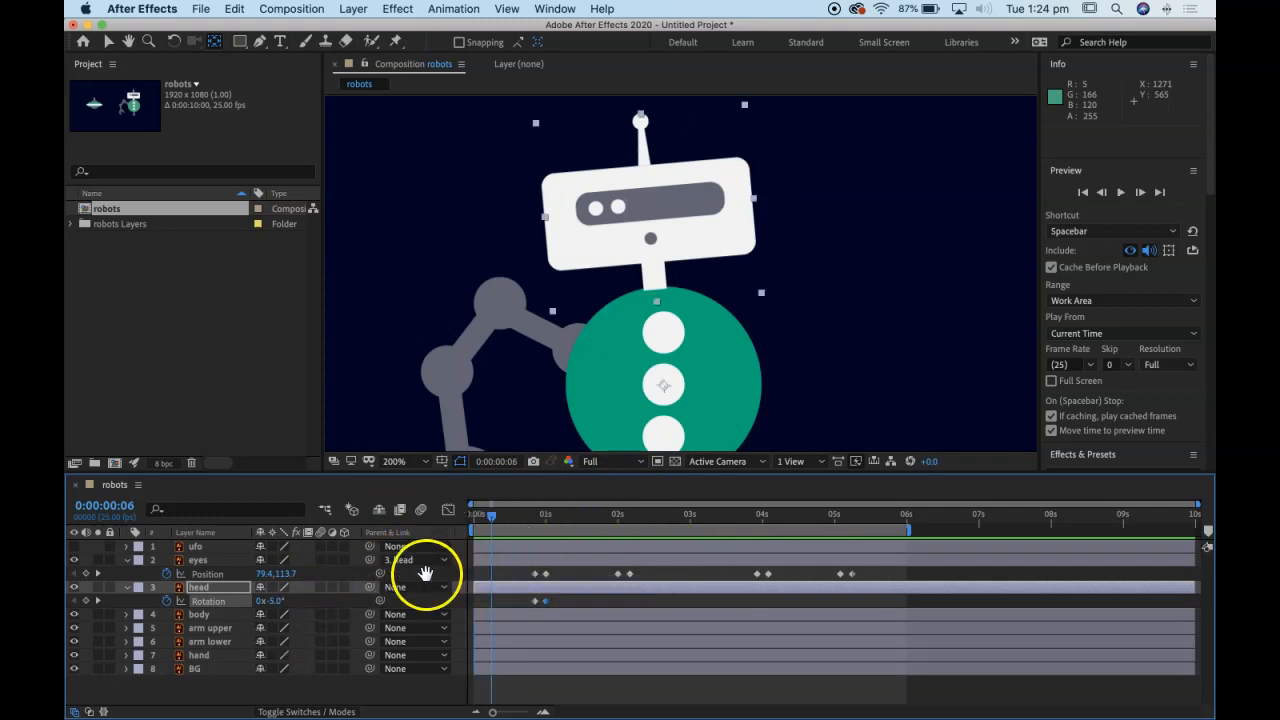
{"action": "key", "text": "space"}
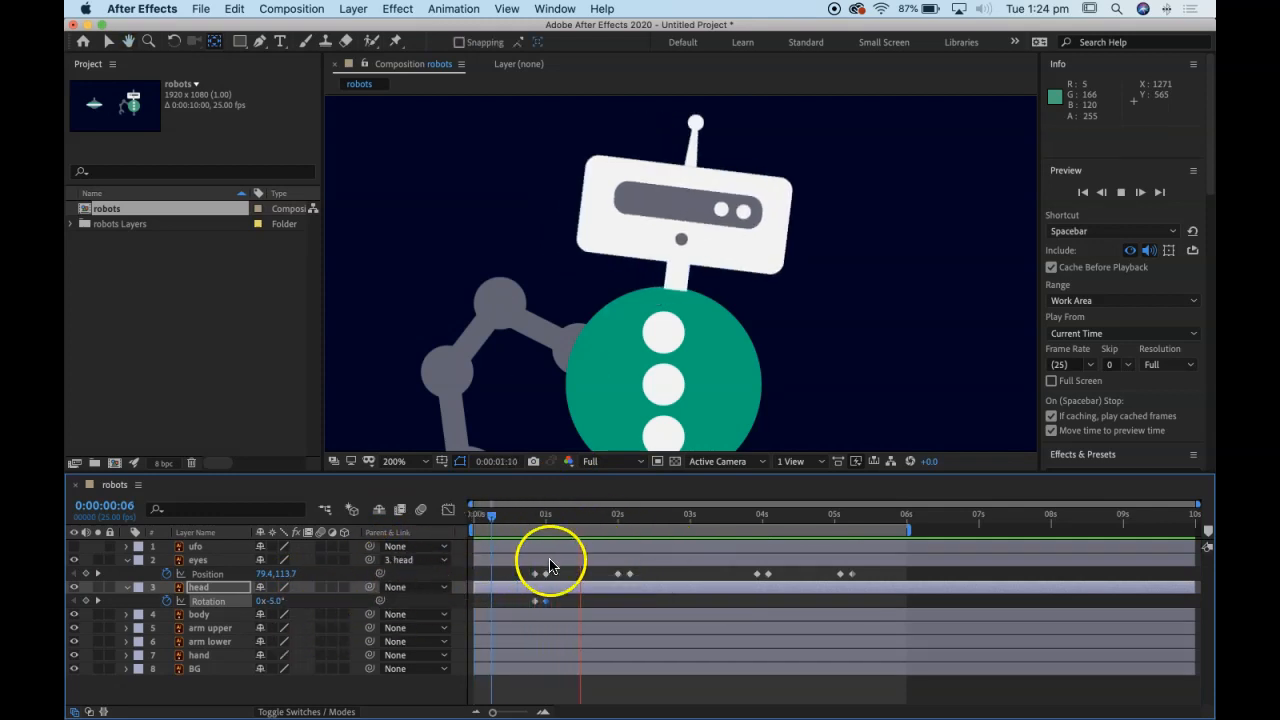
Step: Hold the head's Rotation with a keyframe at 0:00:02:00 and set it to -7° at 0:00:02:04
{"action": "left_click_drag", "start_coordinate": [624, 527], "coordinate": [612, 519]}
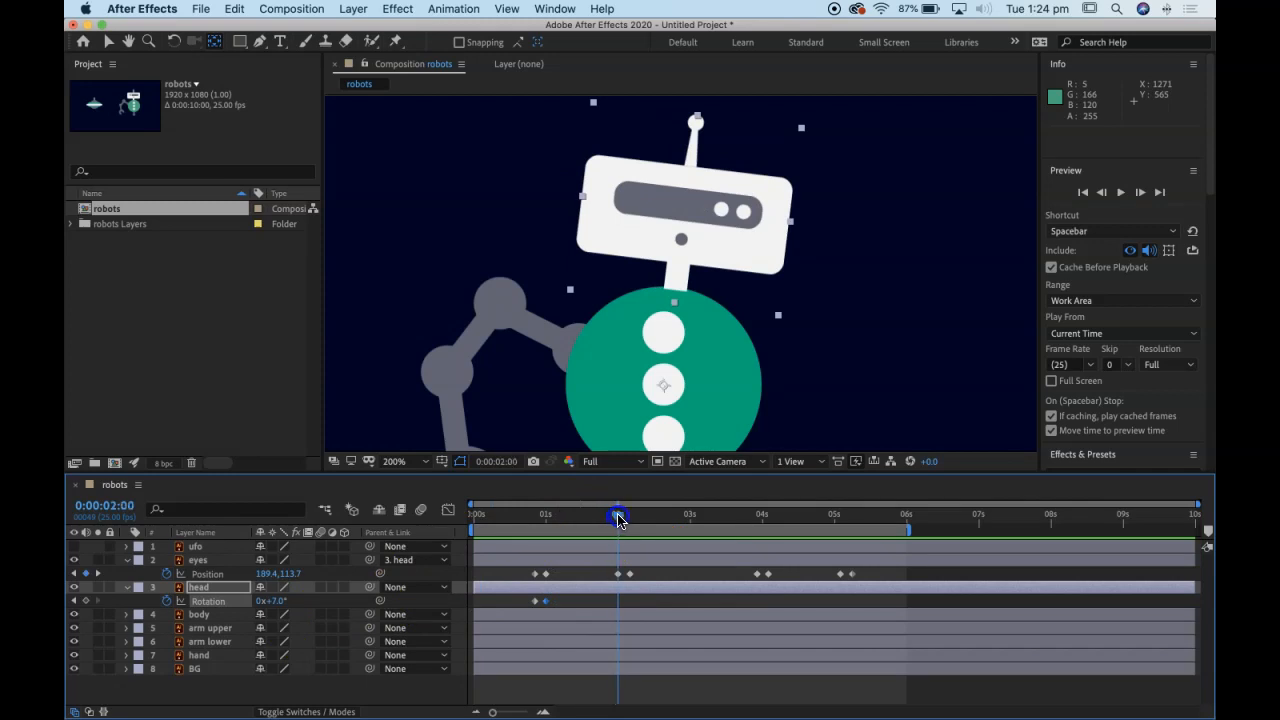
{"action": "left_click", "coordinate": [80, 603]}
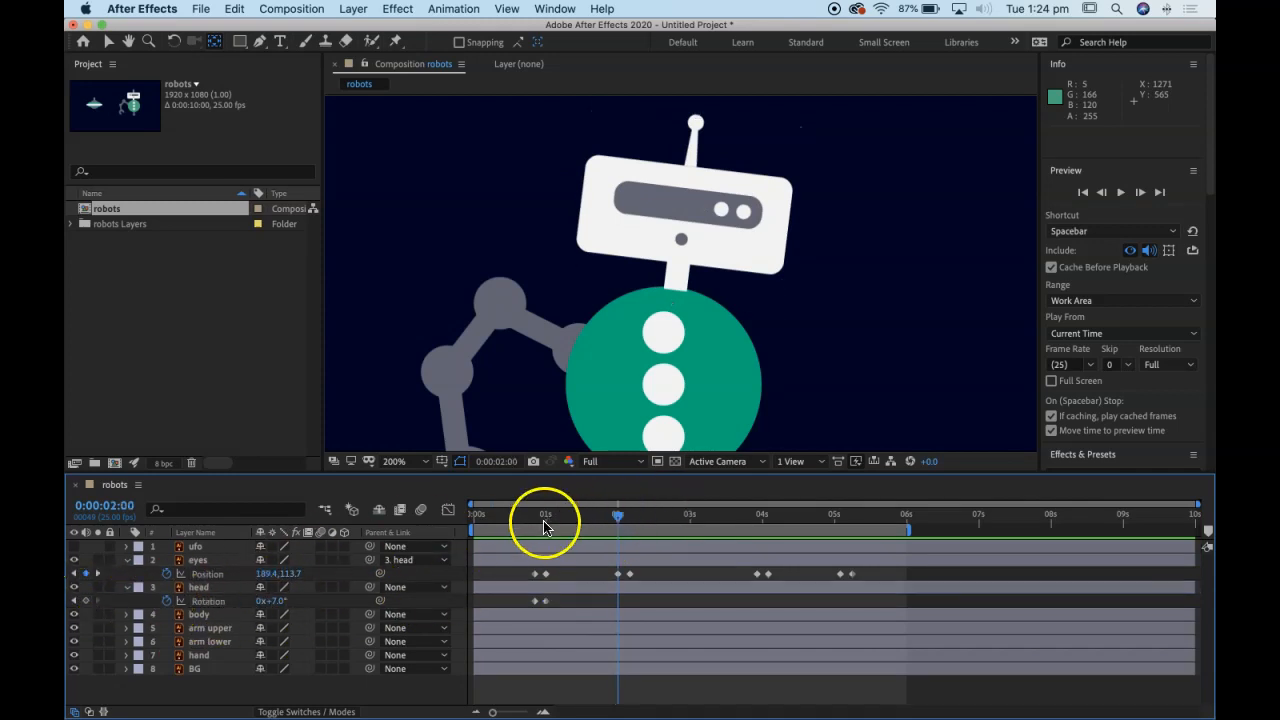
{"action": "left_click", "coordinate": [85, 600]}
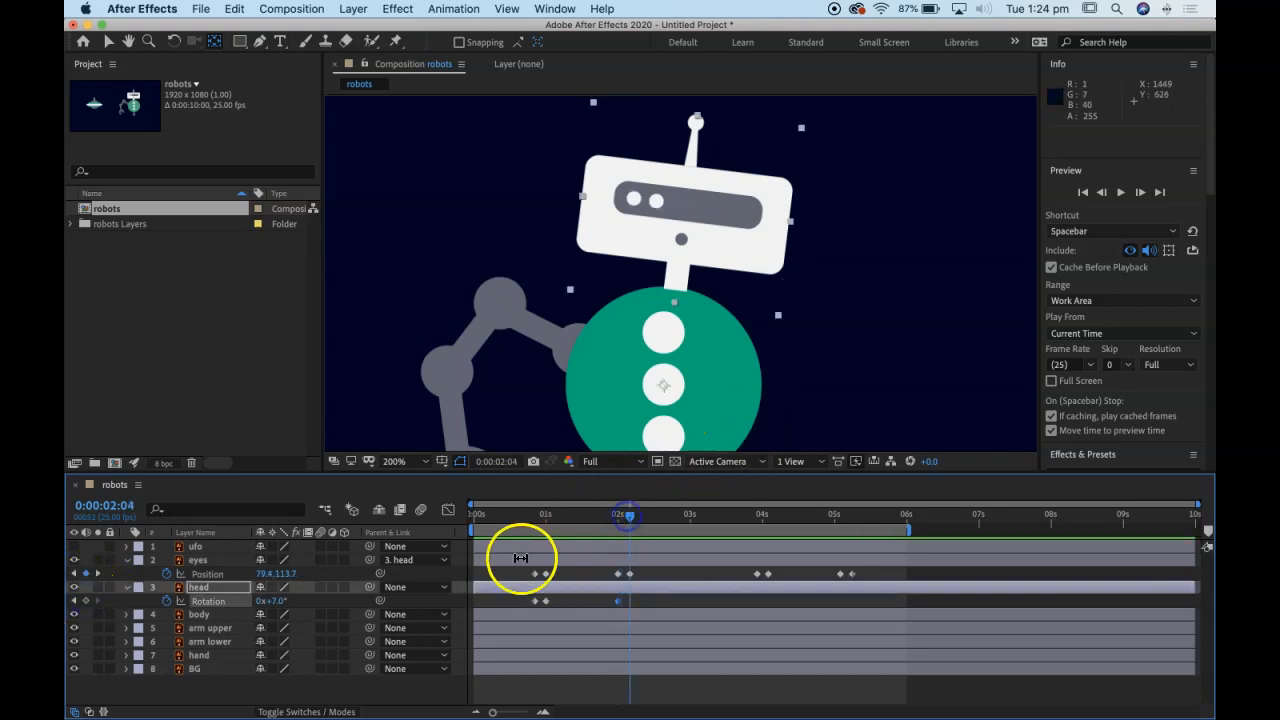
{"action": "left_click_drag", "start_coordinate": [278, 601], "coordinate": [268, 601]}
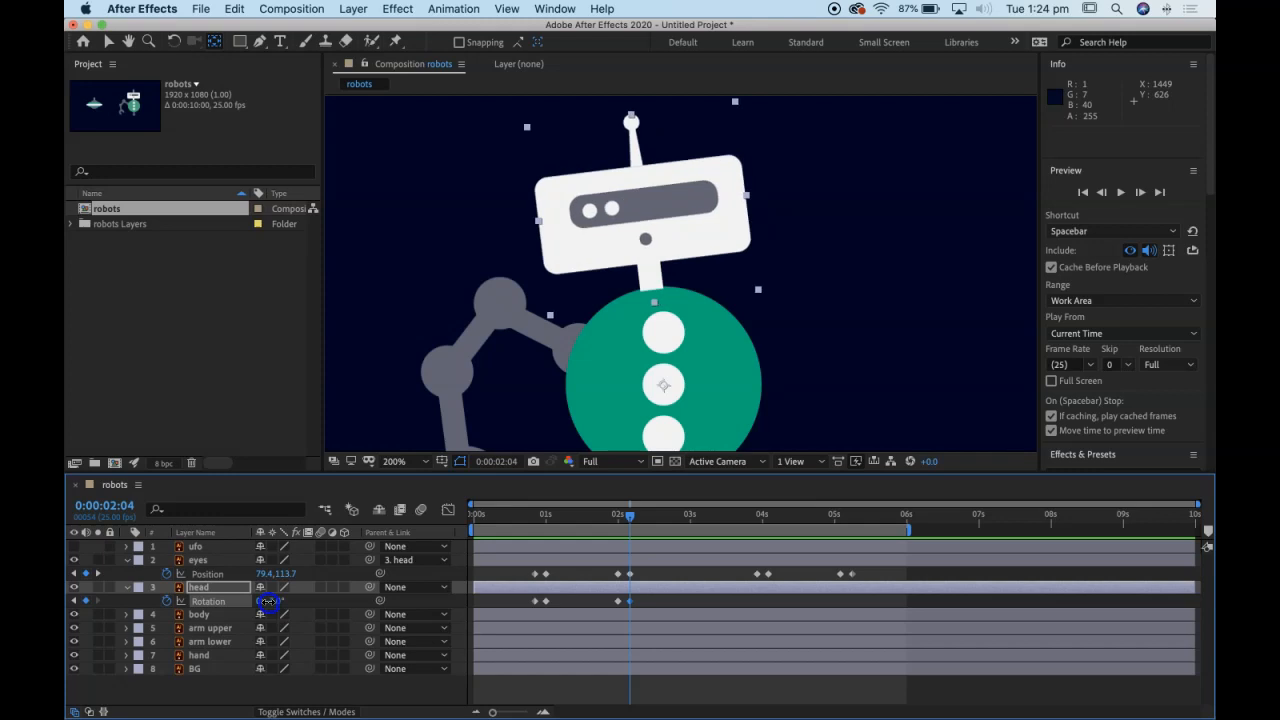
Step: Copy the head's four Rotation keyframes to 0:00:03:23
{"action": "left_click", "coordinate": [643, 603]}
{"action": "left_click_drag", "start_coordinate": [582, 605], "coordinate": [509, 600]}
{"action": "key", "text": "ctrl+c"}
{"action": "left_click_drag", "start_coordinate": [629, 516], "coordinate": [722, 516]}
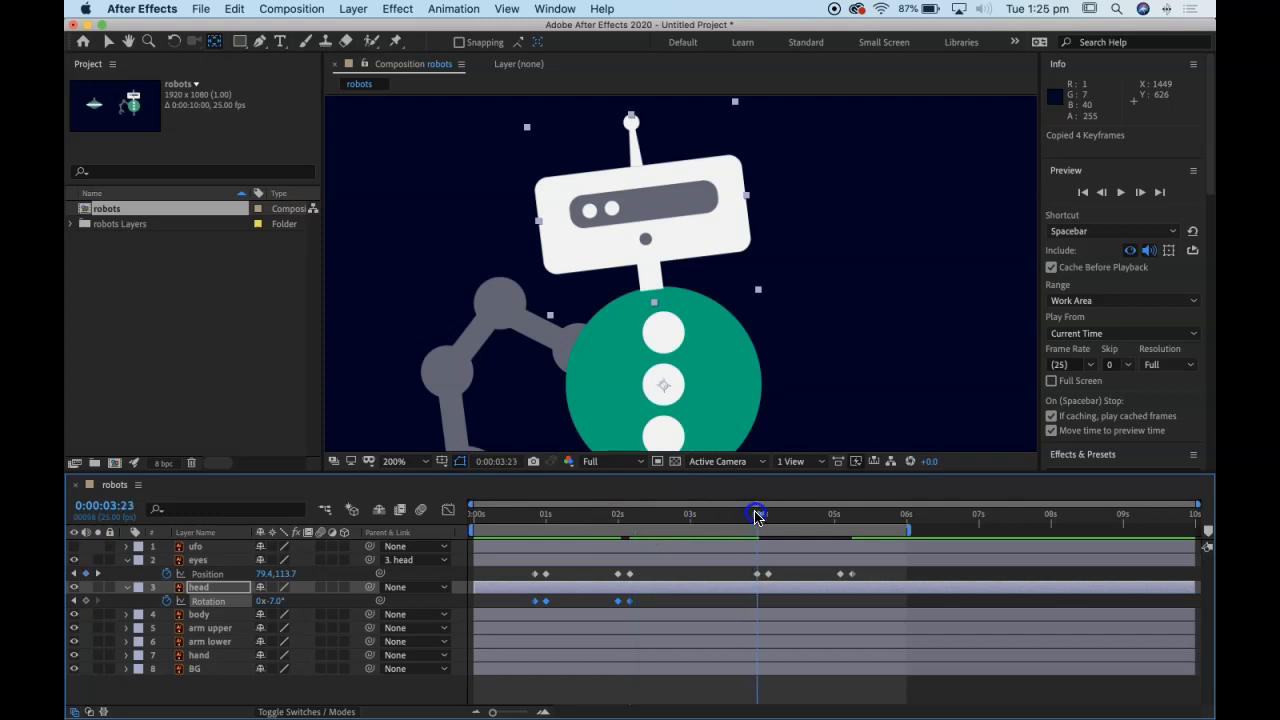
Step: Preview the repeated head tilts with the eye movement from the start of the composition
{"action": "key", "text": "Home"}
{"action": "key", "text": "space"}
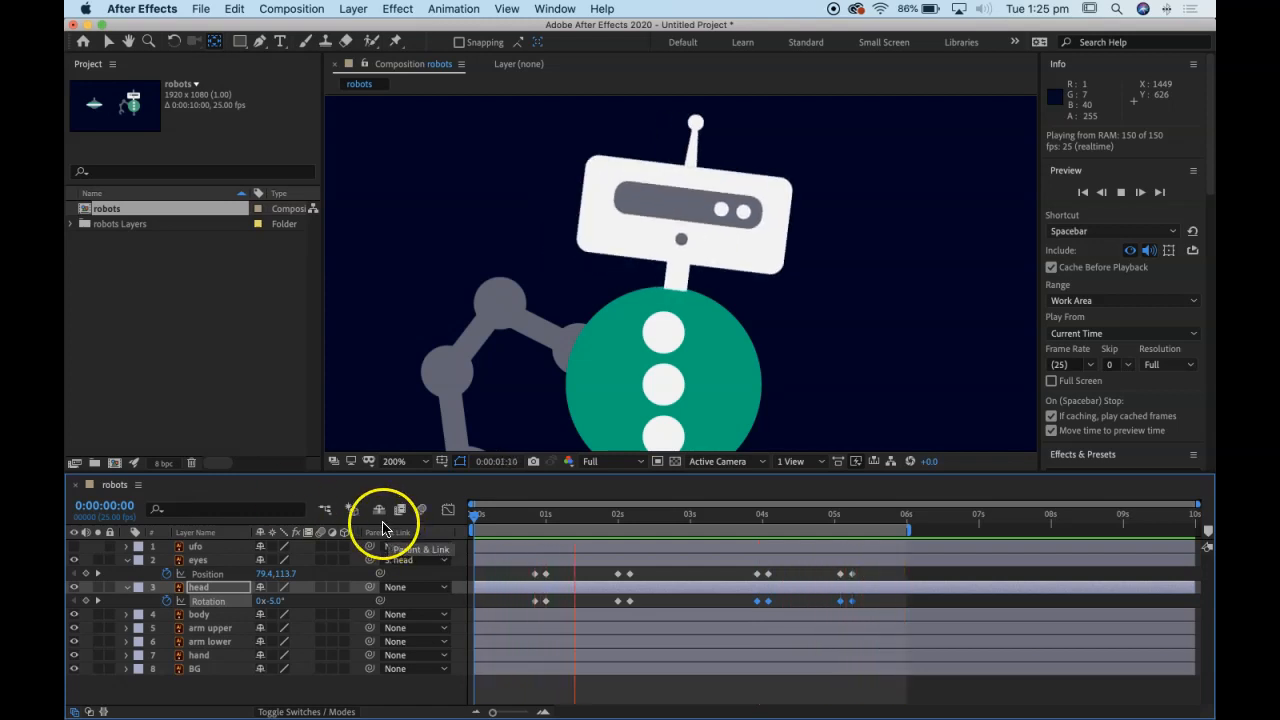
{"action": "key", "text": "space"}
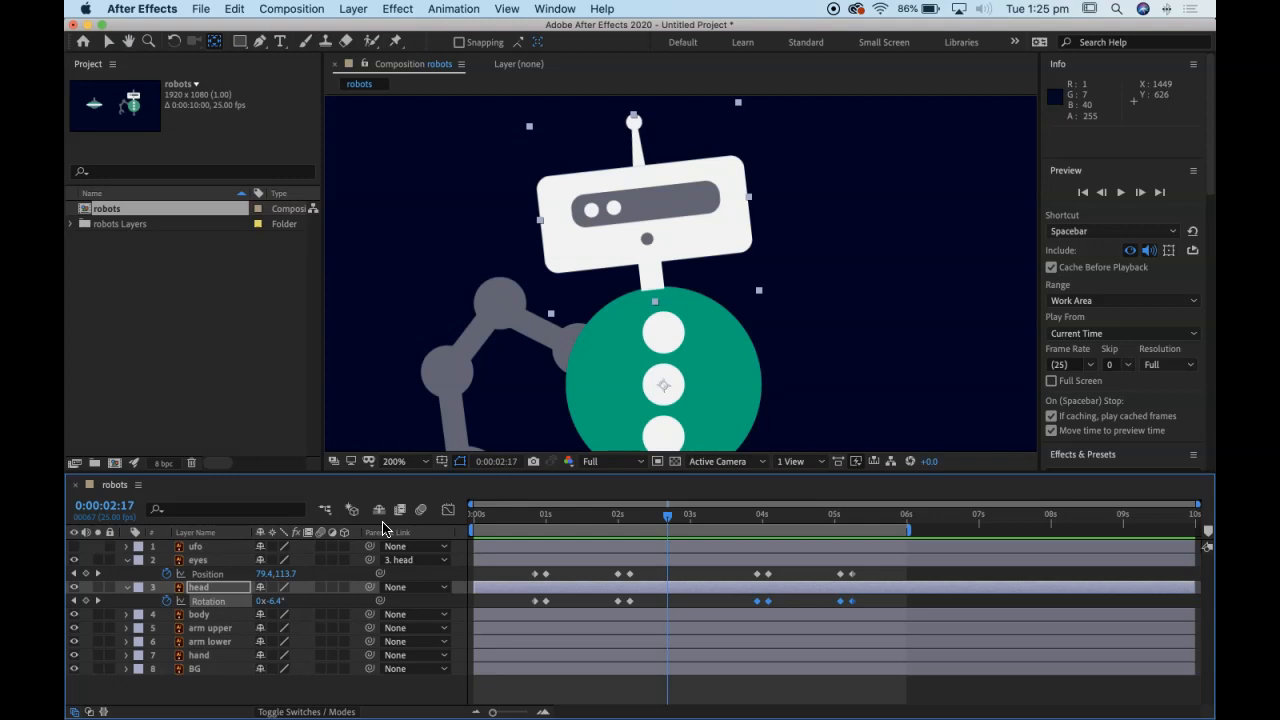
Step: Collapse the eyes and head layers' properties, and try the head layer below the body before restoring the layer order
{"action": "left_click", "coordinate": [126, 560]}
{"action": "left_click", "coordinate": [126, 574]}
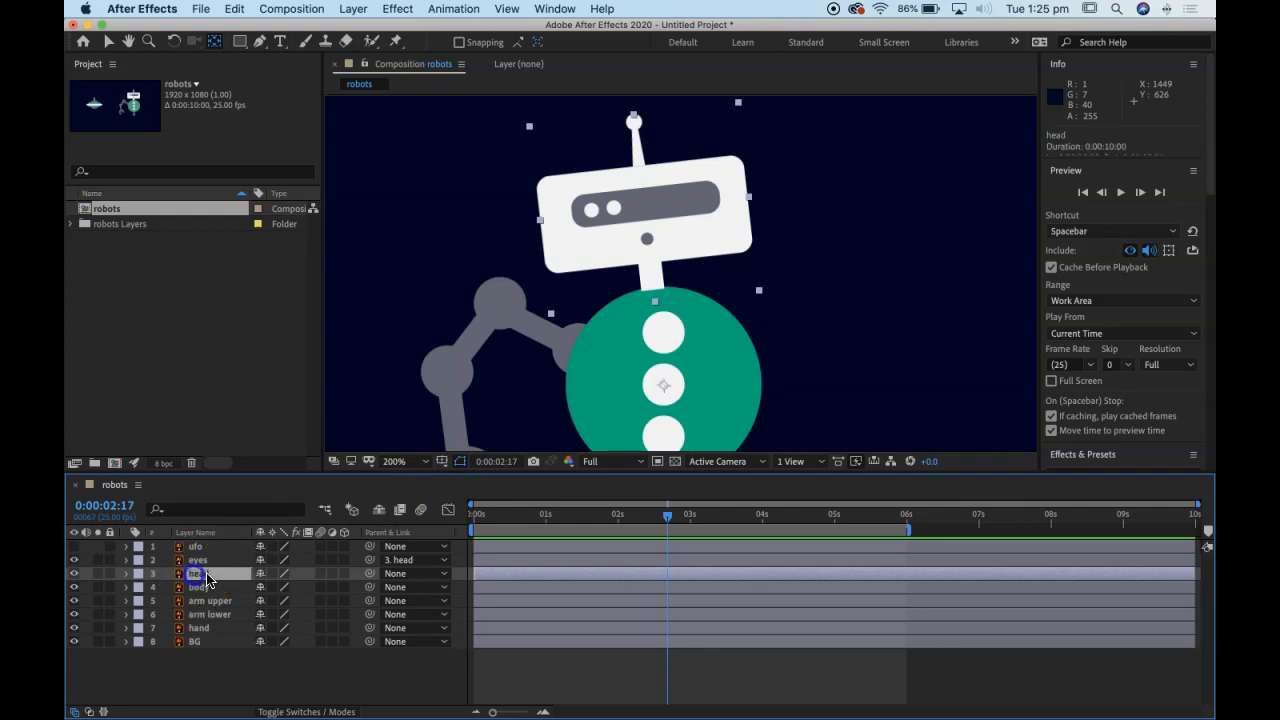
{"action": "left_click_drag", "start_coordinate": [207, 577], "coordinate": [200, 597]}
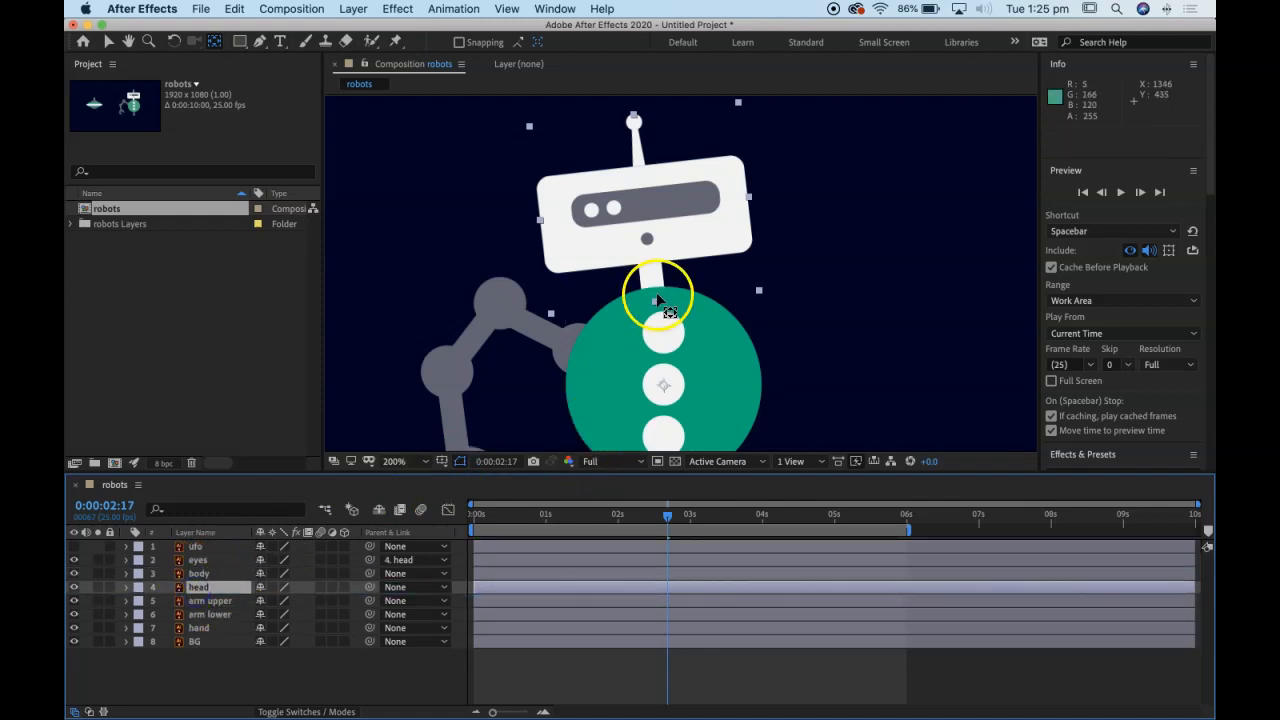
{"action": "left_click_drag", "start_coordinate": [197, 585], "coordinate": [205, 568]}
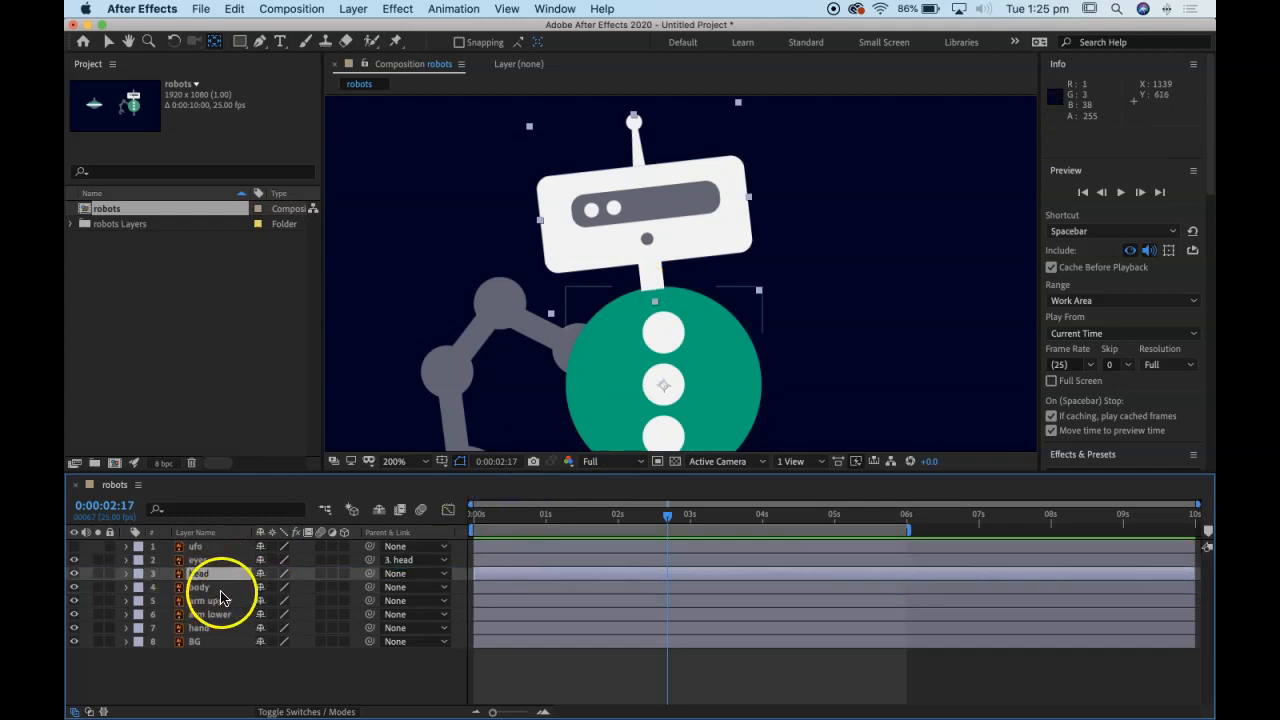
Step: Return to the start of the composition and move the upper arm's anchor point to the shoulder joint
{"action": "left_click", "coordinate": [216, 588]}
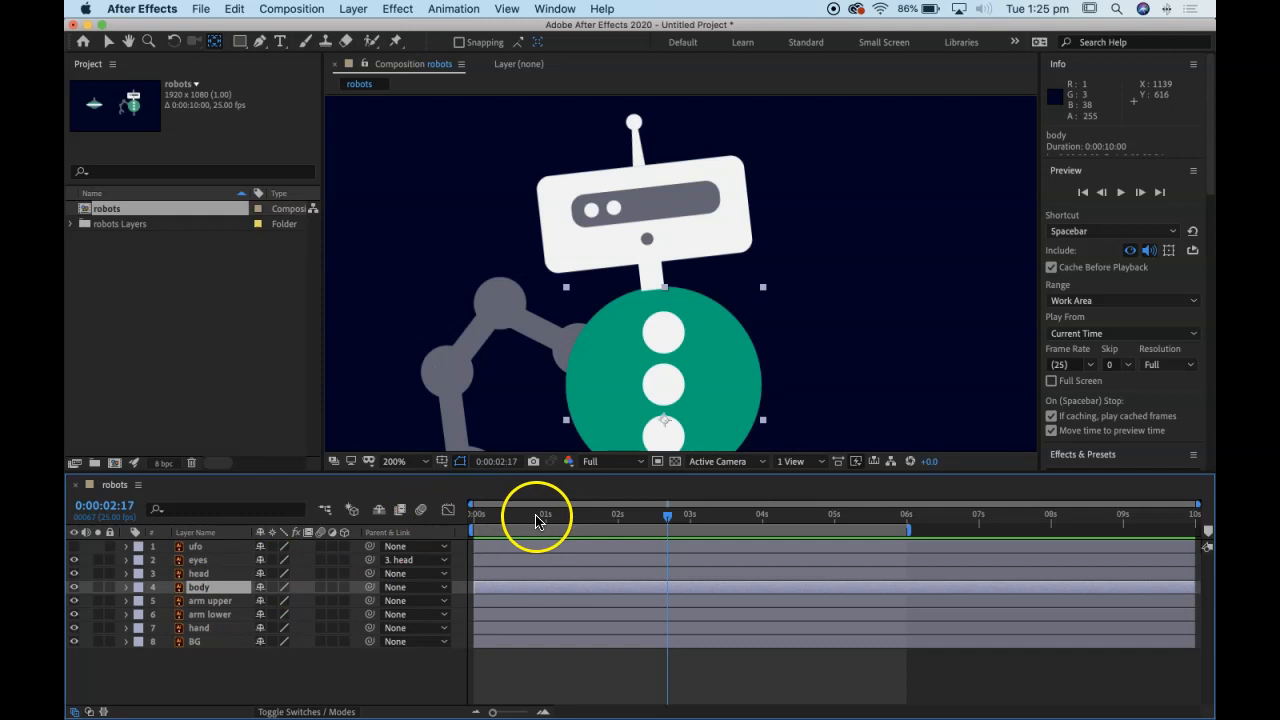
{"action": "left_click_drag", "start_coordinate": [537, 520], "coordinate": [466, 522]}
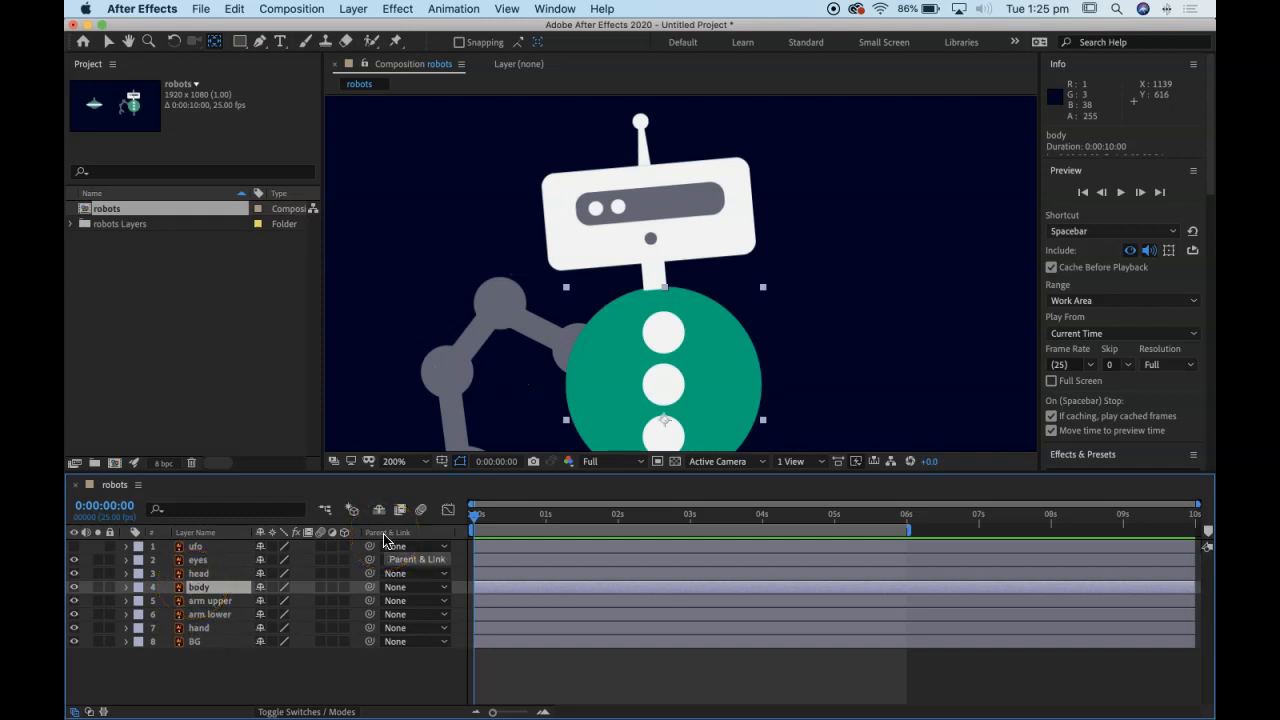
{"action": "left_click", "coordinate": [210, 604]}
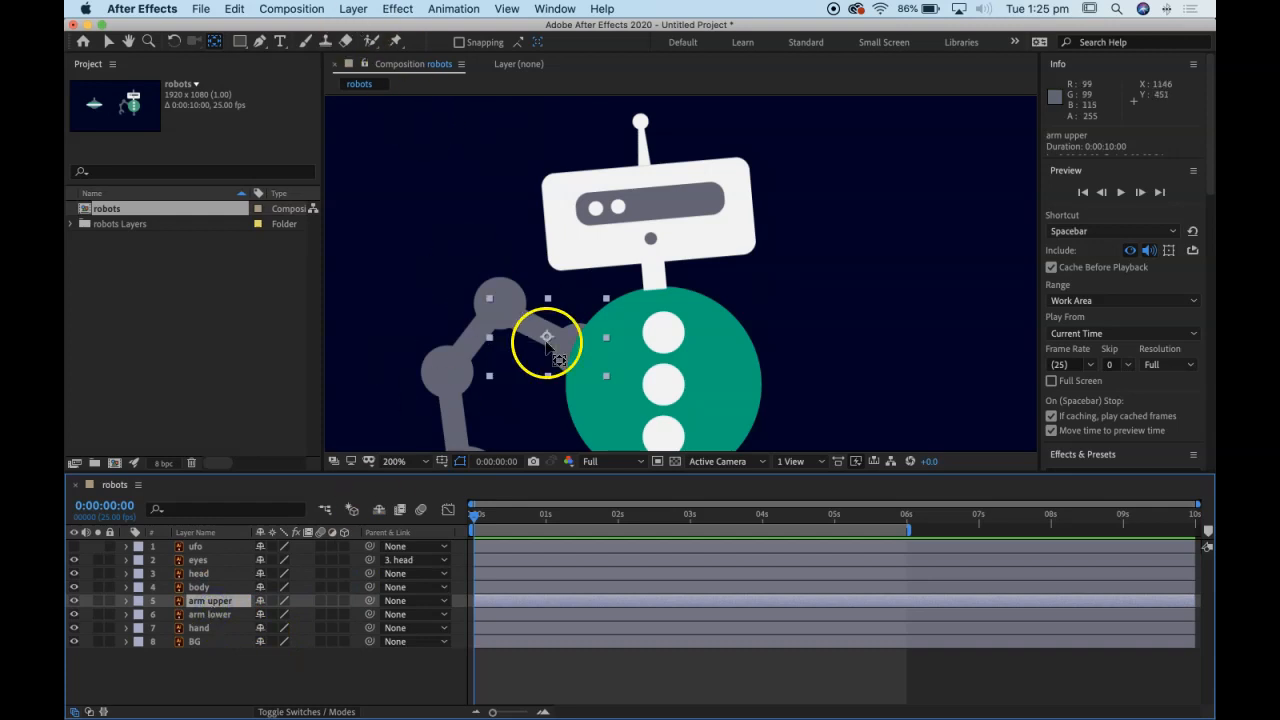
{"action": "left_click", "coordinate": [216, 43]}
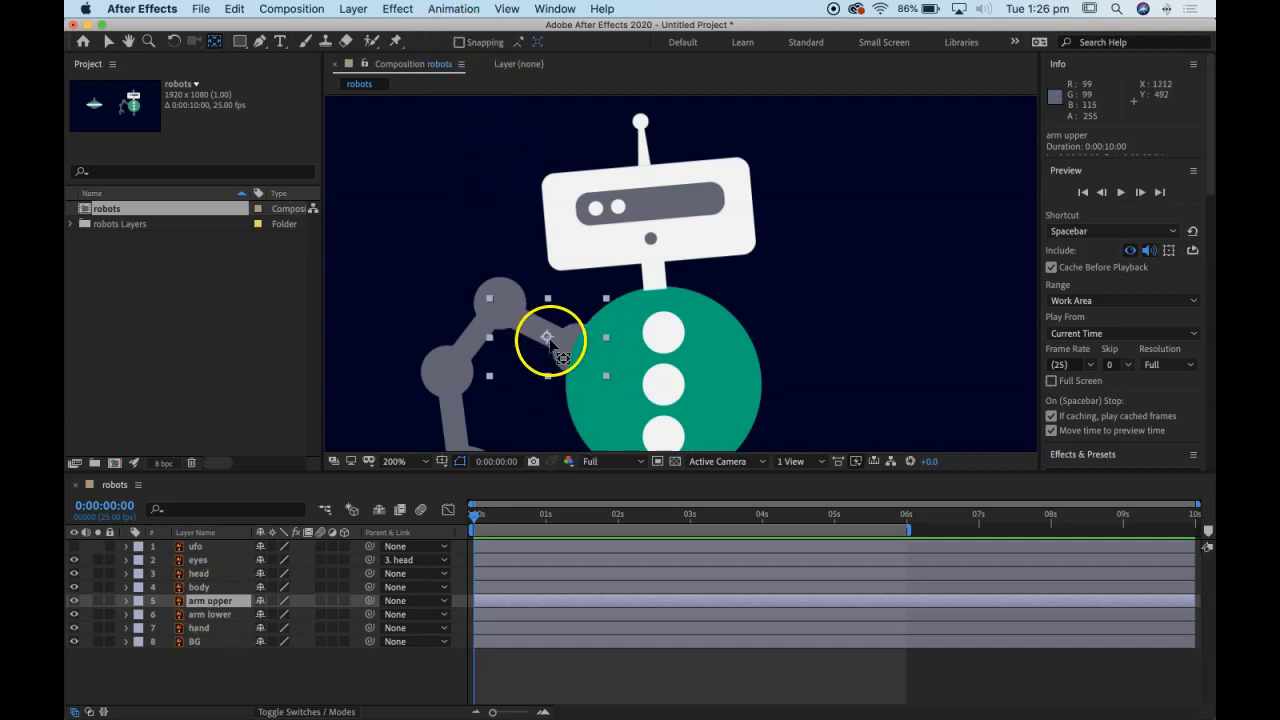
{"action": "left_click_drag", "start_coordinate": [547, 337], "coordinate": [571, 345]}
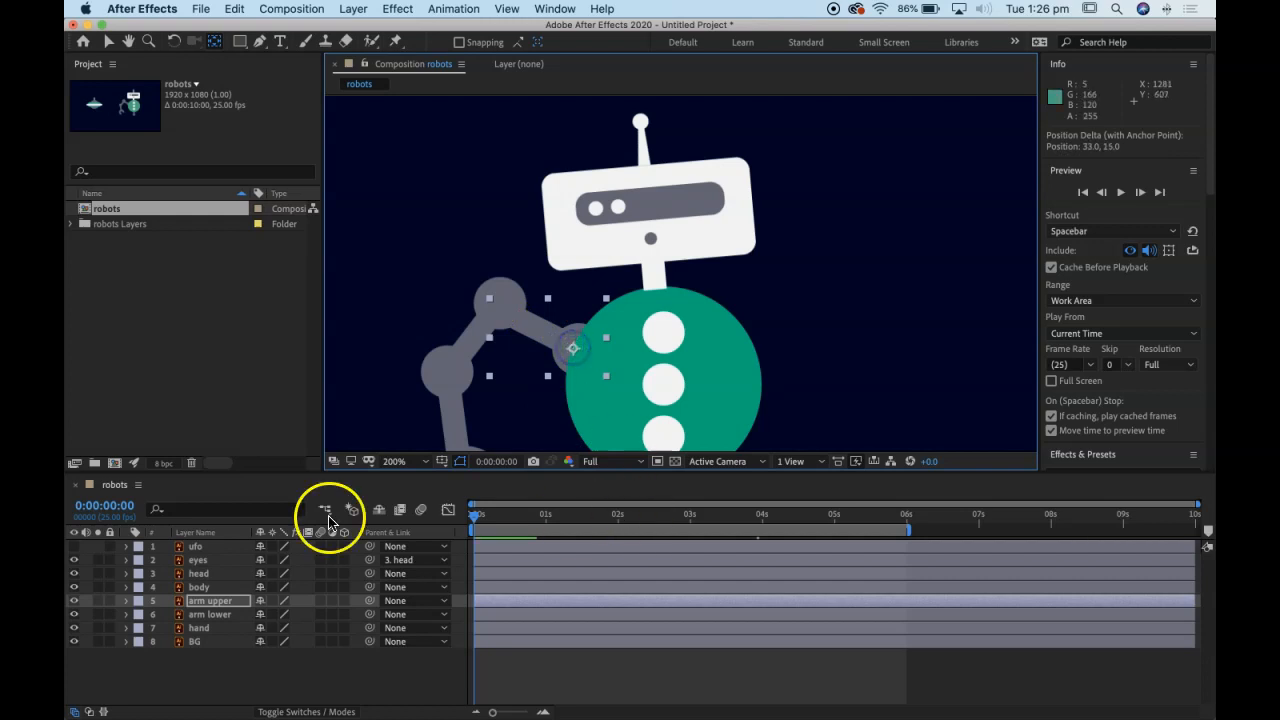
Step: Show the upper arm's Rotation, test the swing and restore it, and shift the anchor point closer to the shoulder joint's centre
{"action": "key", "text": "r"}
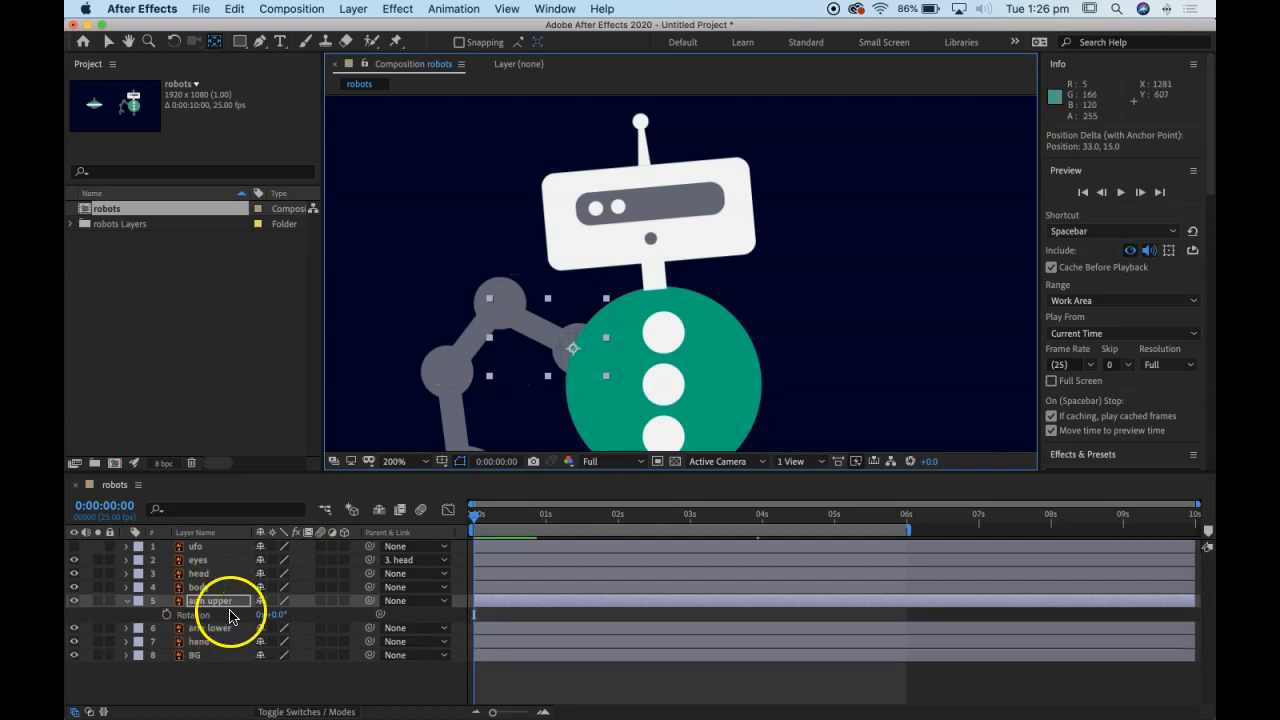
{"action": "left_click", "coordinate": [288, 616]}
{"action": "left_click_drag", "start_coordinate": [288, 616], "coordinate": [262, 607]}
{"action": "left_click_drag", "start_coordinate": [573, 349], "coordinate": [578, 352]}
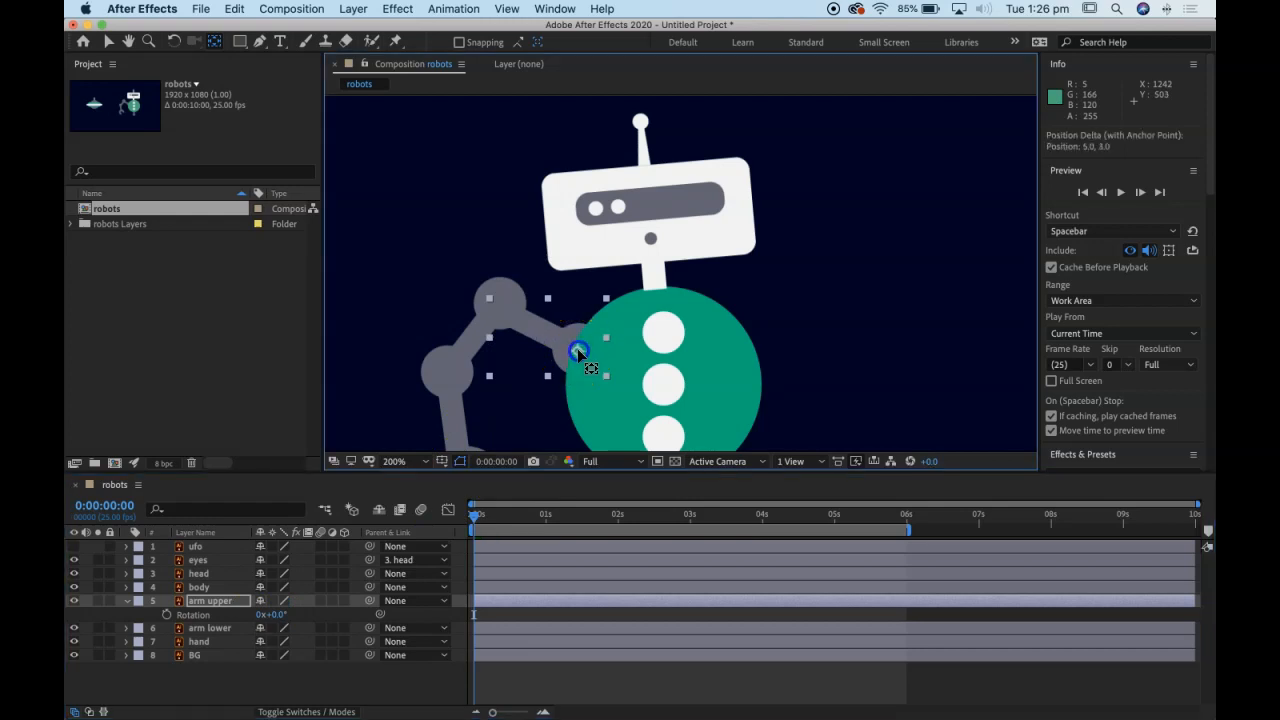
Step: Move the lower arm's anchor point to the elbow joint, show its Rotation, and undo a test swing
{"action": "left_click", "coordinate": [220, 629]}
{"action": "left_click_drag", "start_coordinate": [486, 329], "coordinate": [495, 313]}
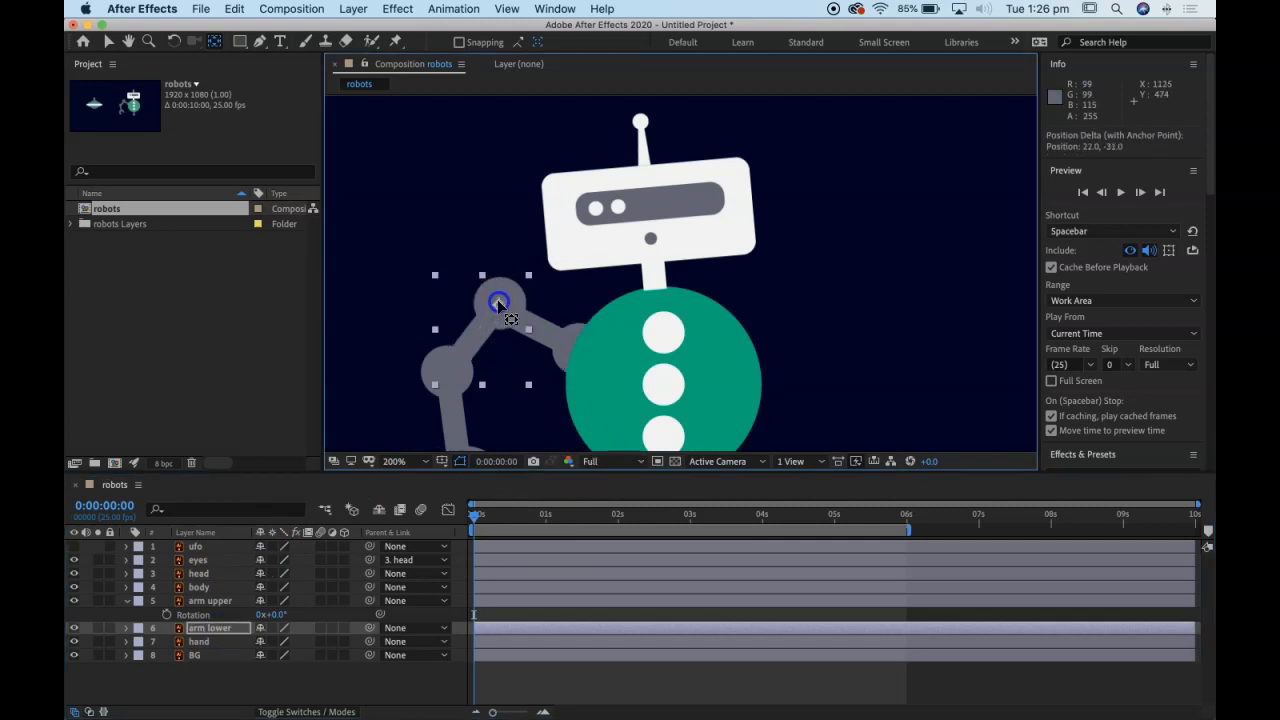
{"action": "left_click", "coordinate": [243, 617]}
{"action": "key", "text": "r"}
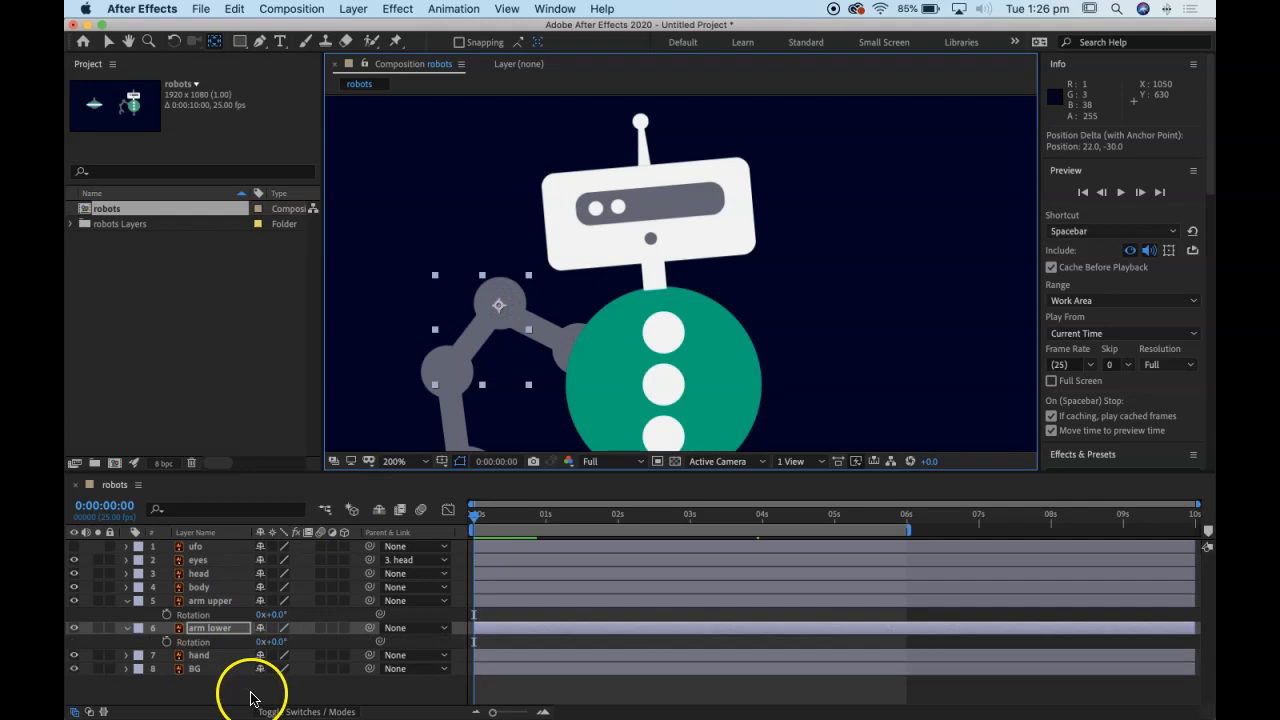
{"action": "mouse_move", "coordinate": [286, 641]}
{"action": "left_mouse_down"}
{"action": "mouse_move", "coordinate": [320, 641]}
{"action": "mouse_move", "coordinate": [292, 640]}
{"action": "left_mouse_up"}
{"action": "key", "text": "super+z"}
Step: Move the hand's anchor point to the joint where it meets the lower arm, show its Rotation, and undo a test swing
{"action": "left_click", "coordinate": [218, 660]}
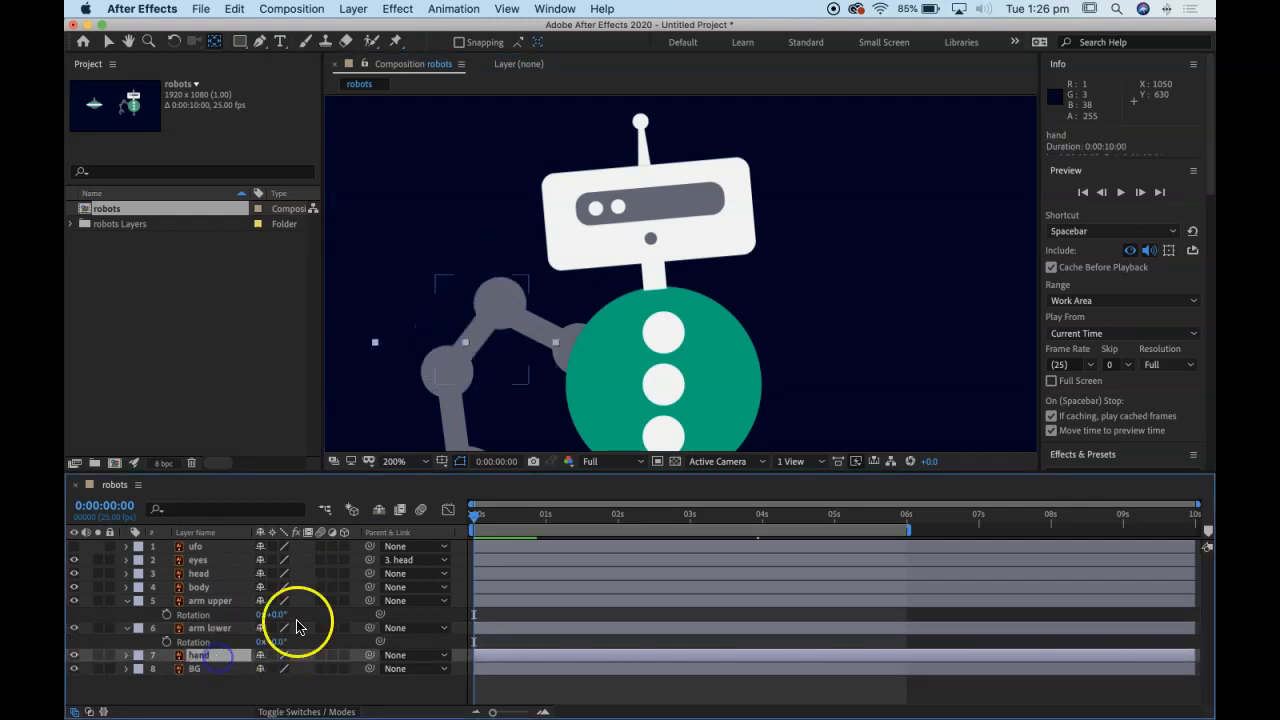
{"action": "scroll", "coordinate": [488, 397], "scroll_direction": "down", "scroll_amount": 4}
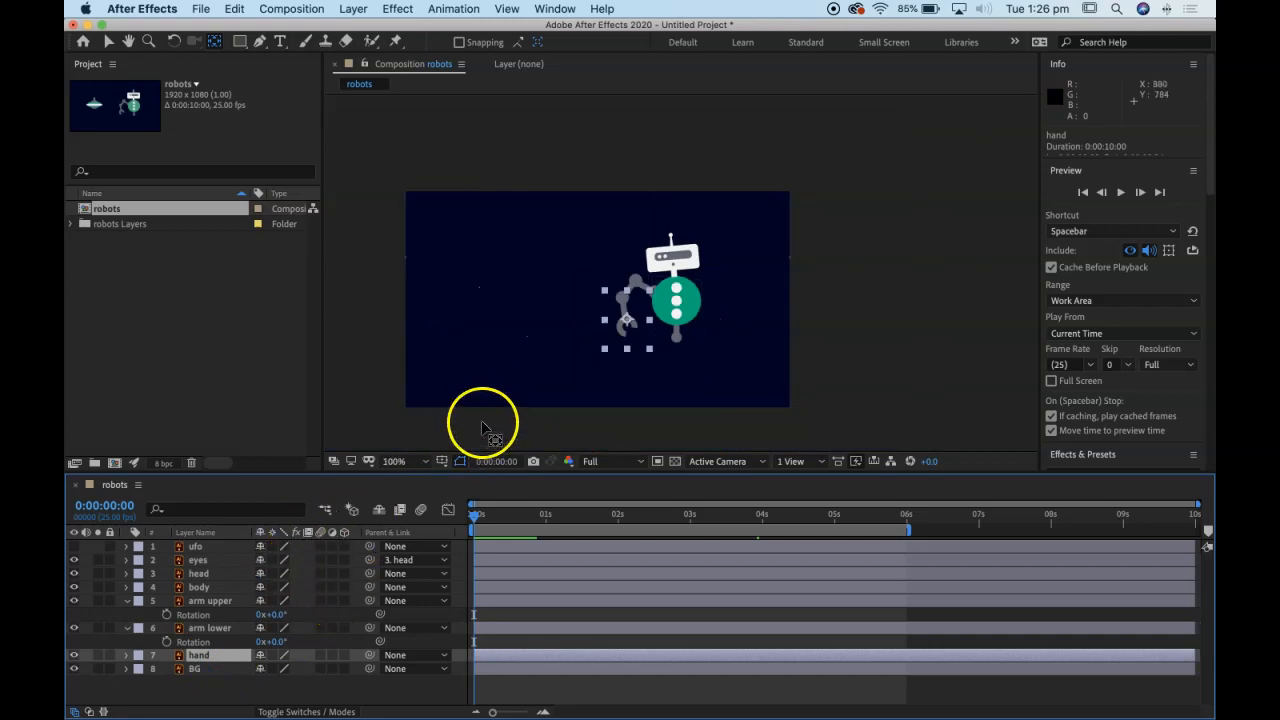
{"action": "scroll", "coordinate": [486, 423], "scroll_direction": "up", "scroll_amount": 4}
{"action": "left_click_drag", "start_coordinate": [529, 357], "coordinate": [711, 264]}
{"action": "key", "text": "y"}
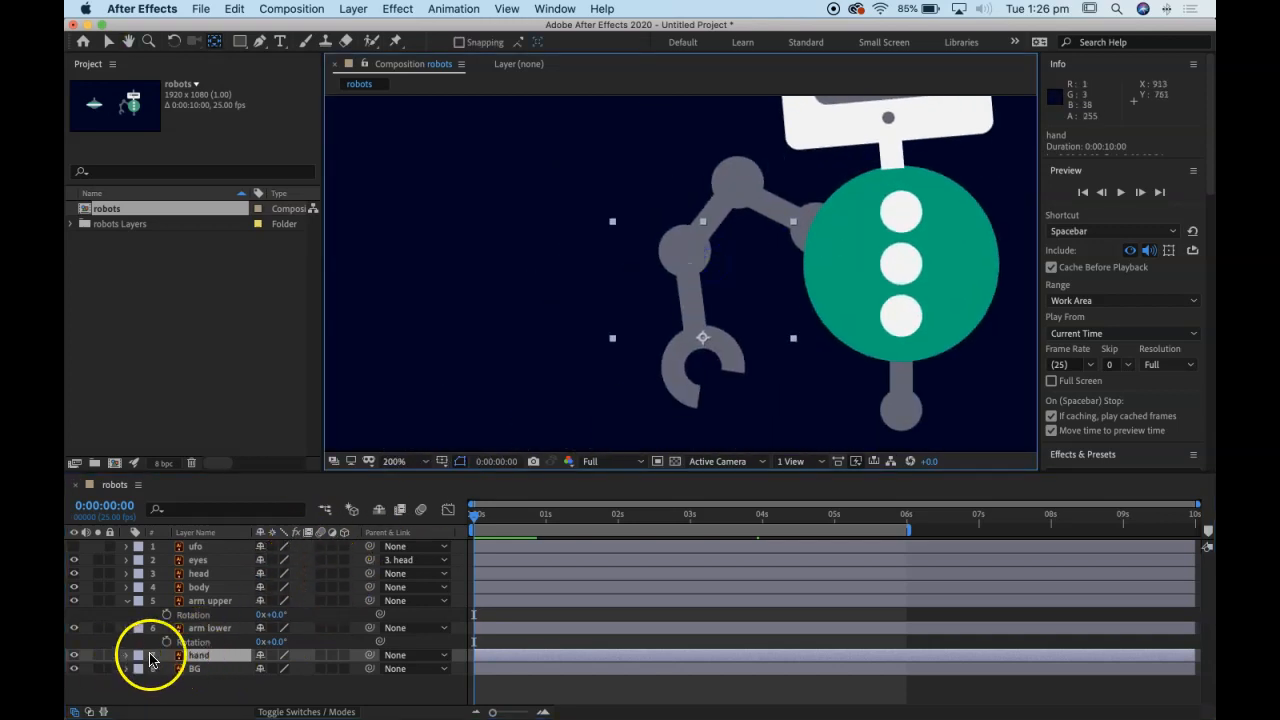
{"action": "key", "text": "r"}
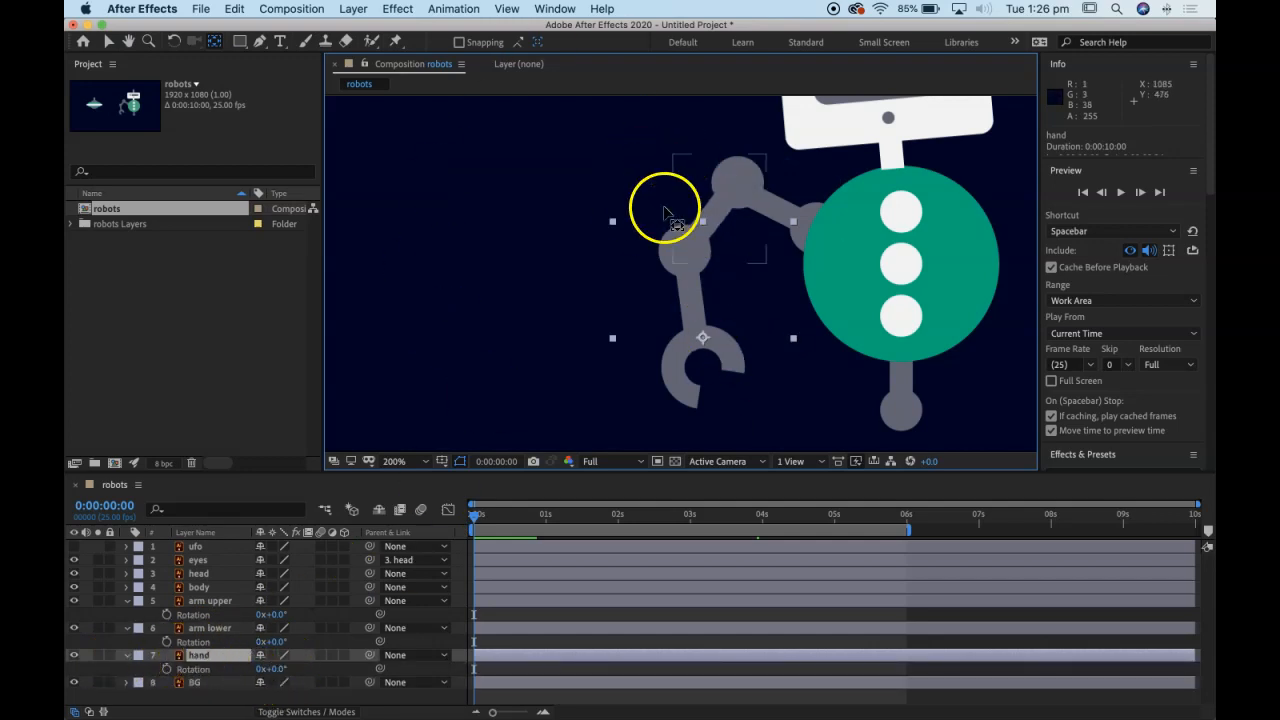
{"action": "left_click", "coordinate": [216, 42]}
{"action": "left_click", "coordinate": [688, 297]}
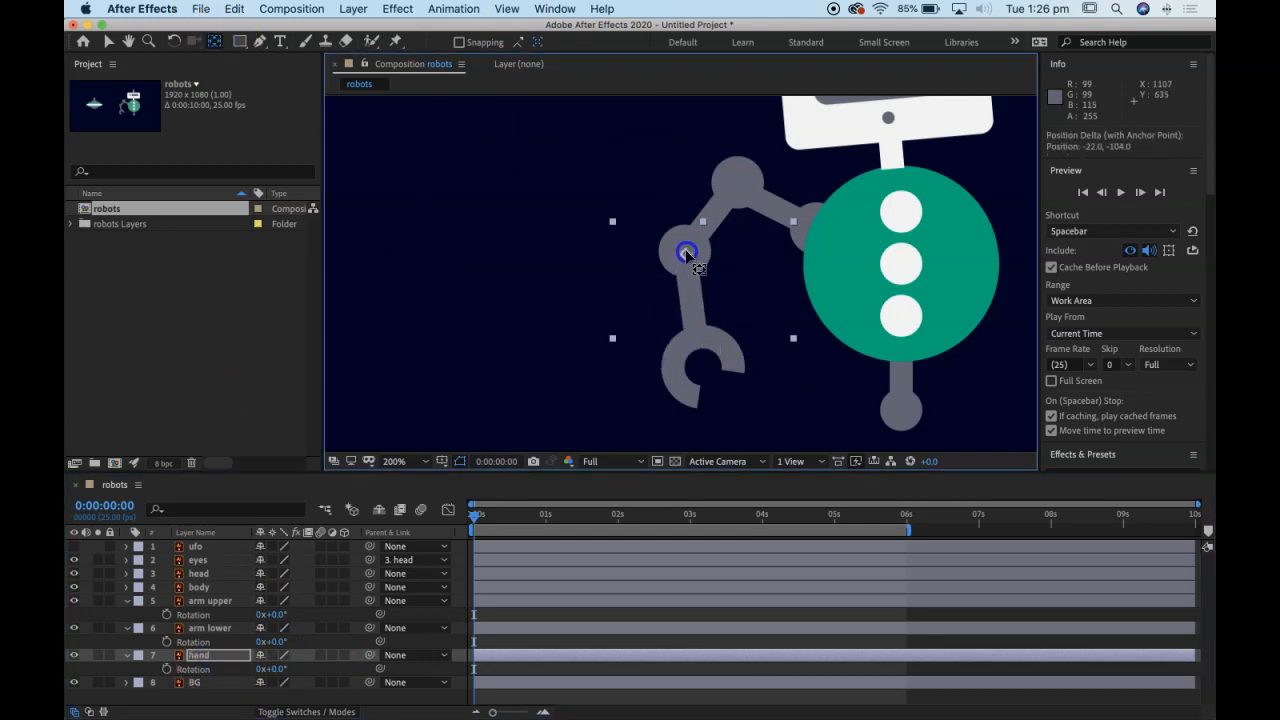
{"action": "mouse_move", "coordinate": [275, 668]}
{"action": "left_mouse_down"}
{"action": "mouse_move", "coordinate": [322, 665]}
{"action": "mouse_move", "coordinate": [270, 652]}
{"action": "left_mouse_up"}
{"action": "key", "text": "super+z"}
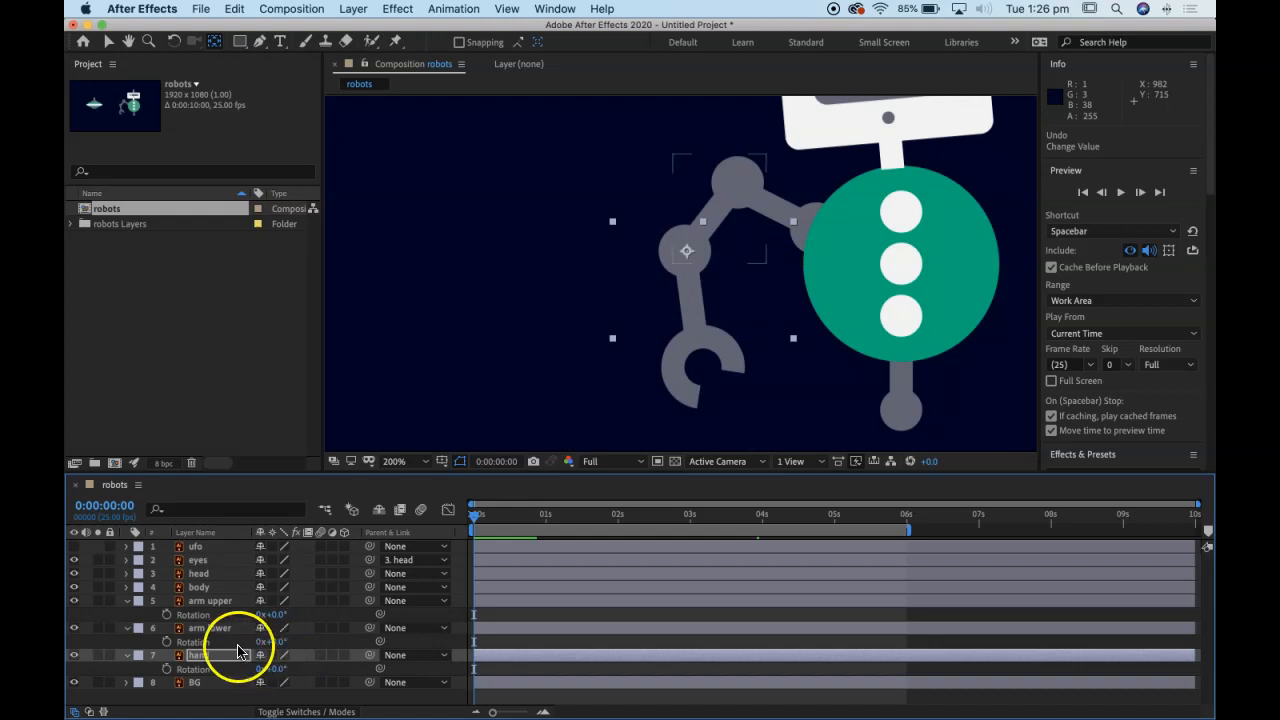
Step: Parent the arm upper layer to the body layer
{"action": "left_click", "coordinate": [212, 603]}
{"action": "left_click_drag", "start_coordinate": [369, 601], "coordinate": [203, 591]}
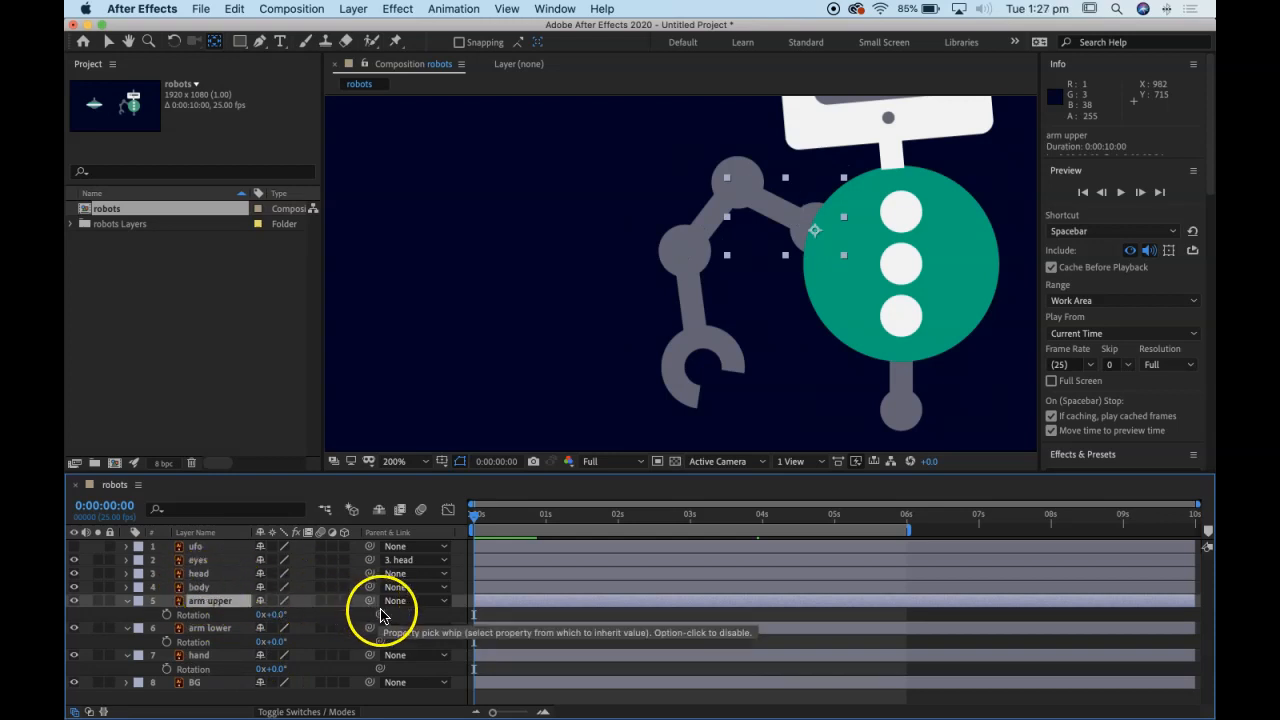
{"action": "left_click_drag", "start_coordinate": [368, 607], "coordinate": [200, 592]}
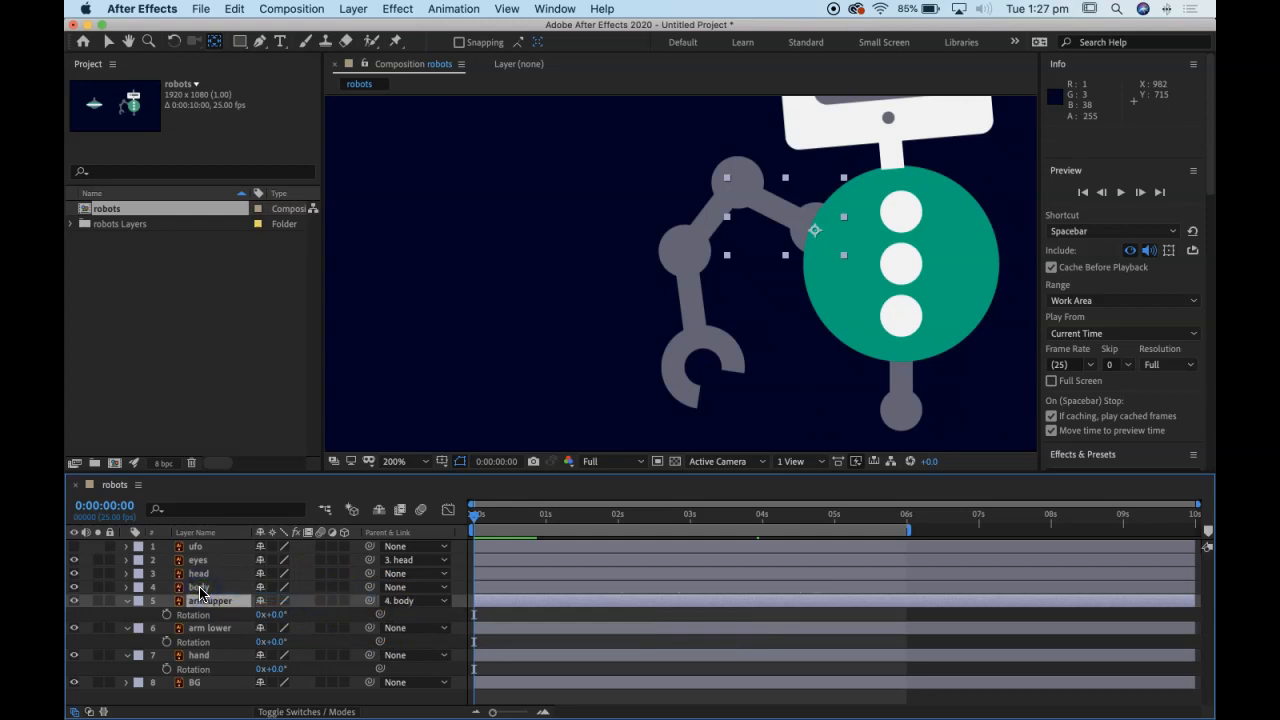
Step: Parent the arm lower layer to arm upper, and the hand layer to arm lower
{"action": "left_click", "coordinate": [205, 628]}
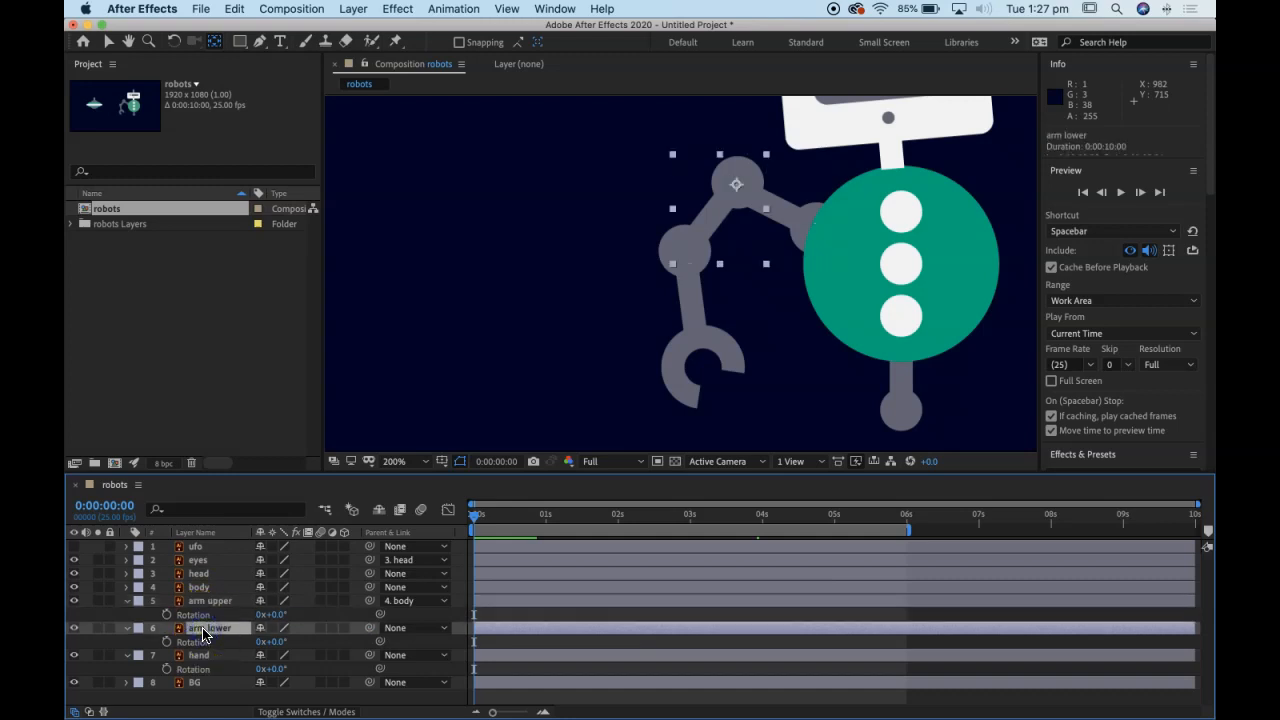
{"action": "left_click_drag", "start_coordinate": [225, 614], "coordinate": [213, 608]}
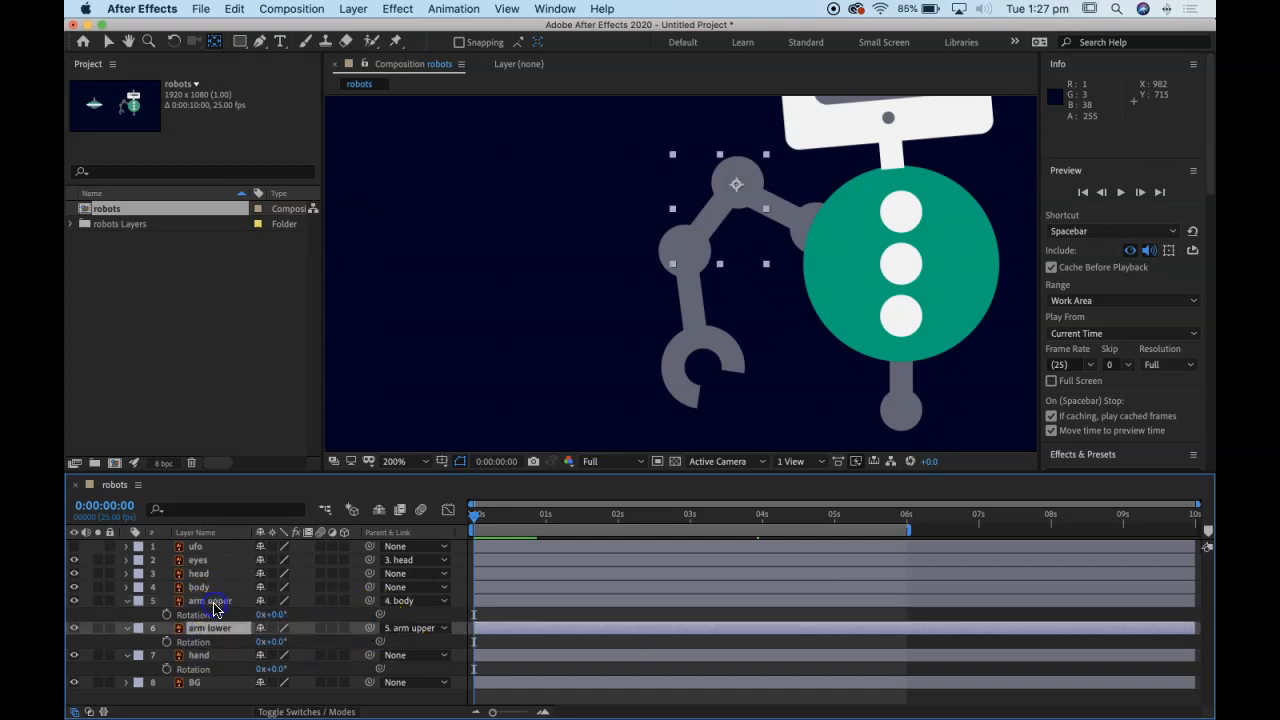
{"action": "left_click", "coordinate": [204, 658]}
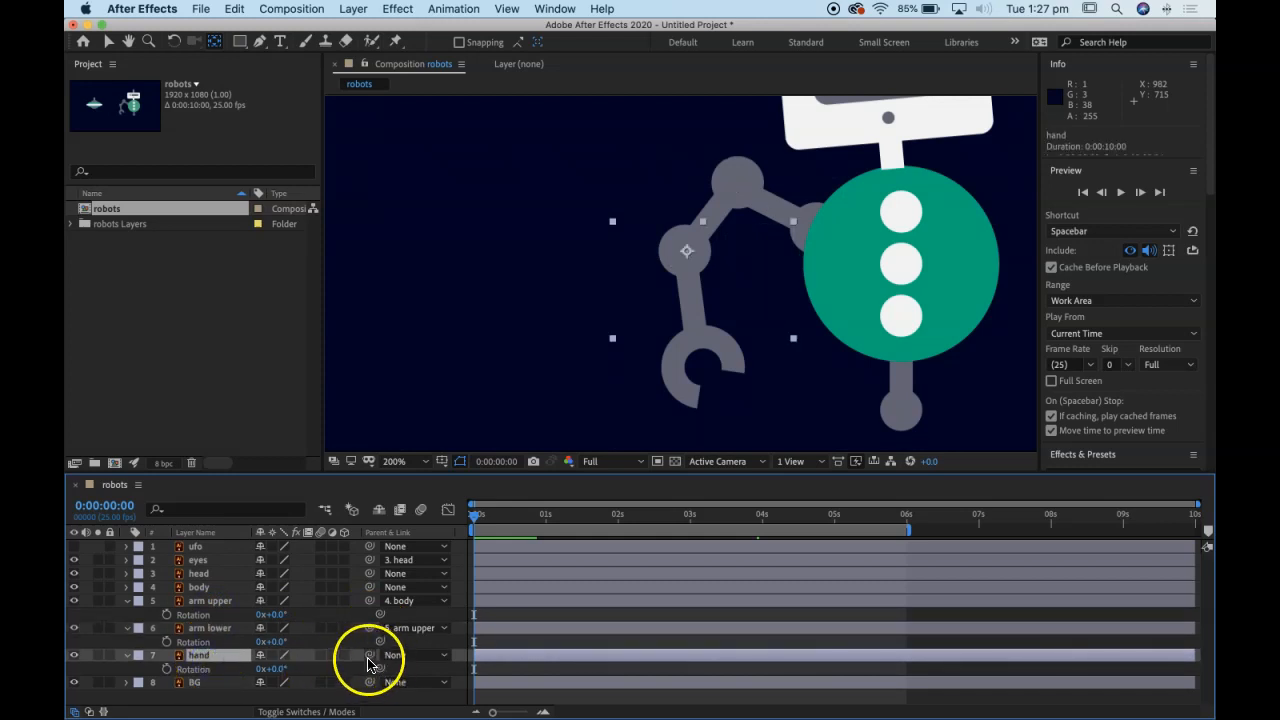
{"action": "left_click_drag", "start_coordinate": [237, 648], "coordinate": [210, 633]}
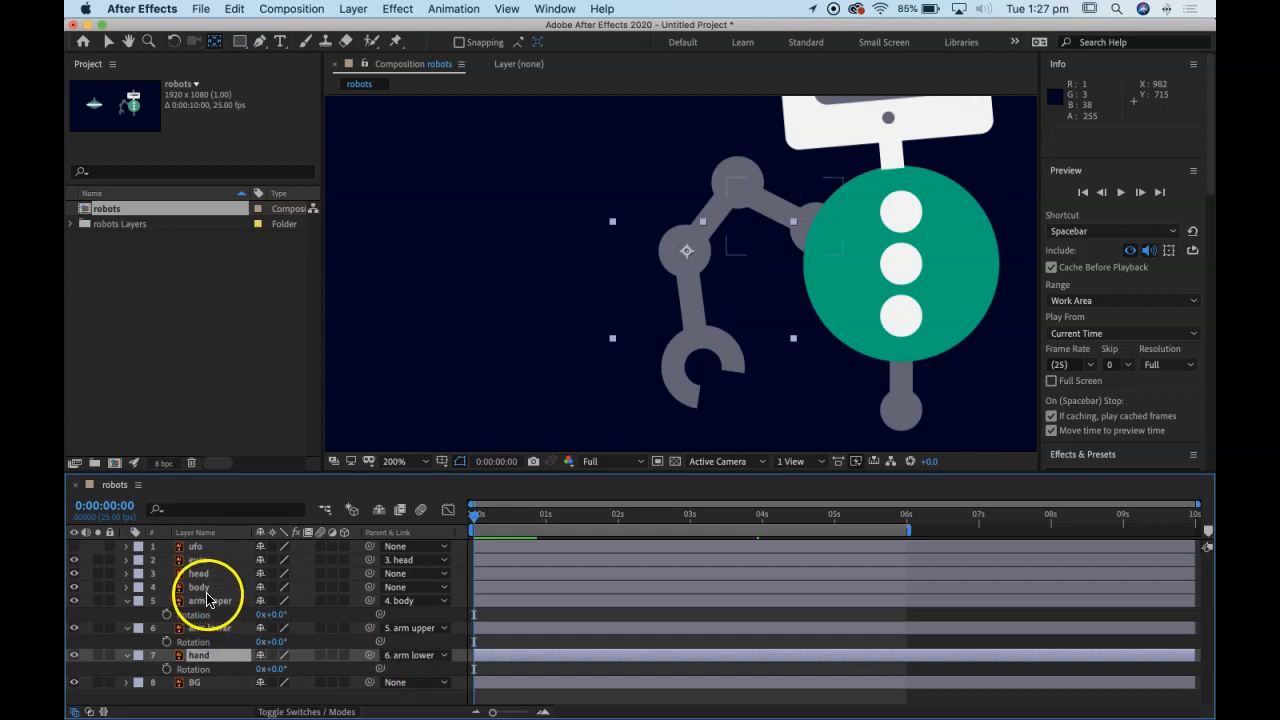
Step: Show the body's Position, test moving the body with its attached arm, and undo the test move
{"action": "left_click", "coordinate": [210, 601]}
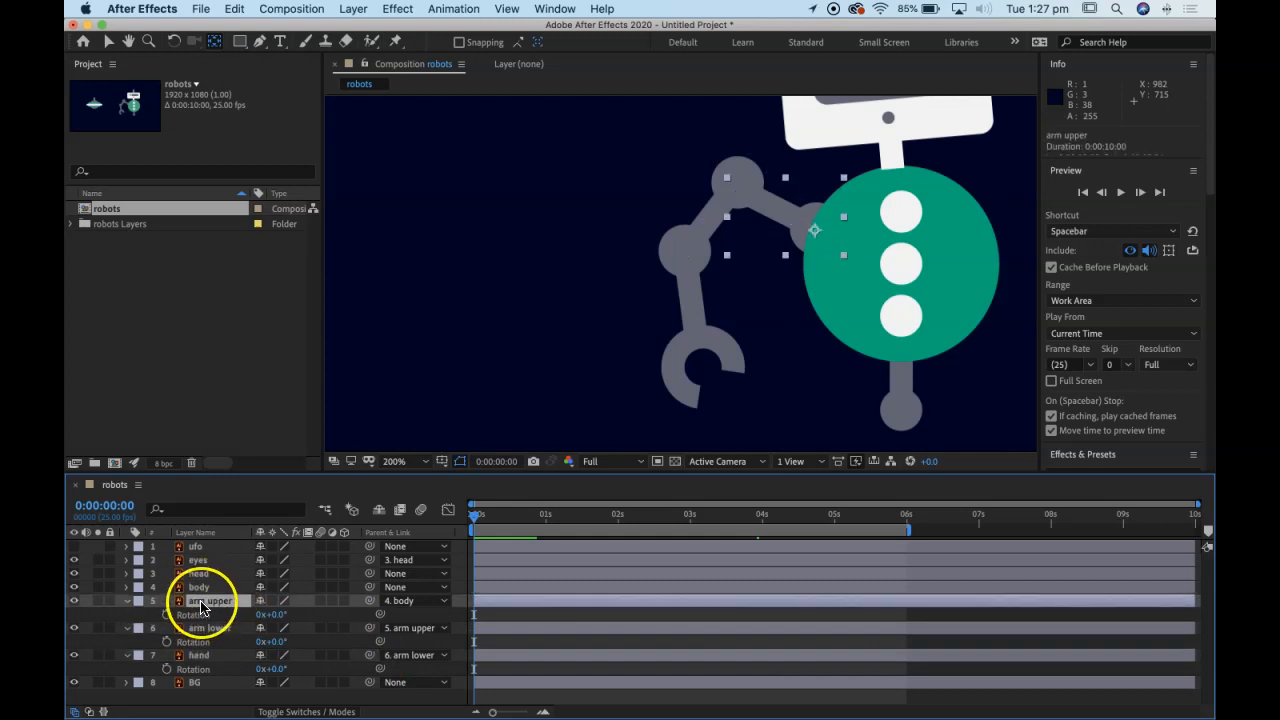
{"action": "left_click", "coordinate": [207, 588]}
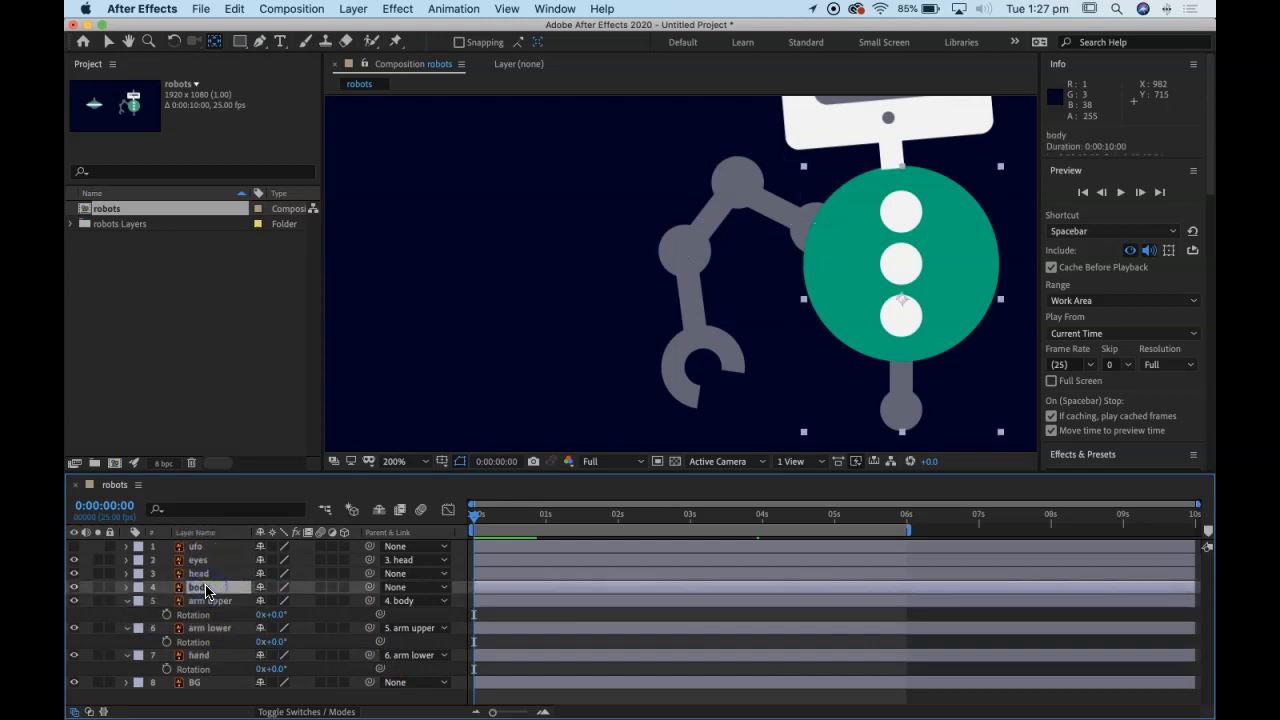
{"action": "key", "text": "p"}
{"action": "left_click_drag", "start_coordinate": [300, 603], "coordinate": [323, 585]}
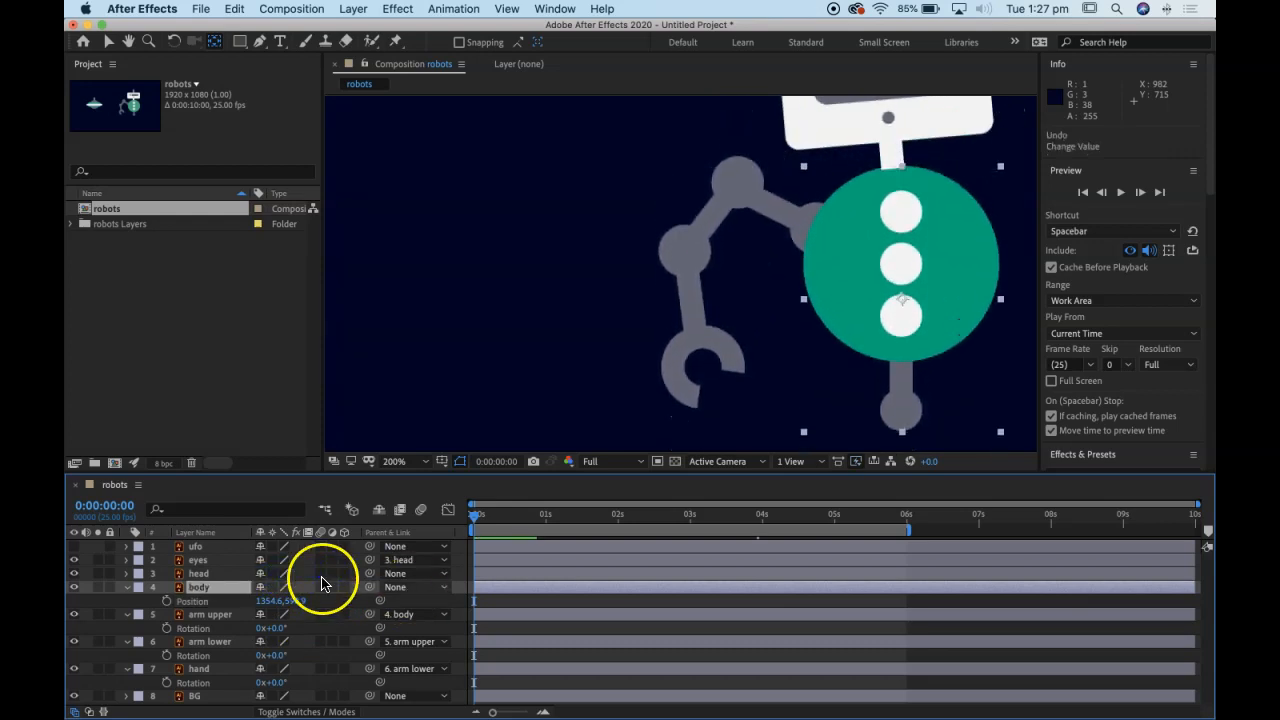
Step: Parent the head layer to the body, test moving the body, and undo the test move
{"action": "left_click", "coordinate": [222, 573]}
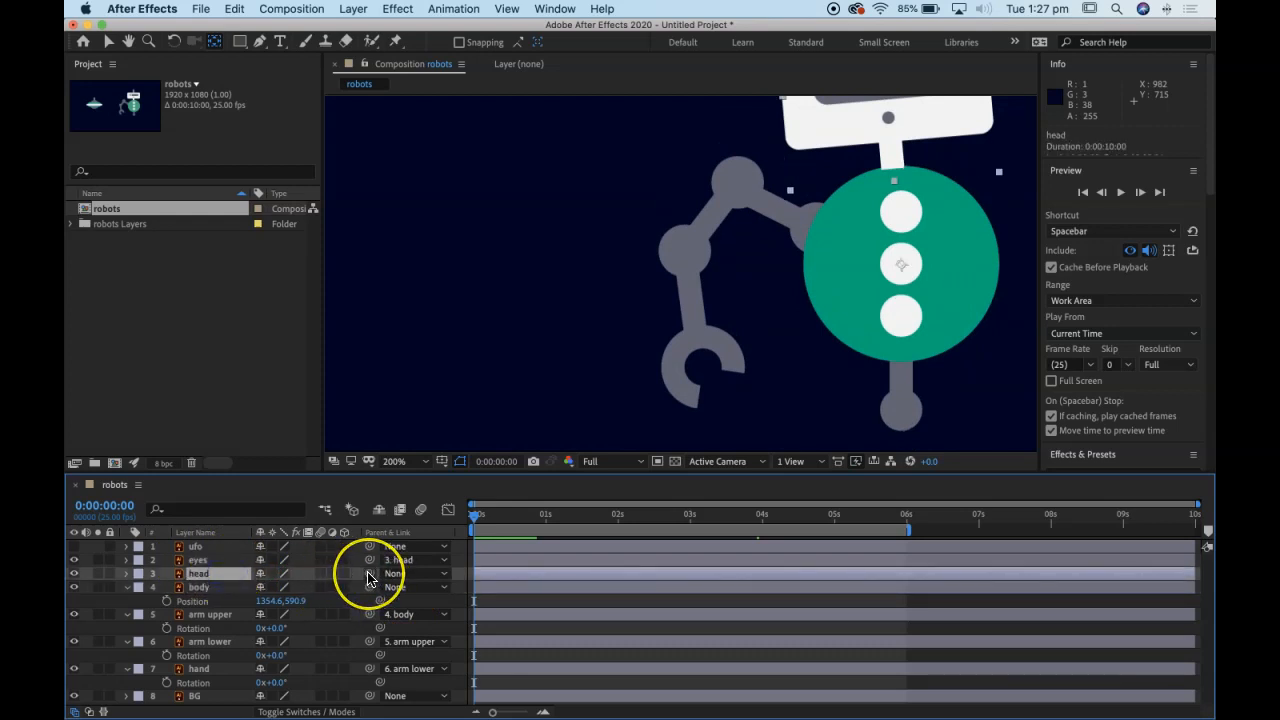
{"action": "left_click_drag", "start_coordinate": [368, 577], "coordinate": [331, 573]}
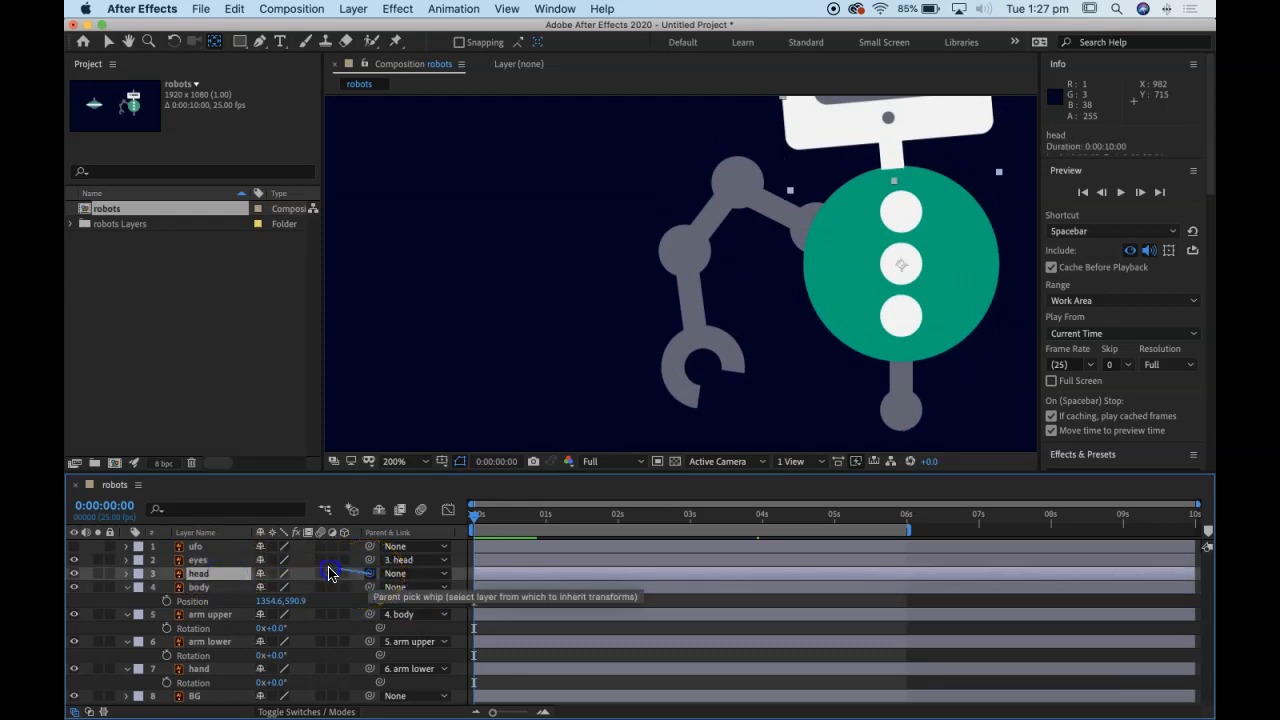
{"action": "left_click_drag", "start_coordinate": [215, 584], "coordinate": [349, 614]}
{"action": "key", "text": "super+z"}
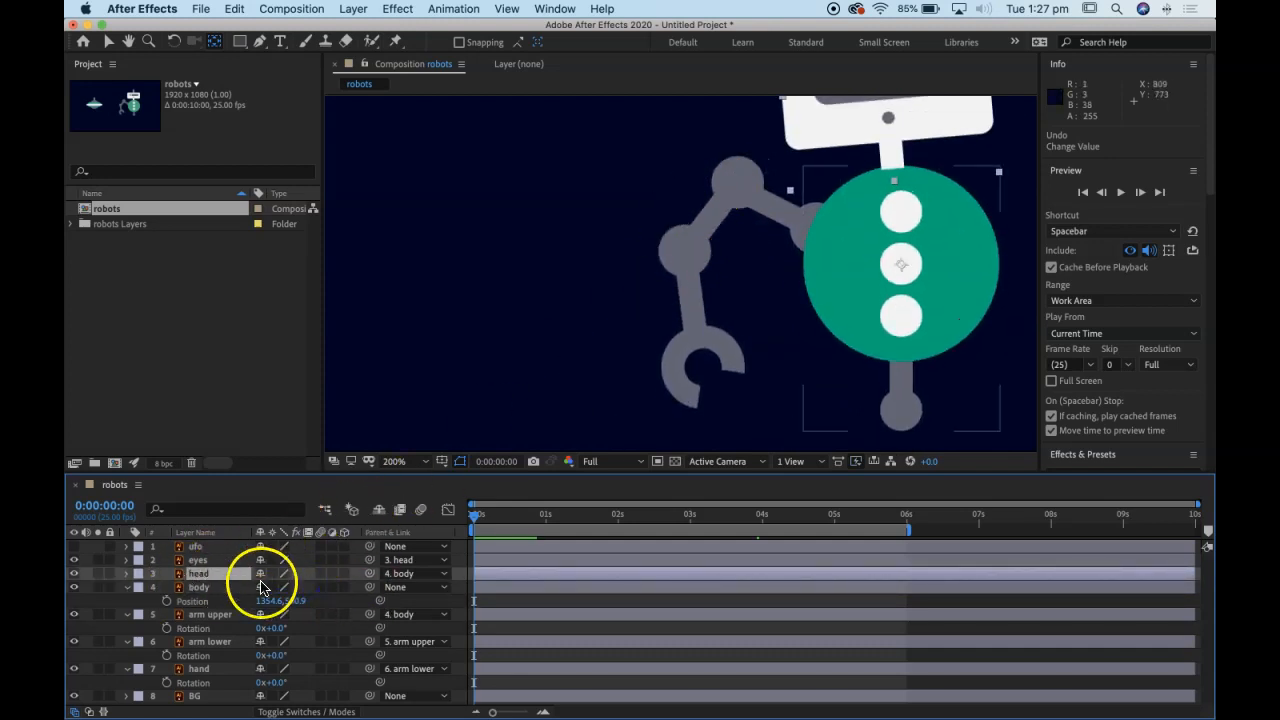
Step: Test and undo a swing of the upper arm, and keyframe its Rotation at 0° at 1 second and 17° at 2 seconds
{"action": "left_click", "coordinate": [204, 616]}
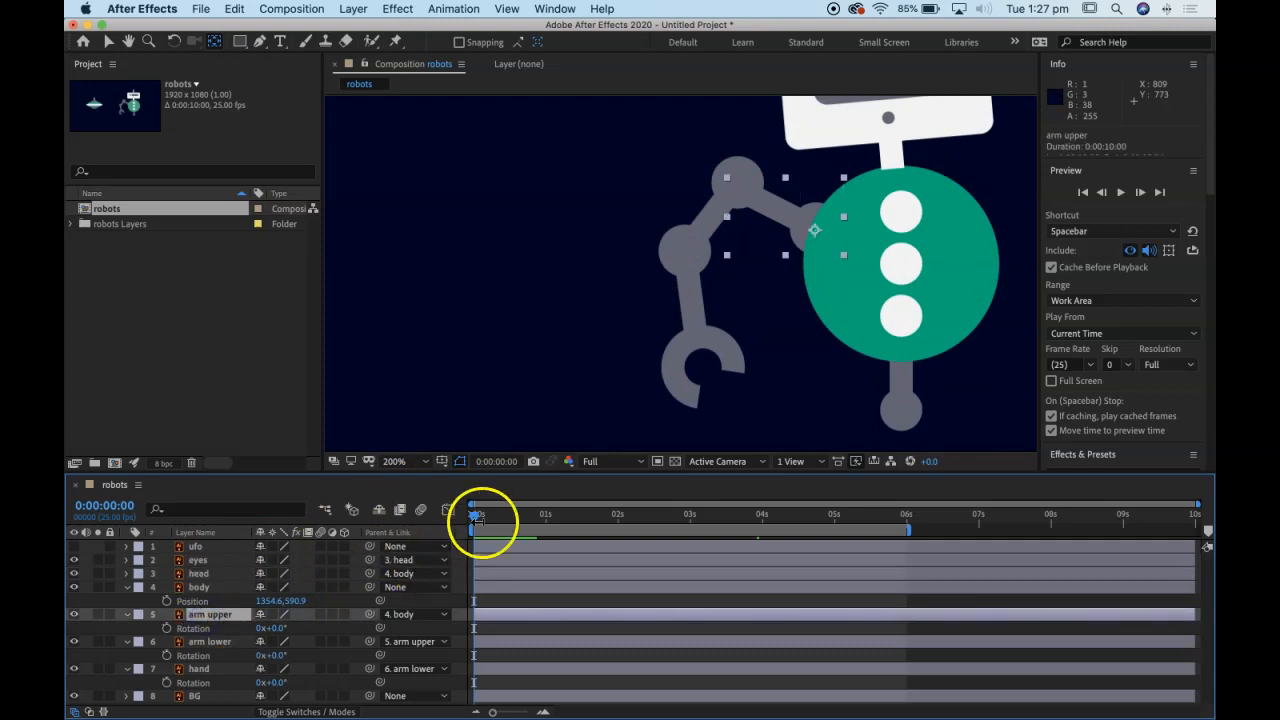
{"action": "left_click", "coordinate": [545, 540]}
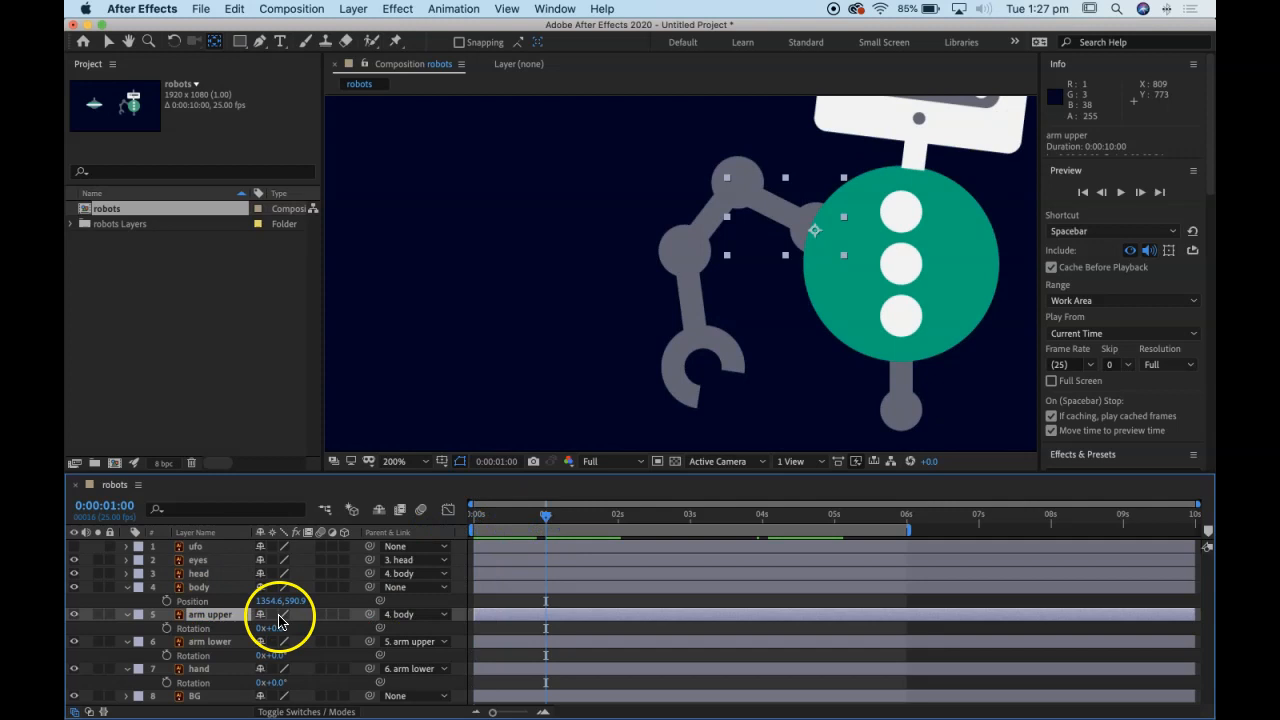
{"action": "left_click_drag", "start_coordinate": [279, 630], "coordinate": [294, 622]}
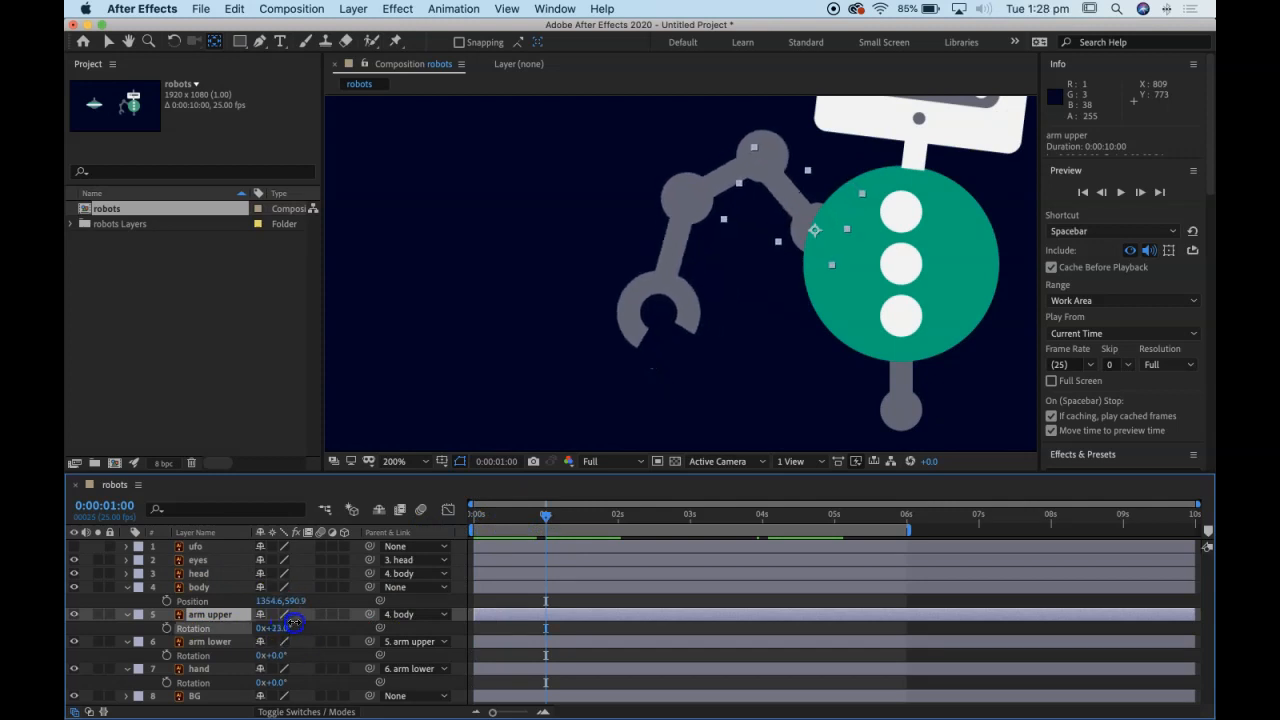
{"action": "key", "text": "super+z"}
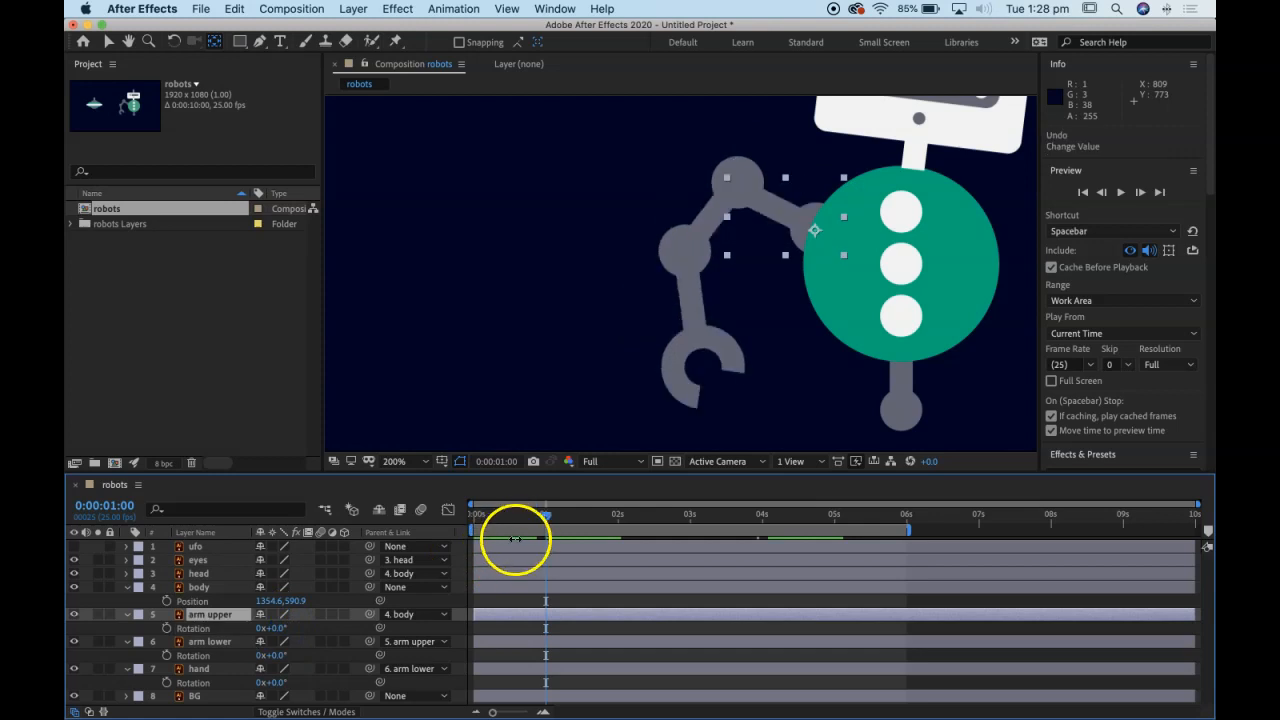
{"action": "left_click", "coordinate": [166, 628]}
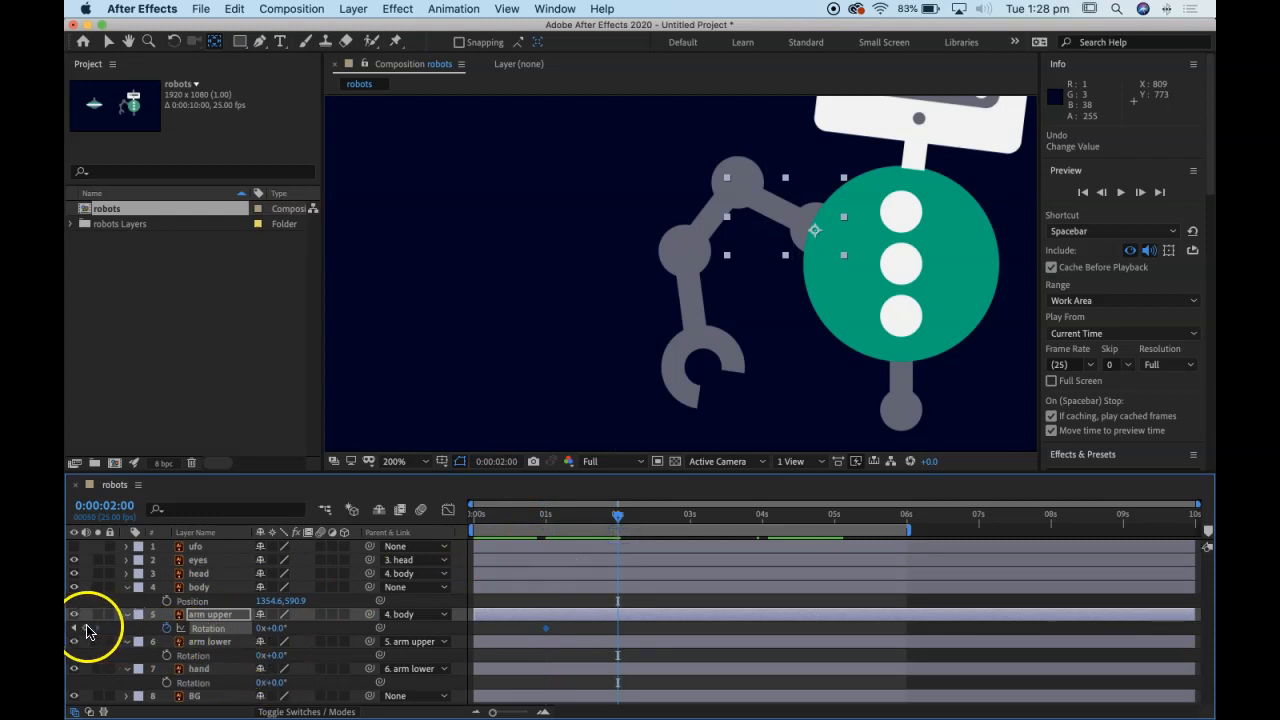
{"action": "left_click_drag", "start_coordinate": [282, 626], "coordinate": [299, 626]}
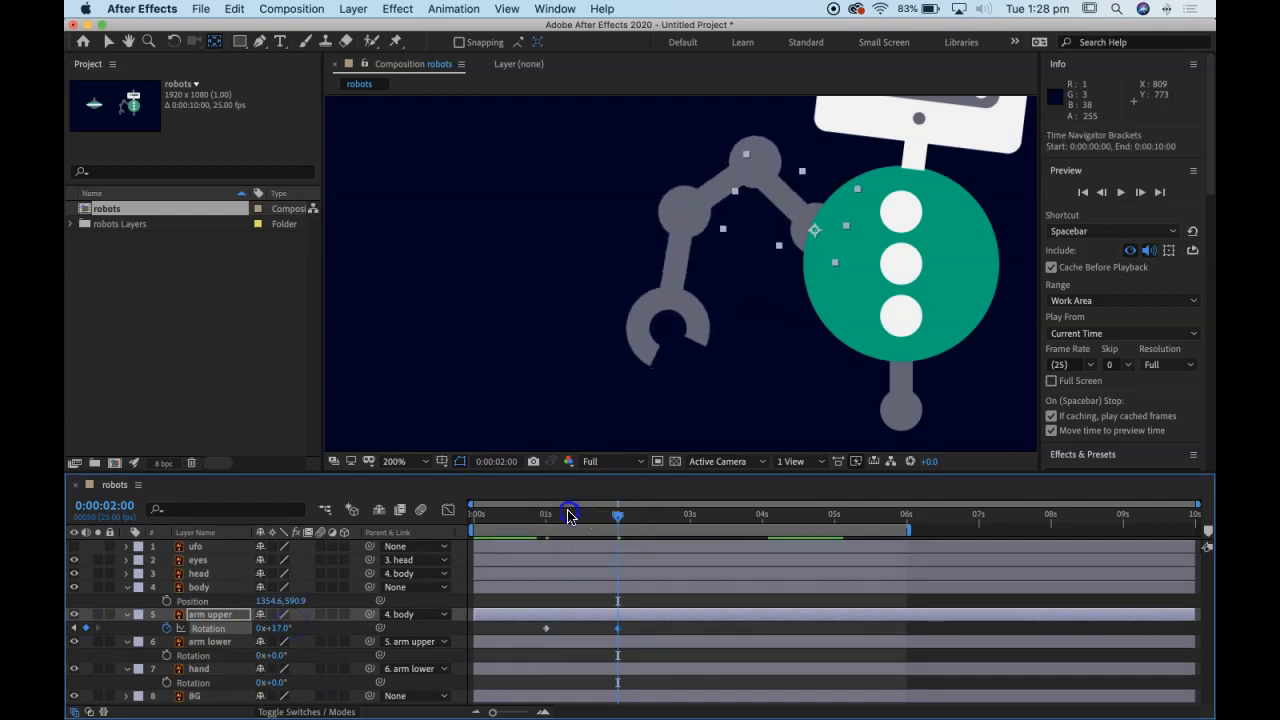
Step: Undo a test swing of the lower arm, and keyframe its Rotation from 0° at 1 second to a raised angle at 2 seconds
{"action": "left_click_drag", "start_coordinate": [593, 519], "coordinate": [546, 514]}
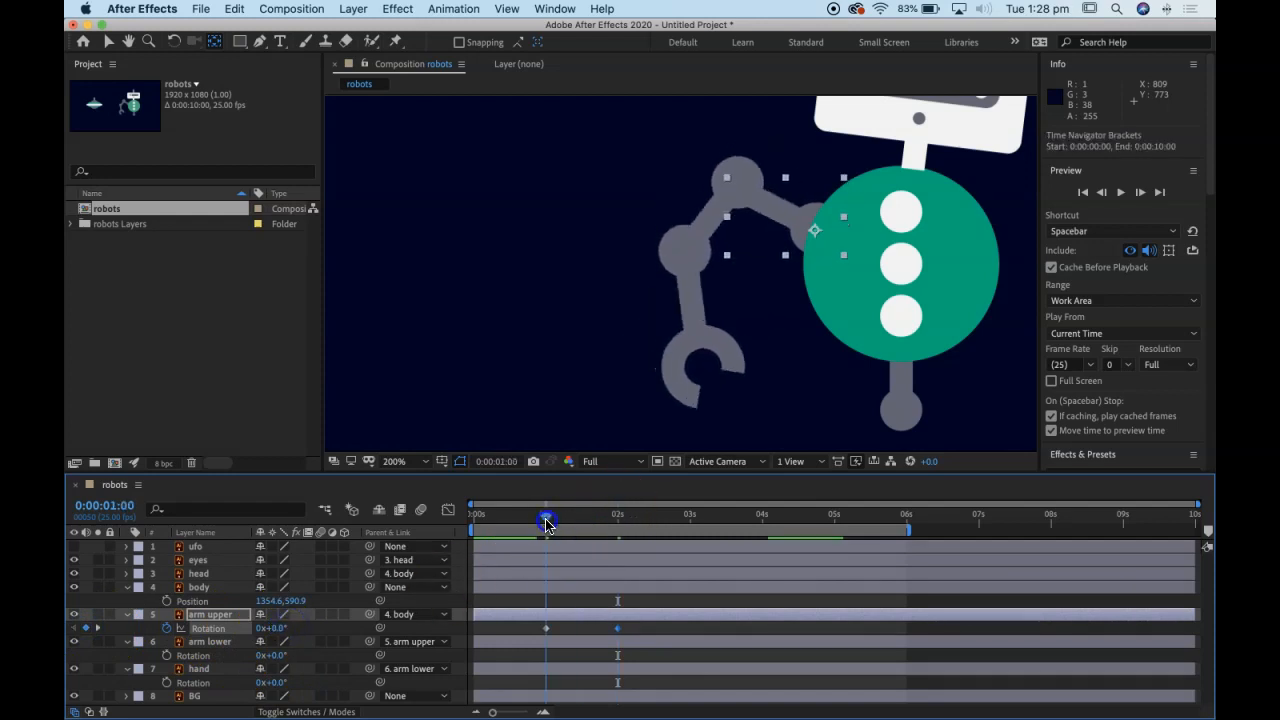
{"action": "left_click", "coordinate": [208, 642]}
{"action": "left_click_drag", "start_coordinate": [280, 665], "coordinate": [309, 665]}
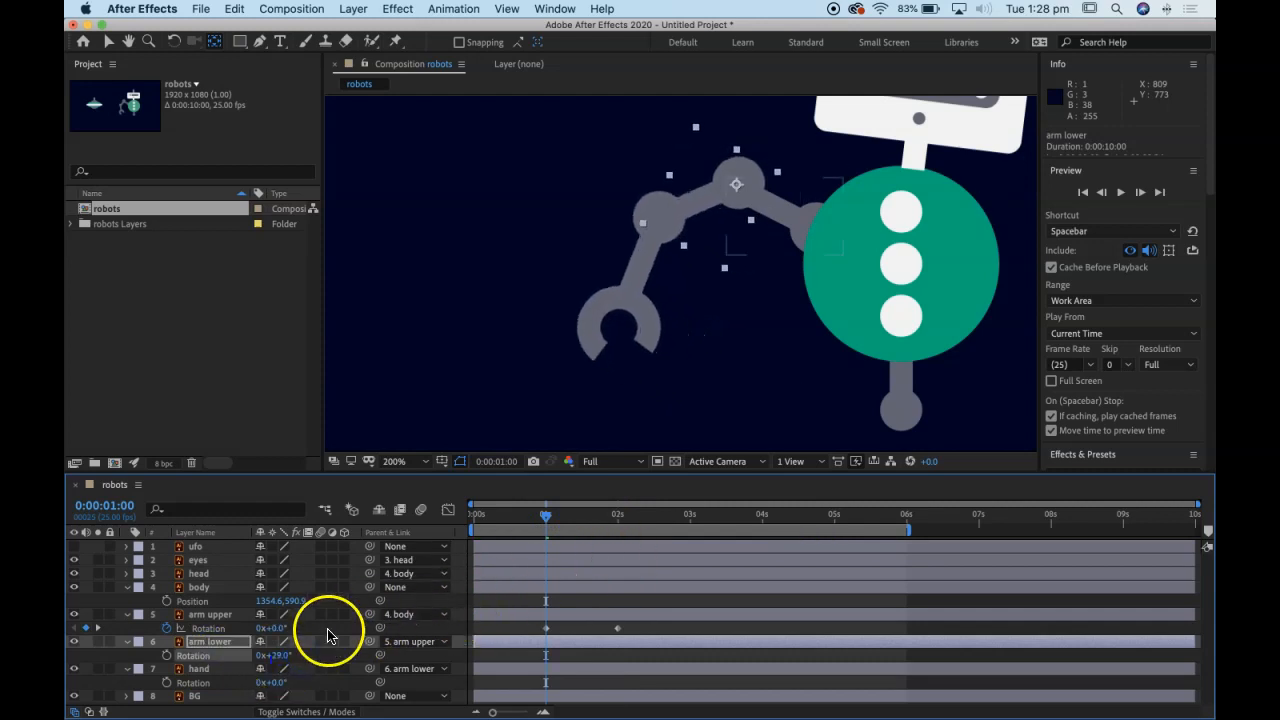
{"action": "key", "text": "ctrl+z"}
{"action": "left_click", "coordinate": [167, 655]}
{"action": "left_click_drag", "start_coordinate": [545, 516], "coordinate": [616, 521]}
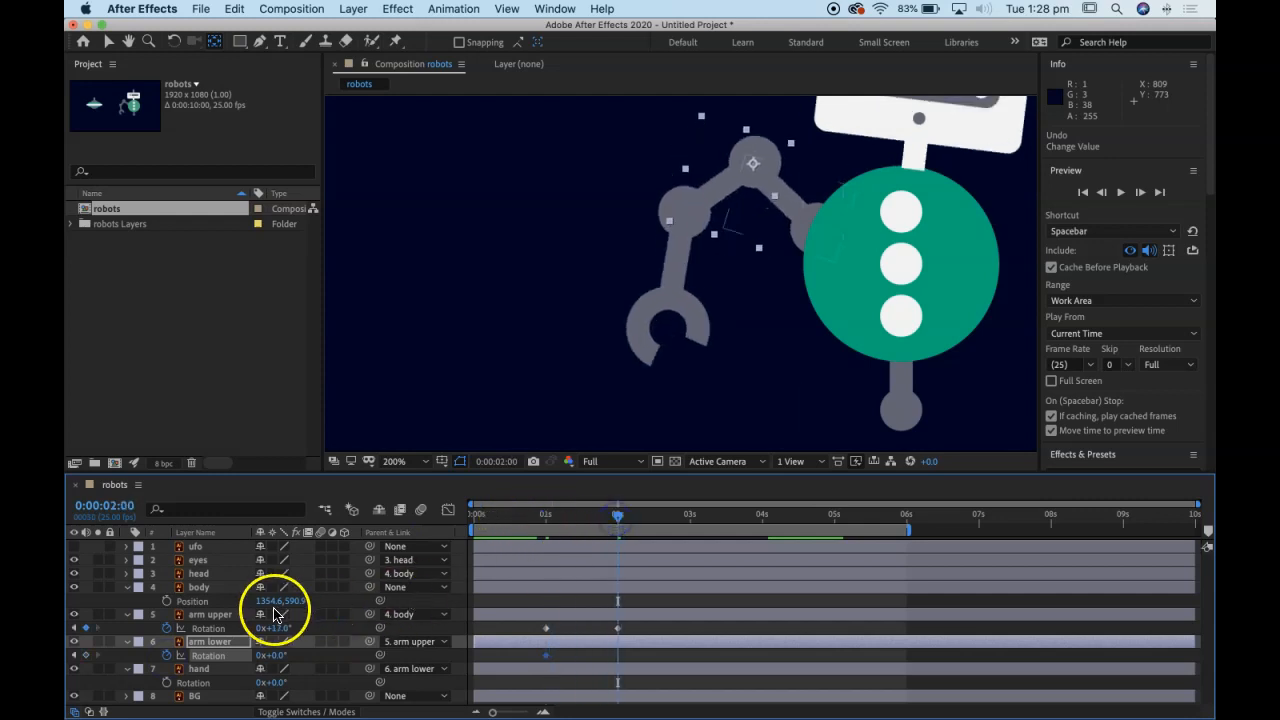
{"action": "left_click_drag", "start_coordinate": [277, 655], "coordinate": [295, 655]}
Step: Keyframe the hand's Rotation from 0° at 1 second to a larger angle at 2 seconds
{"action": "left_click_drag", "start_coordinate": [636, 508], "coordinate": [544, 520]}
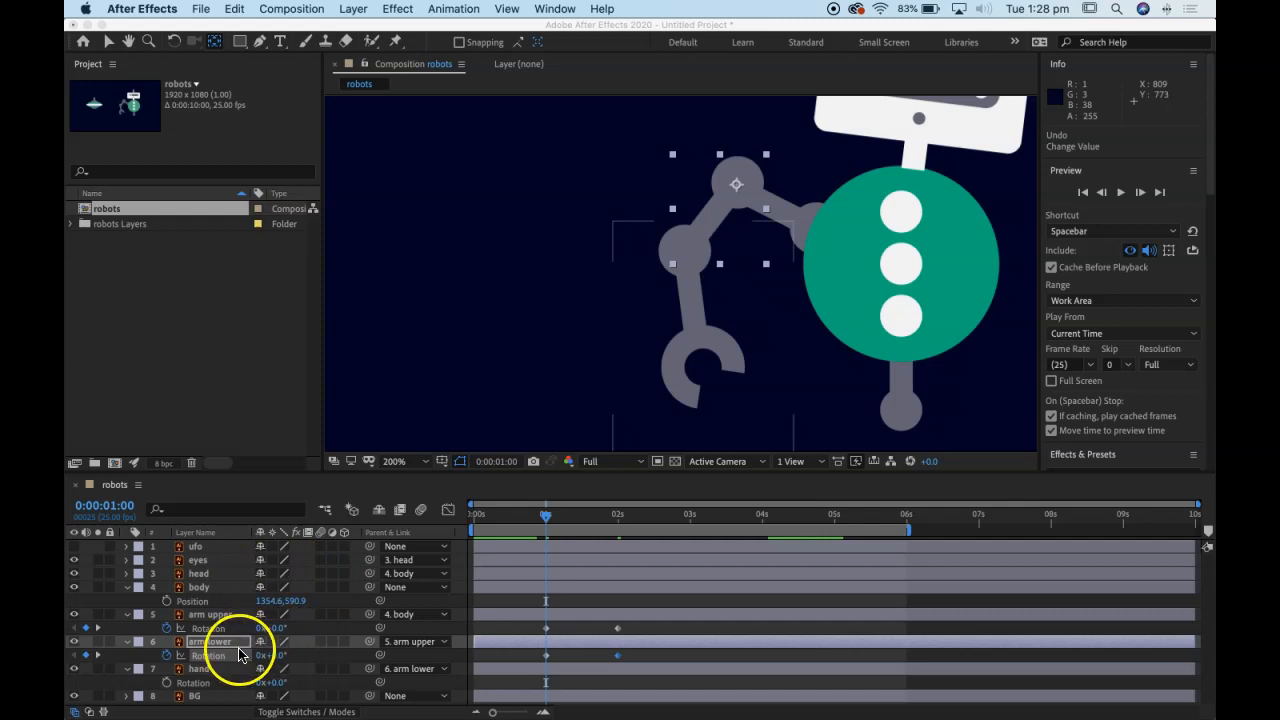
{"action": "left_click_drag", "start_coordinate": [333, 25], "coordinate": [375, 22]}
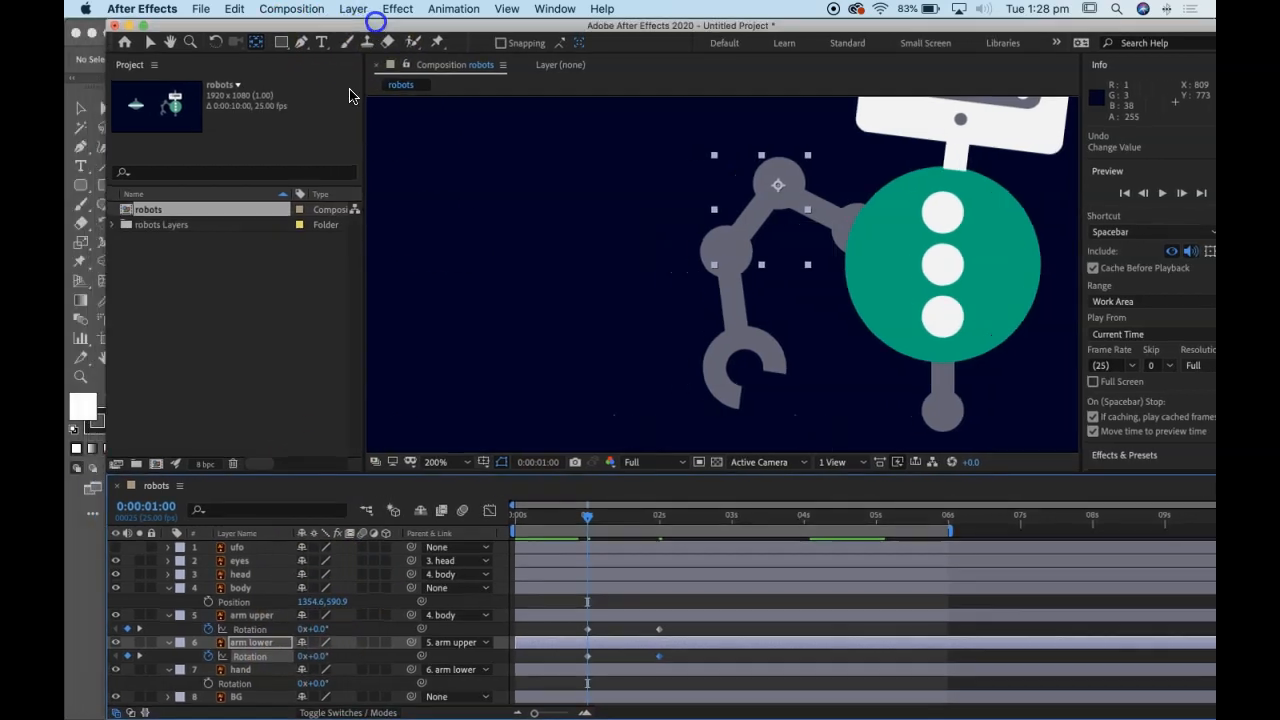
{"action": "left_click", "coordinate": [207, 684]}
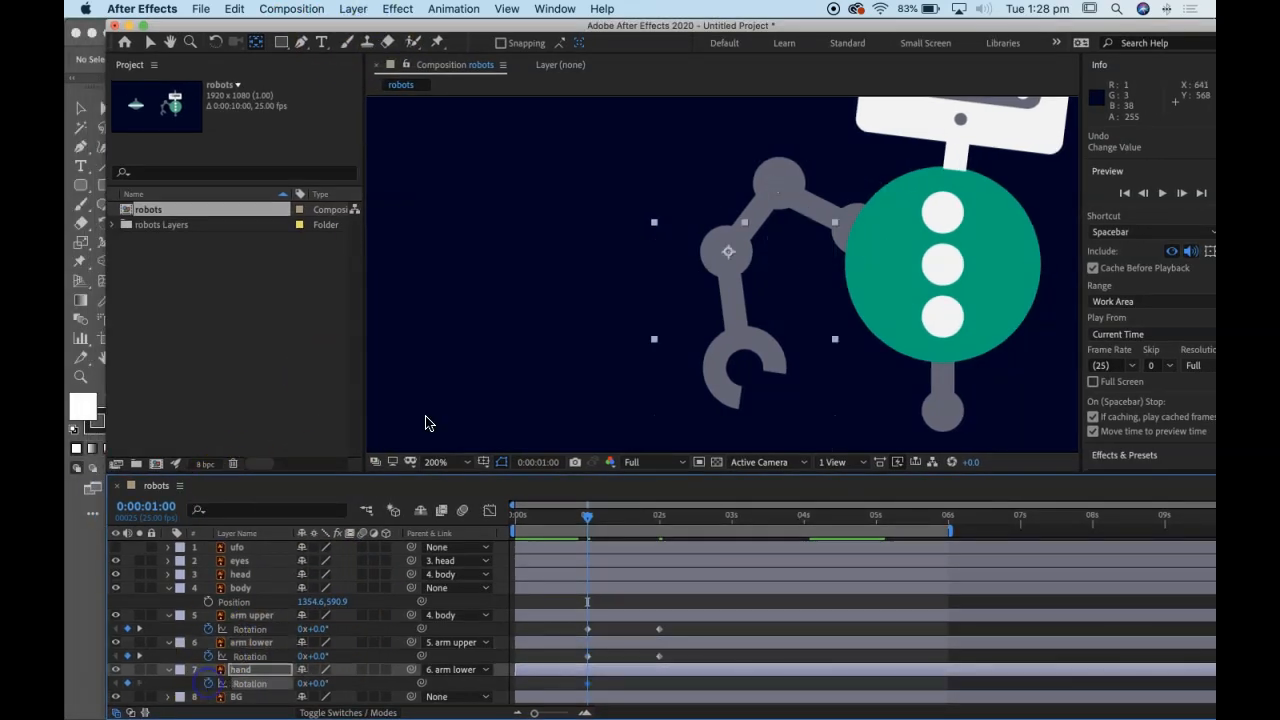
{"action": "left_click_drag", "start_coordinate": [573, 19], "coordinate": [532, 19]}
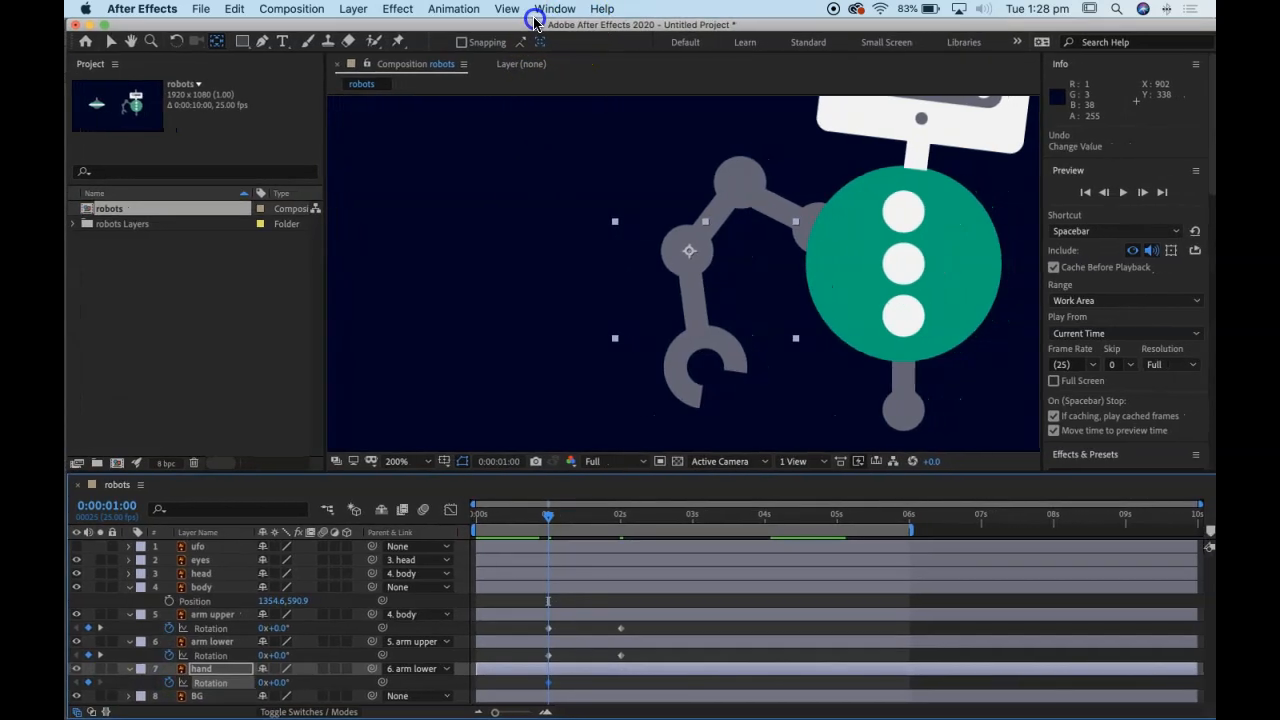
{"action": "left_click_drag", "start_coordinate": [549, 521], "coordinate": [622, 517]}
{"action": "left_click_drag", "start_coordinate": [277, 683], "coordinate": [291, 681]}
Step: Return to the start of the composition and collapse the properties of the body, upper arm, lower arm and hand layers
{"action": "left_click_drag", "start_coordinate": [620, 516], "coordinate": [457, 478]}
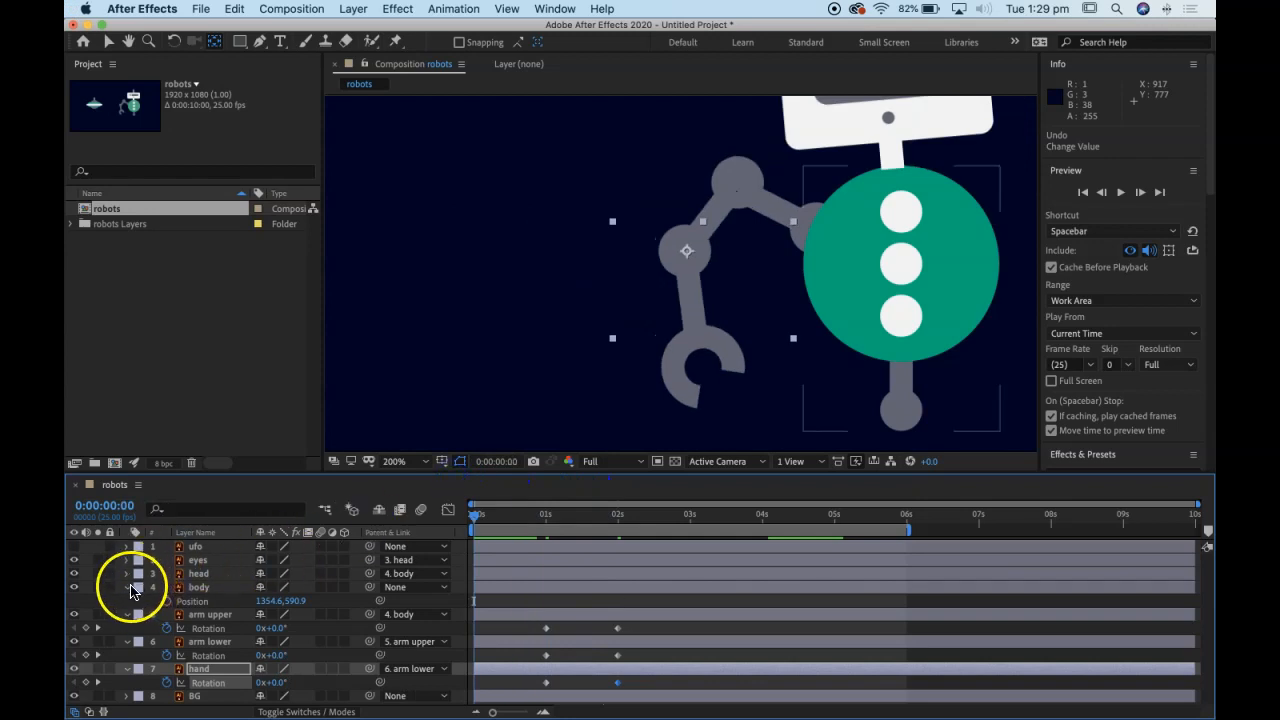
{"action": "left_click", "coordinate": [128, 588]}
{"action": "left_click", "coordinate": [130, 601]}
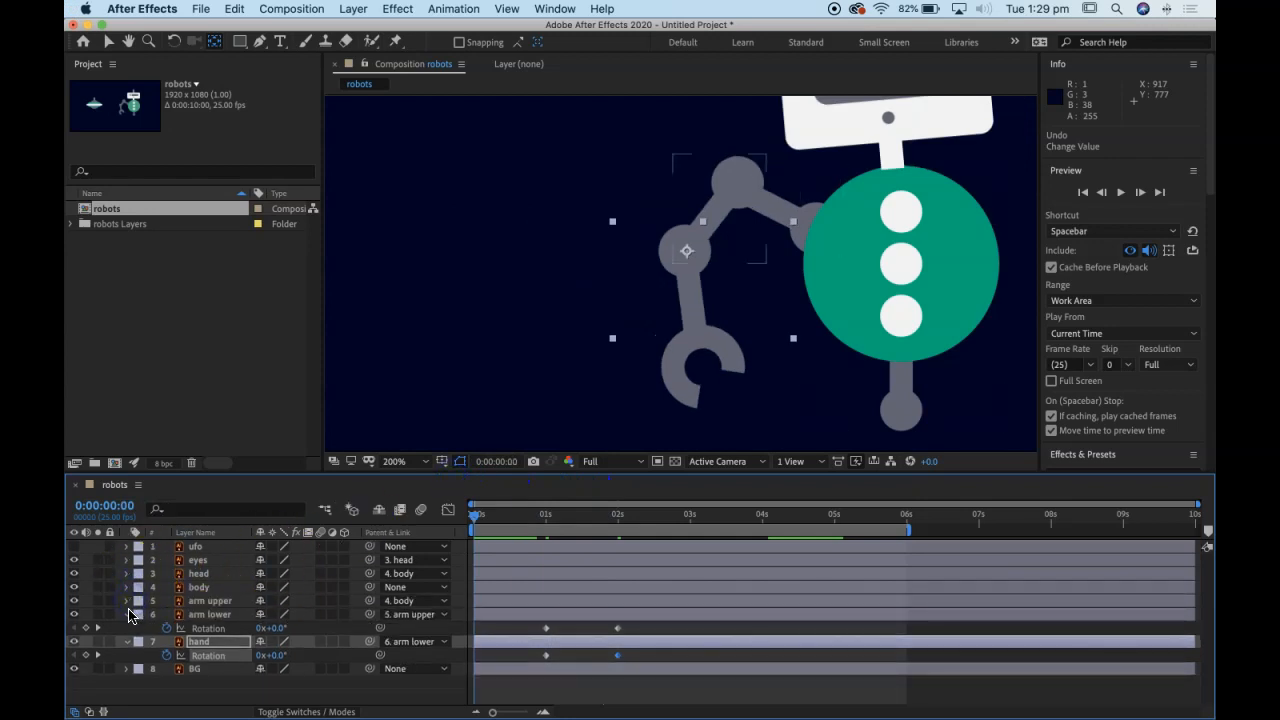
{"action": "left_click", "coordinate": [130, 614]}
{"action": "left_click", "coordinate": [130, 628]}
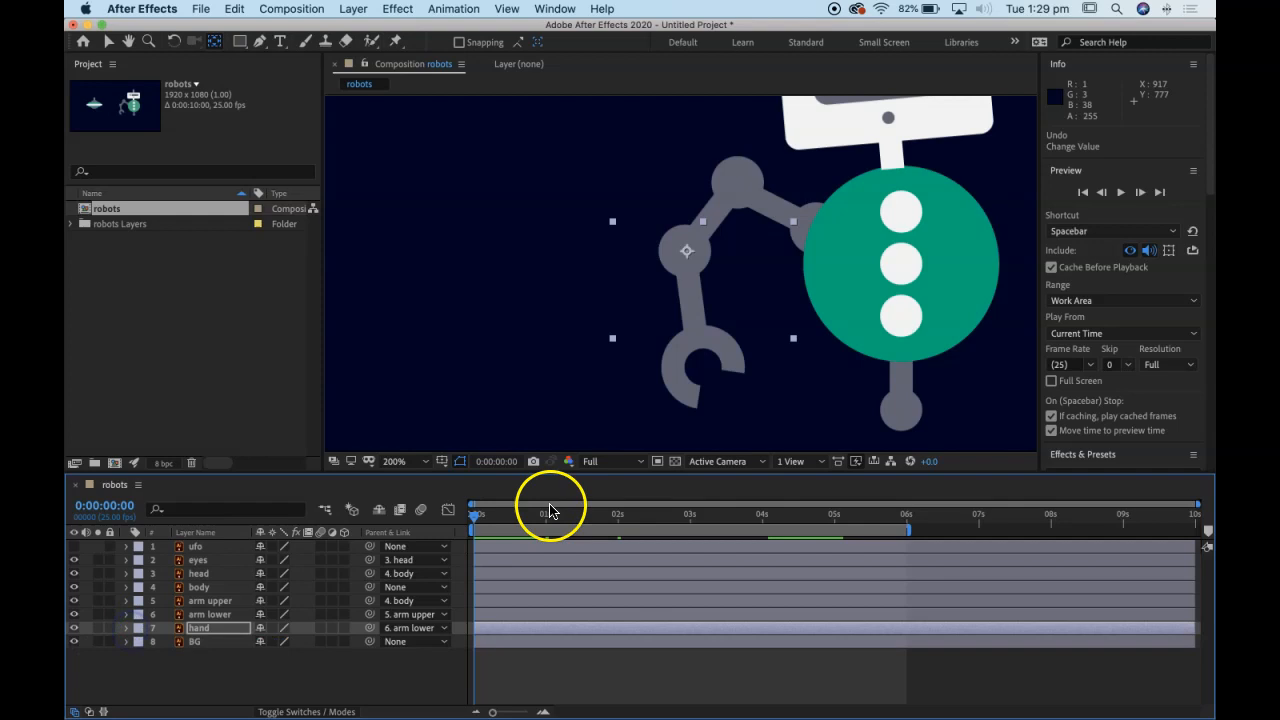
{"action": "left_click_drag", "start_coordinate": [497, 520], "coordinate": [511, 517]}
{"action": "key", "text": "super+z"}
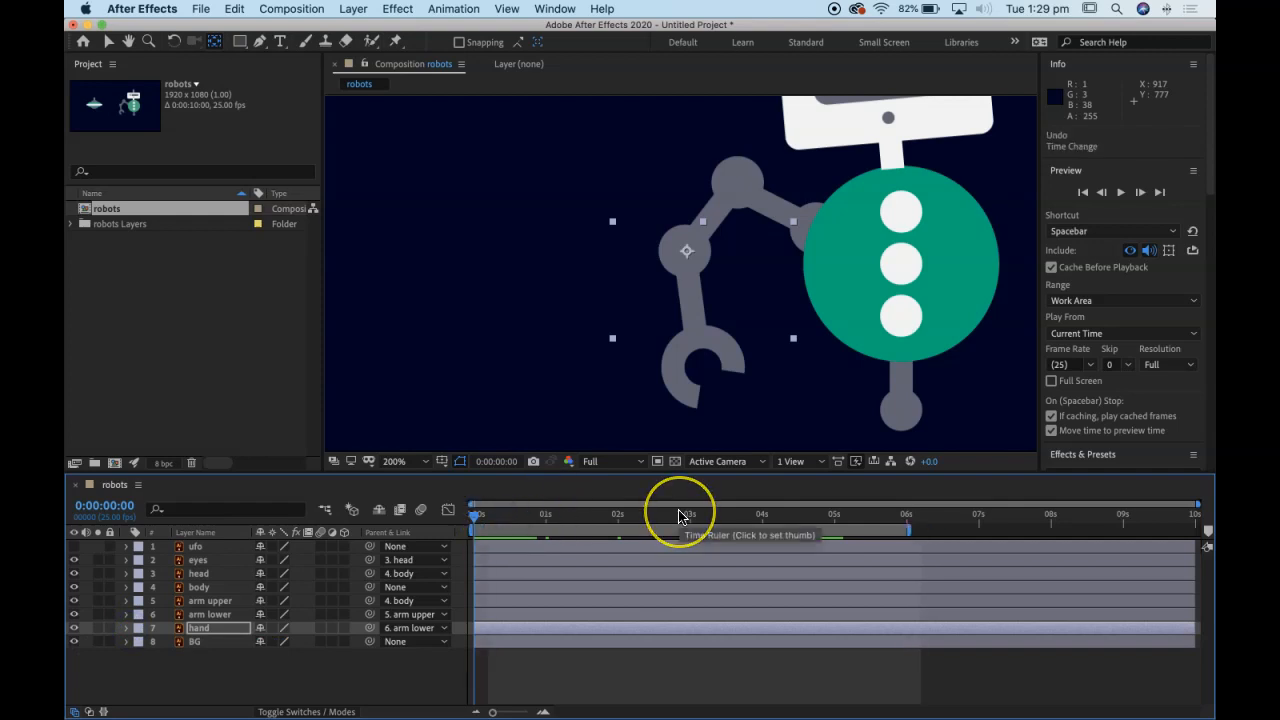
Step: Make the ufo layer visible and set its Scale to 50%
{"action": "key", "text": "comma"}
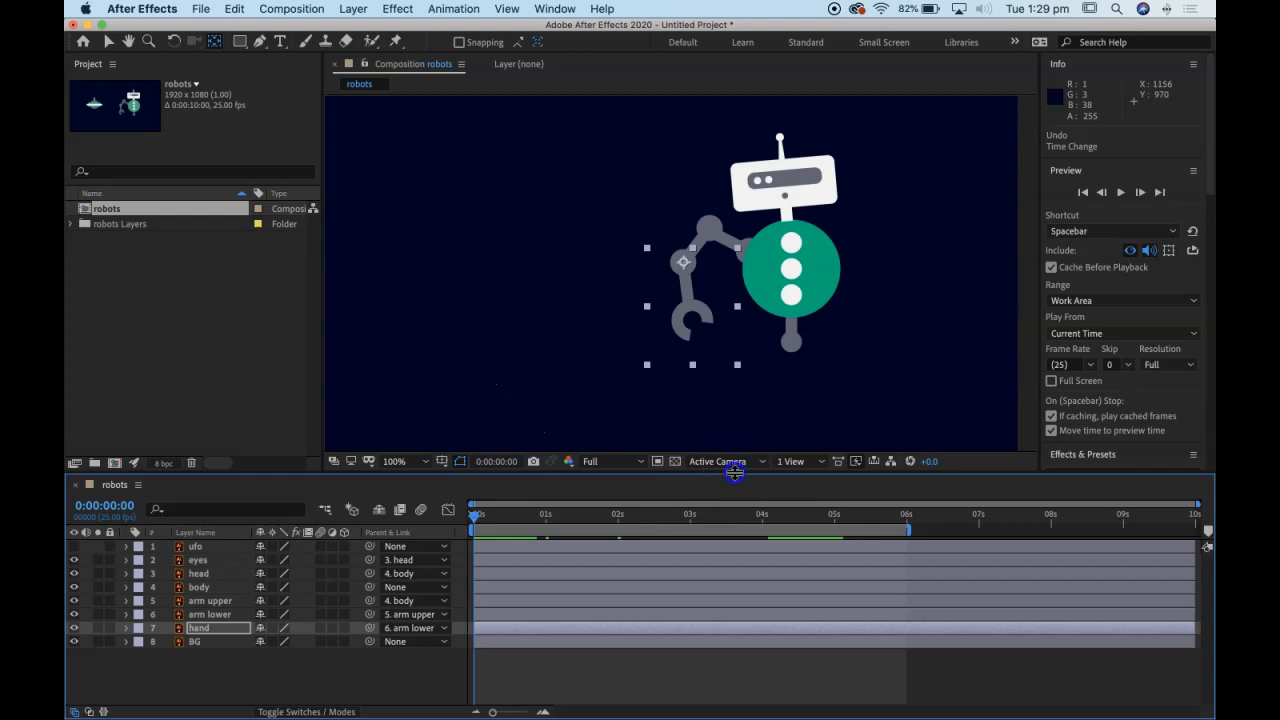
{"action": "left_click_drag", "start_coordinate": [735, 473], "coordinate": [735, 487]}
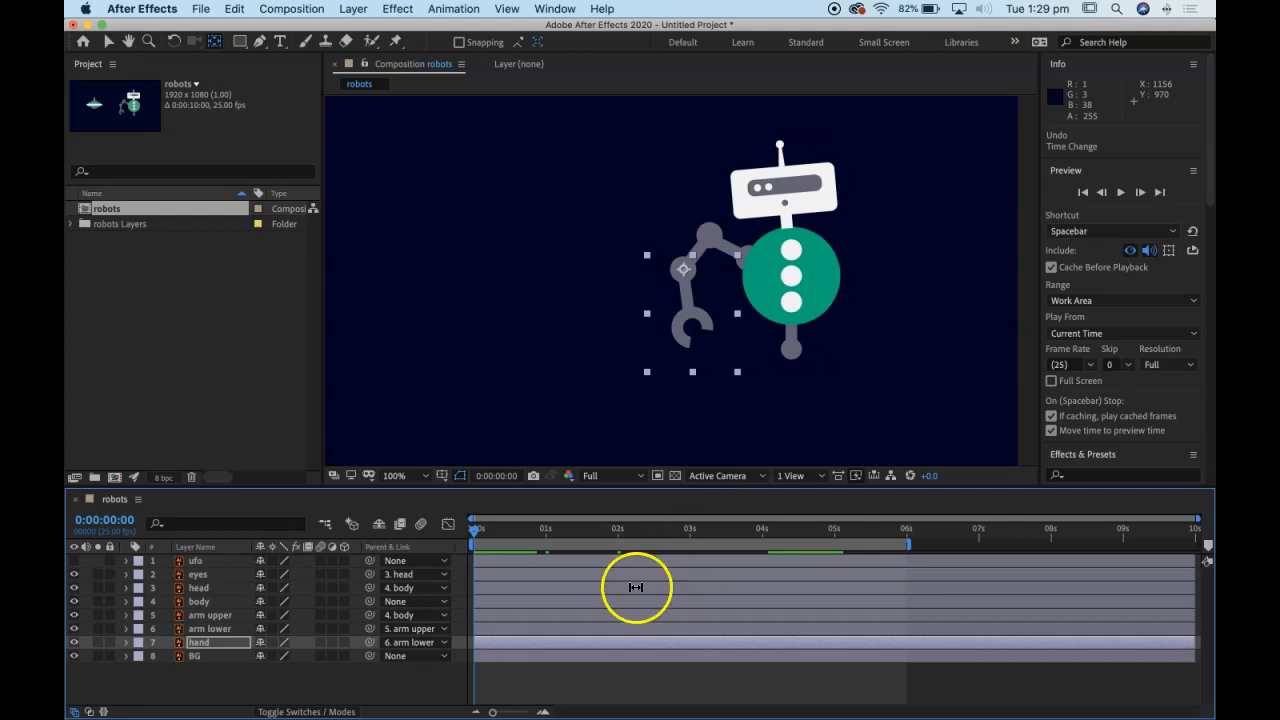
{"action": "left_click", "coordinate": [208, 562]}
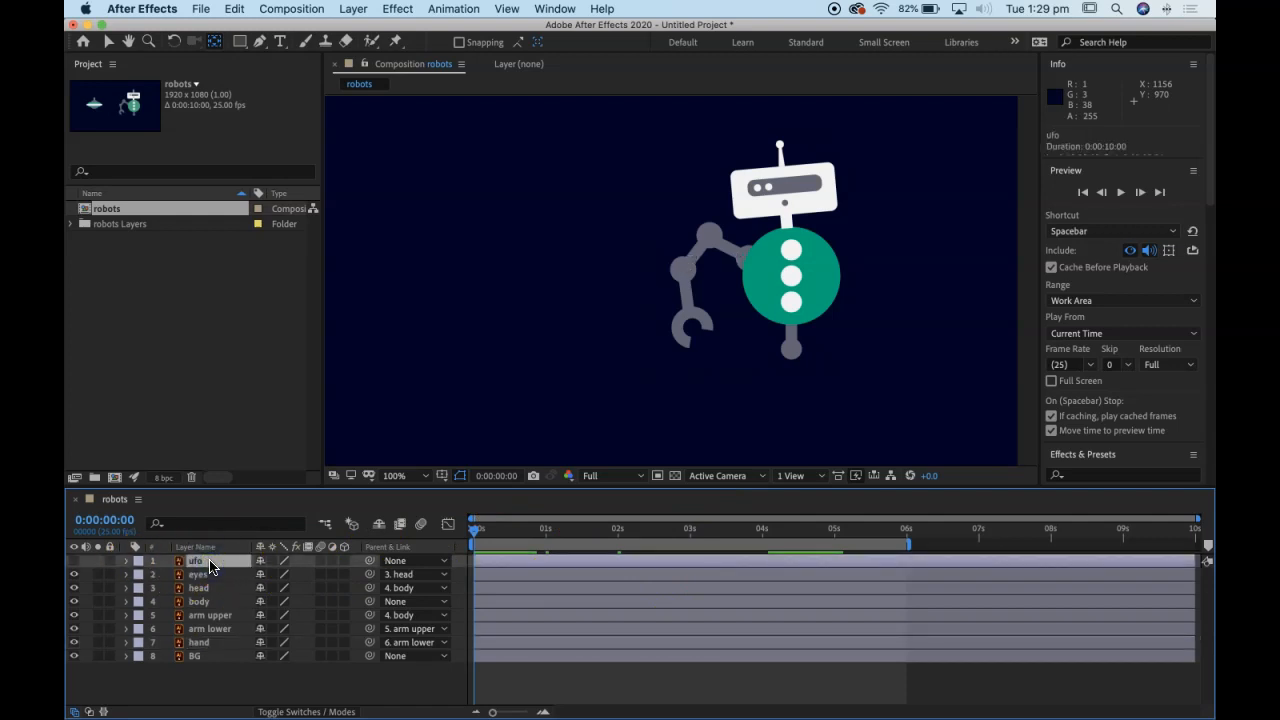
{"action": "left_click", "coordinate": [123, 577]}
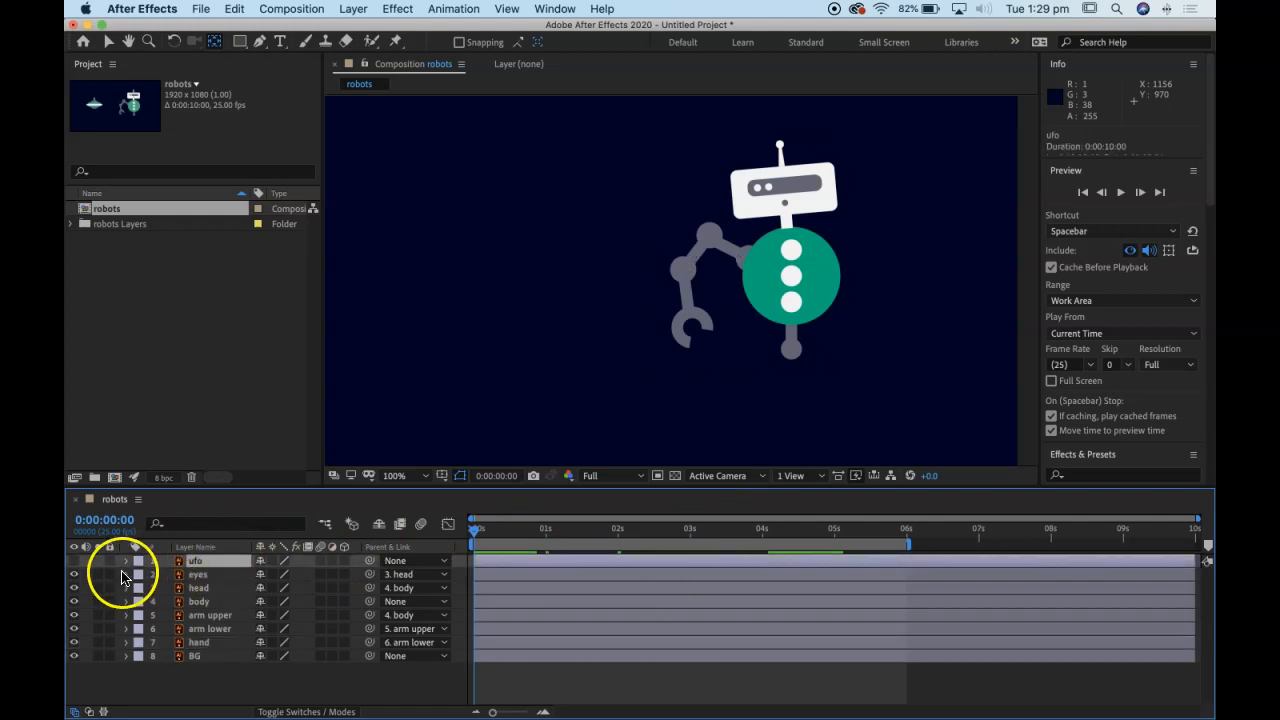
{"action": "left_click", "coordinate": [74, 561]}
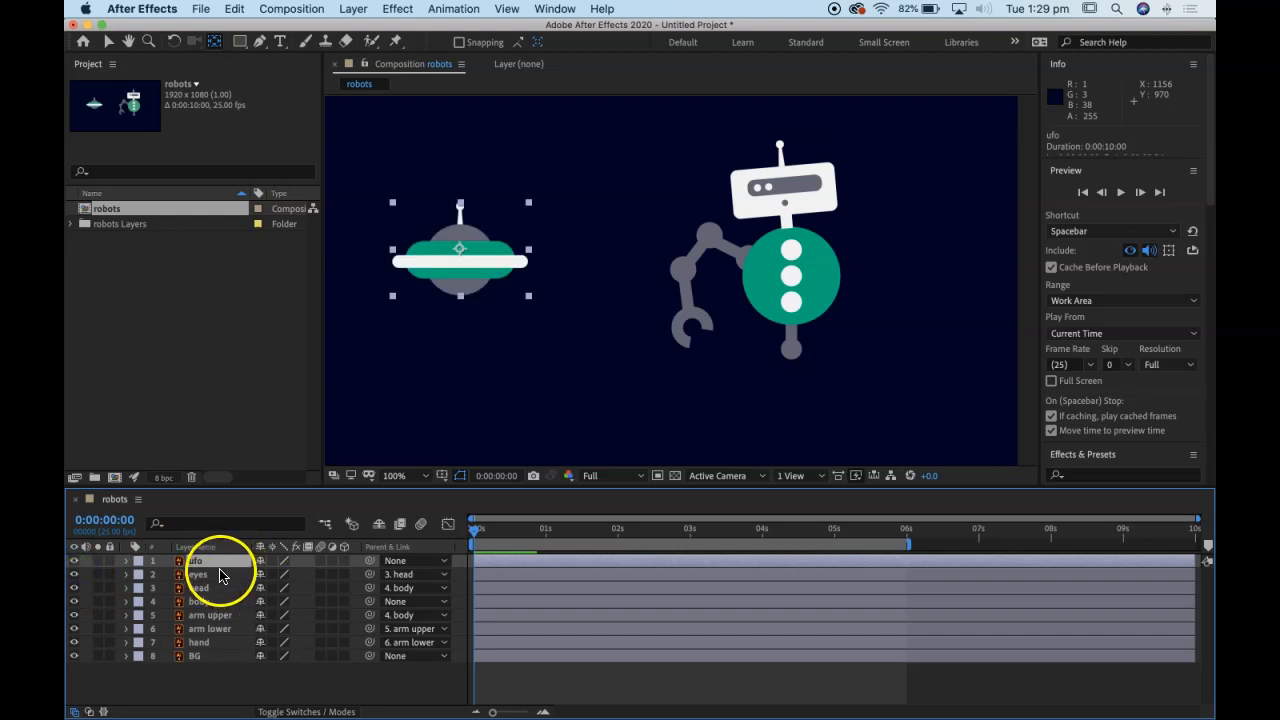
{"action": "key", "text": "s"}
{"action": "left_click_drag", "start_coordinate": [300, 571], "coordinate": [262, 577]}
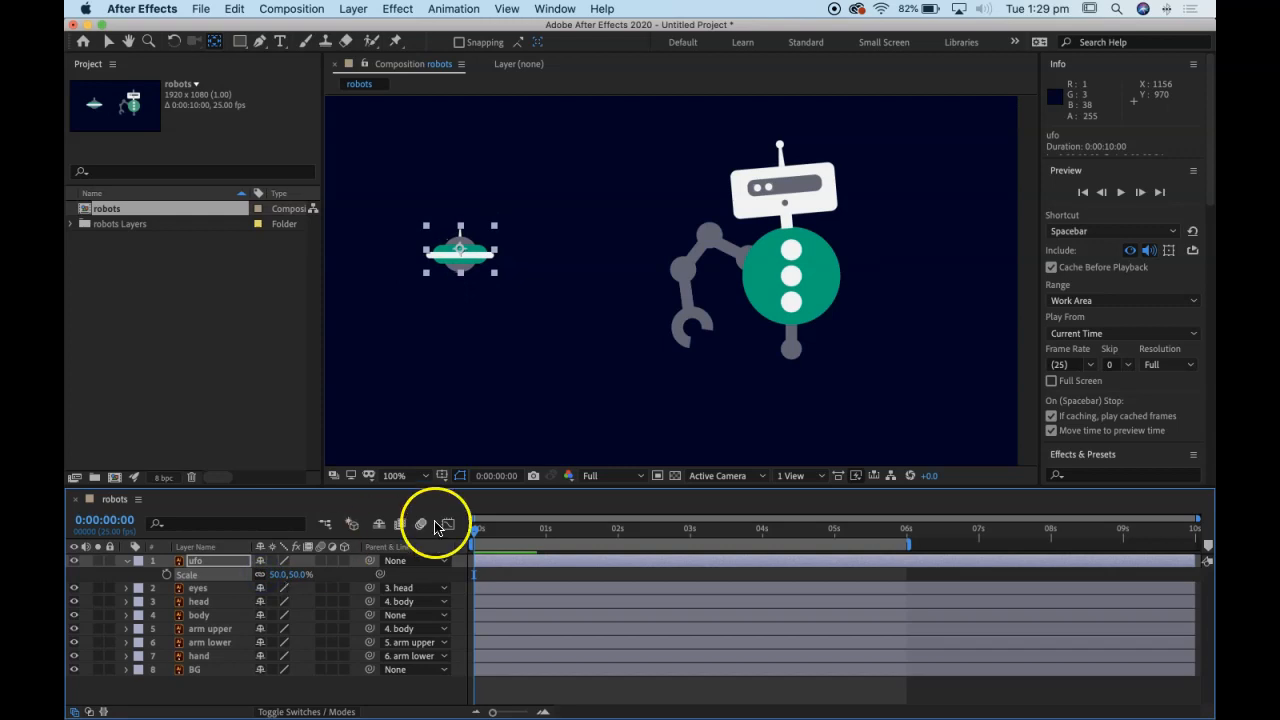
Step: Keyframe the ufo layer's Opacity from nearly 0% at the composition start to 100% at frame 10, and preview the fade-in
{"action": "mouse_move", "coordinate": [478, 530]}
{"action": "left_mouse_down"}
{"action": "mouse_move", "coordinate": [545, 530]}
{"action": "mouse_move", "coordinate": [474, 530]}
{"action": "left_mouse_up"}
{"action": "mouse_move", "coordinate": [486, 533]}
{"action": "left_mouse_down"}
{"action": "mouse_move", "coordinate": [508, 532]}
{"action": "mouse_move", "coordinate": [493, 554]}
{"action": "left_mouse_up"}
{"action": "left_click", "coordinate": [166, 574]}
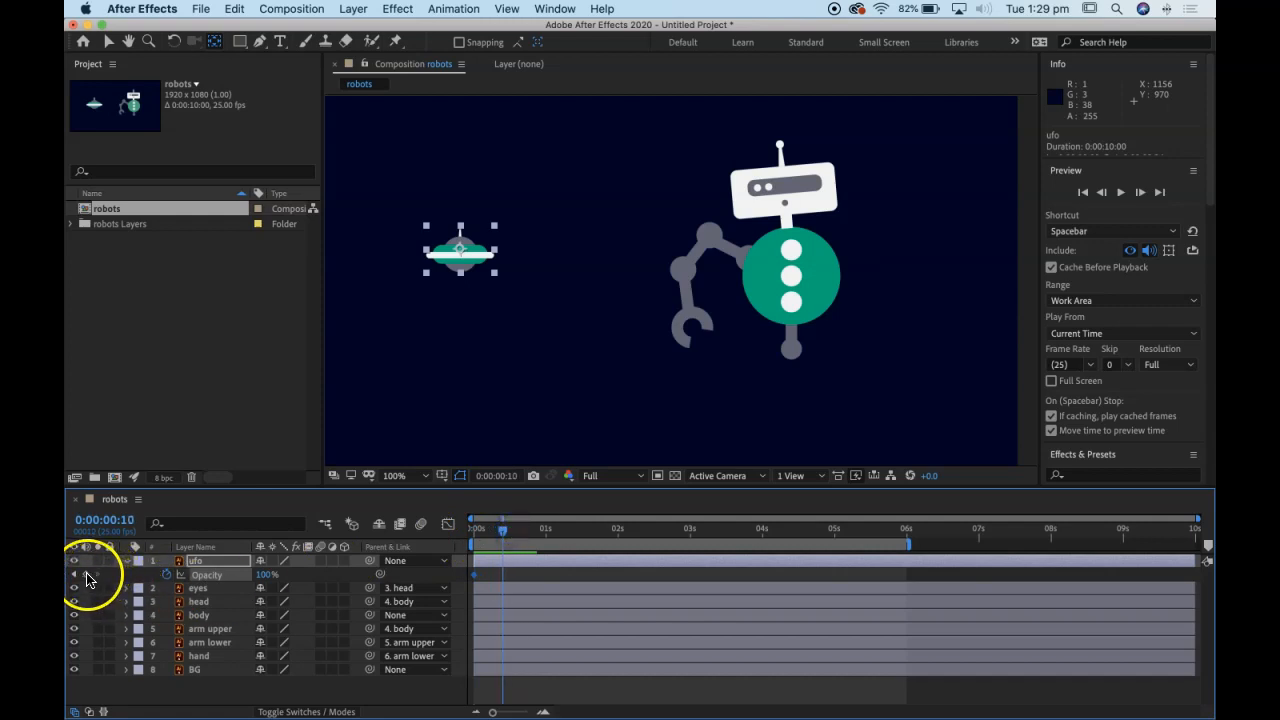
{"action": "left_click", "coordinate": [263, 575]}
{"action": "left_click_drag", "start_coordinate": [267, 575], "coordinate": [150, 577]}
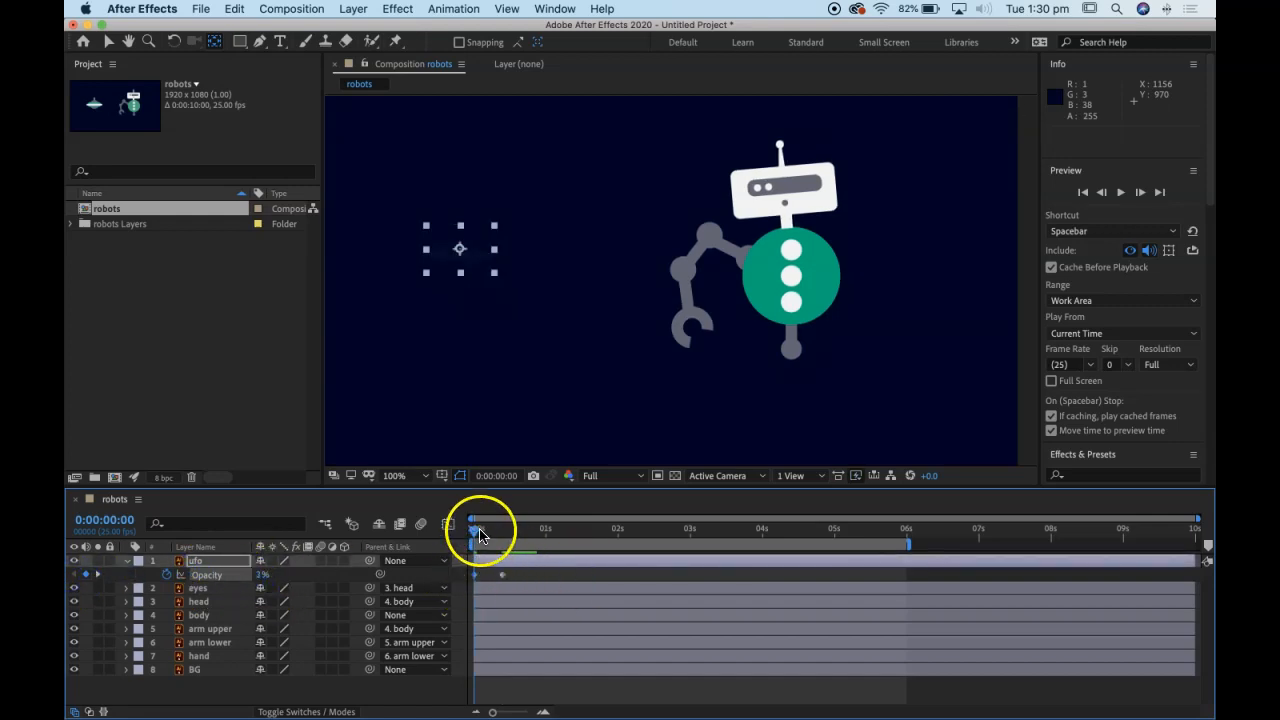
{"action": "mouse_move", "coordinate": [481, 533]}
{"action": "left_mouse_down"}
{"action": "mouse_move", "coordinate": [503, 533]}
{"action": "mouse_move", "coordinate": [479, 533]}
{"action": "left_mouse_up"}
{"action": "key", "text": "space"}
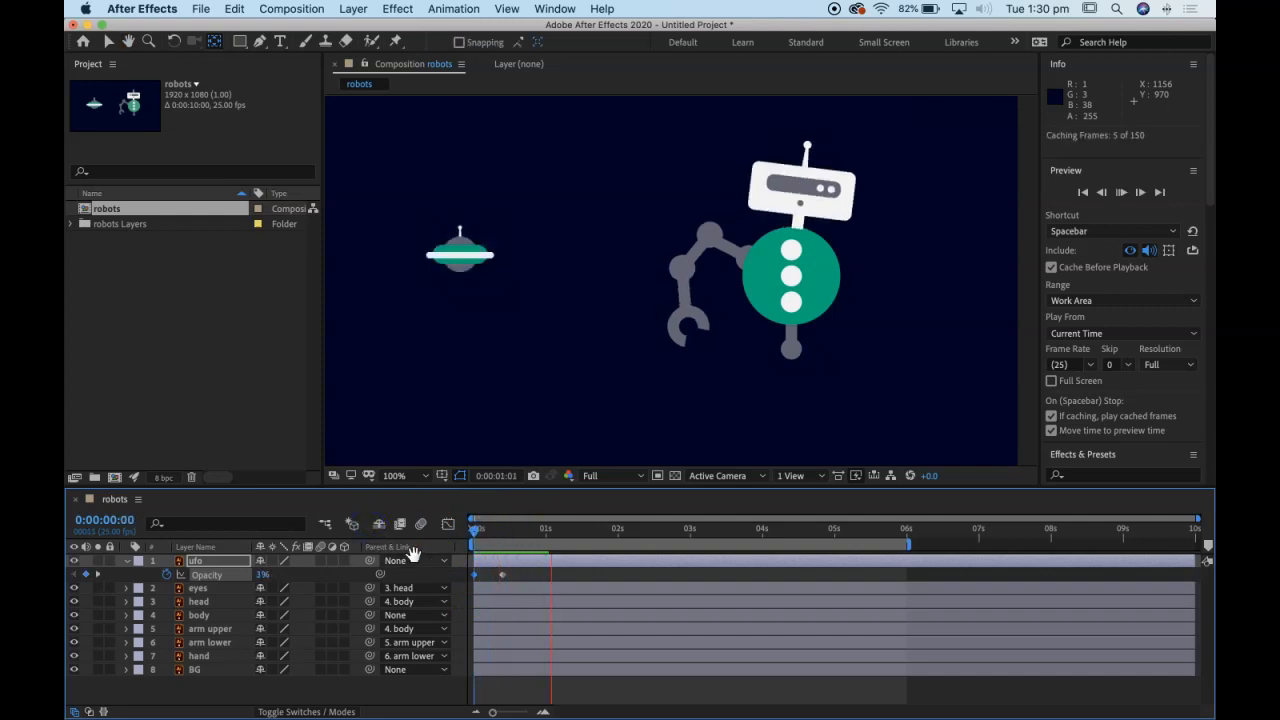
Step: Collapse the ufo layer's properties and duplicate the layer five times
{"action": "left_click", "coordinate": [126, 560]}
{"action": "left_click", "coordinate": [207, 565]}
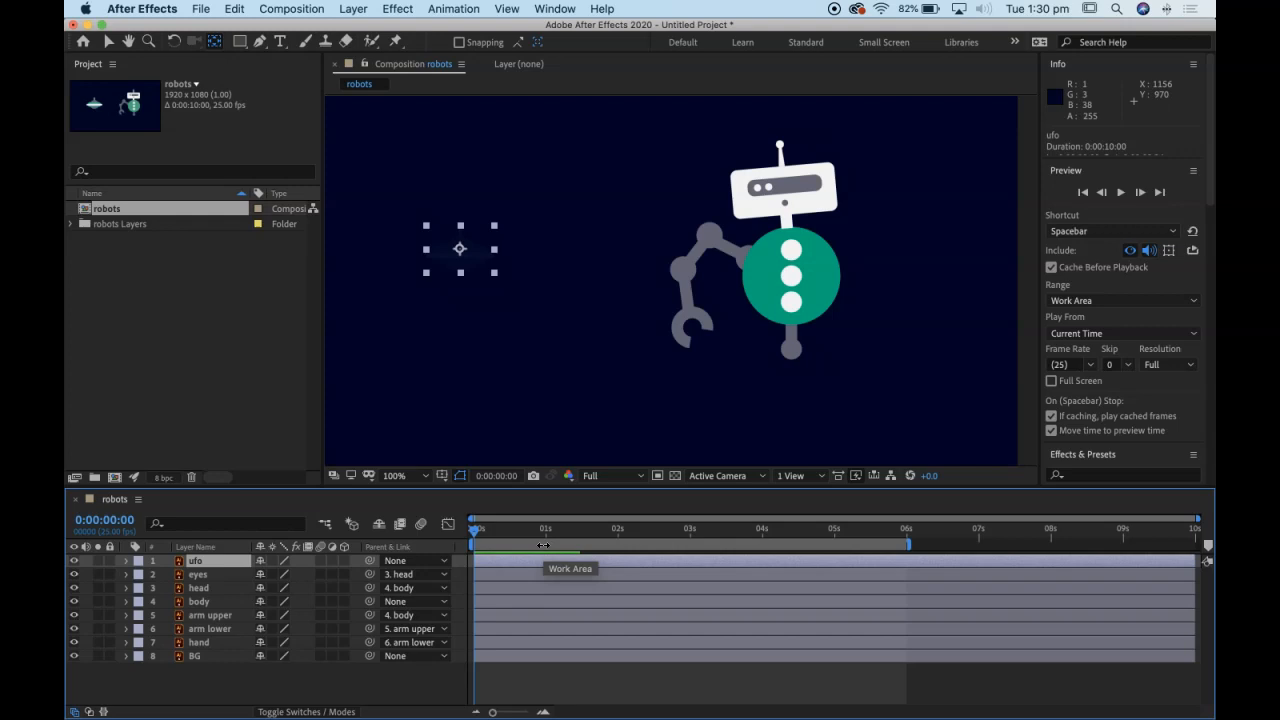
{"action": "key", "text": "super+d"}
{"action": "key", "text": "super+d"}
{"action": "key", "text": "super+d"}
{"action": "key", "text": "super+d"}
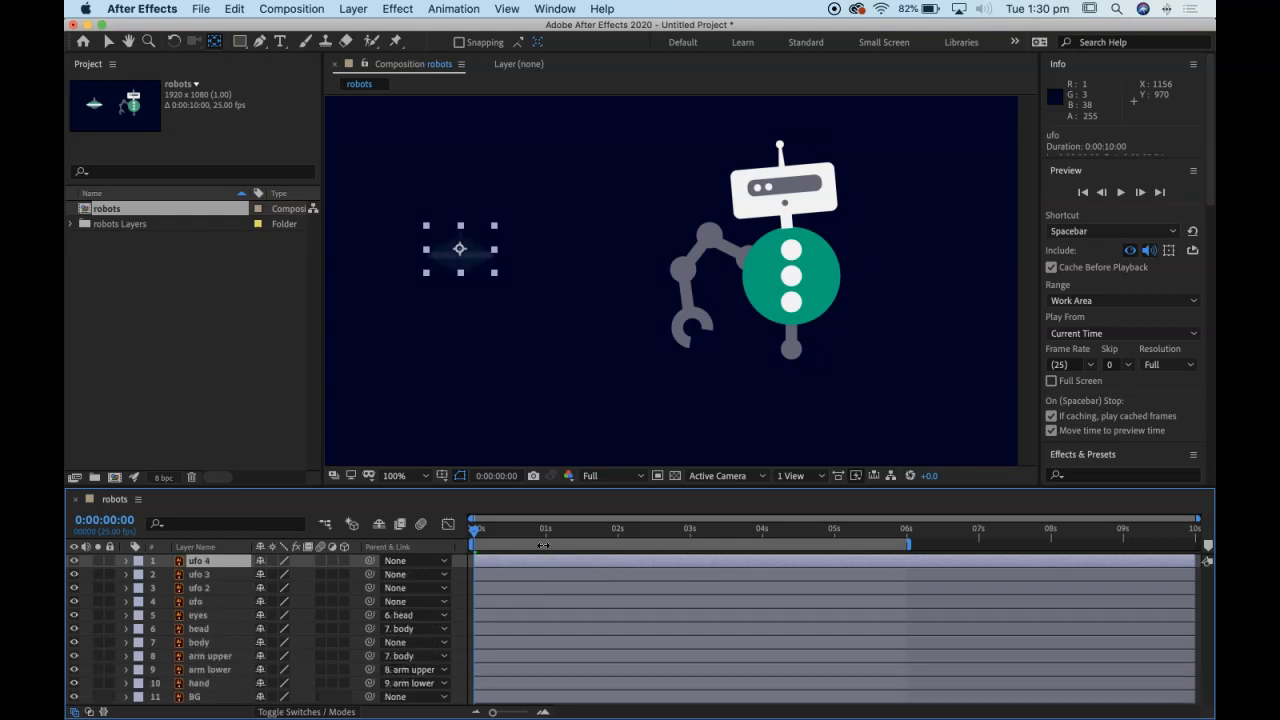
{"action": "key", "text": "super+d"}
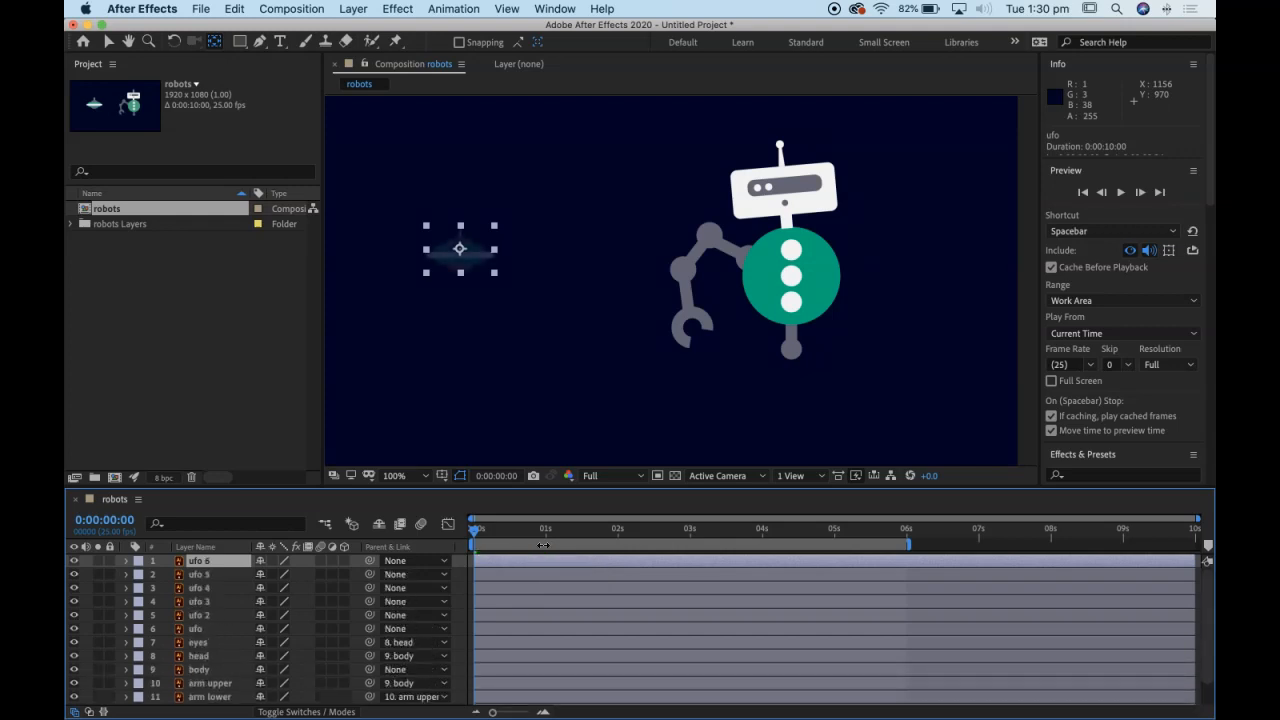
Step: At 0:00:01:18, spread the five ufo copies out around the original ufo in the empty area beside the robot
{"action": "left_click_drag", "start_coordinate": [500, 533], "coordinate": [598, 531]}
{"action": "left_click", "coordinate": [108, 42]}
{"action": "left_click_drag", "start_coordinate": [477, 256], "coordinate": [588, 190]}
{"action": "left_click_drag", "start_coordinate": [469, 256], "coordinate": [516, 397]}
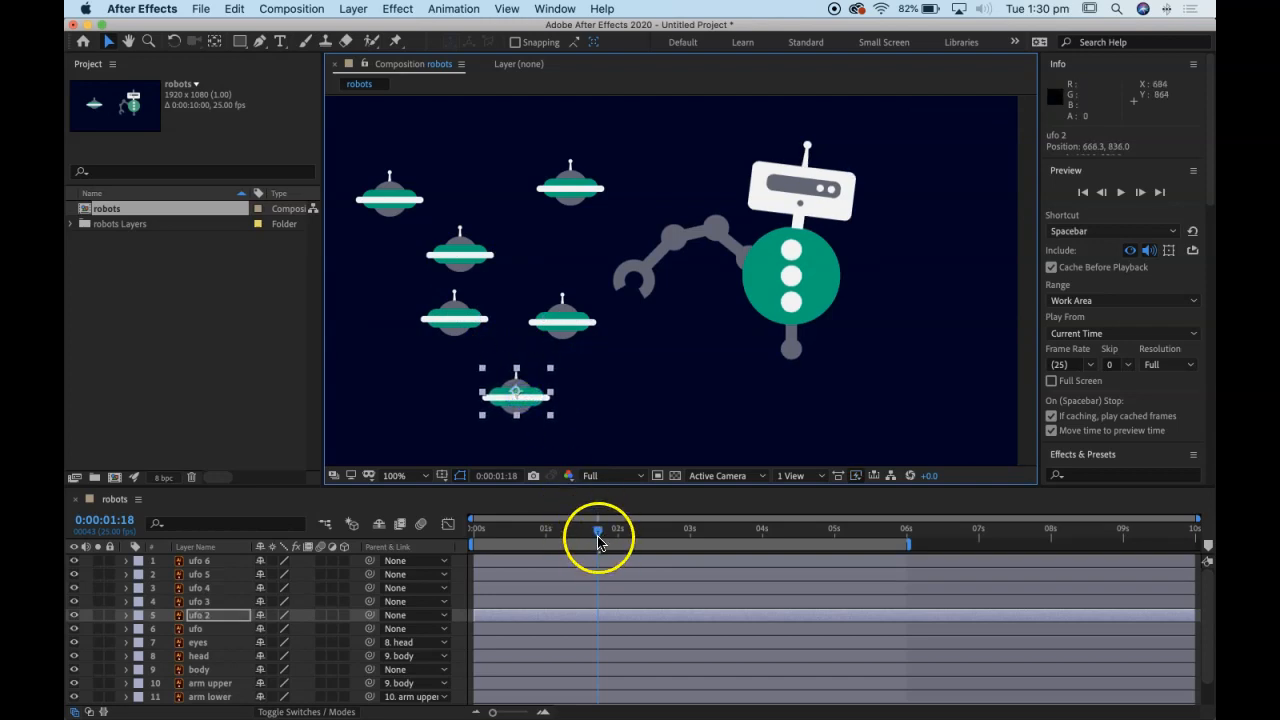
{"action": "left_click_drag", "start_coordinate": [466, 306], "coordinate": [436, 319]}
{"action": "left_click", "coordinate": [228, 628]}
{"action": "mouse_move", "coordinate": [489, 253]}
{"action": "left_mouse_down"}
{"action": "mouse_move", "coordinate": [457, 349]}
{"action": "mouse_move", "coordinate": [492, 248]}
{"action": "left_mouse_up"}
{"action": "key", "text": "super+z"}
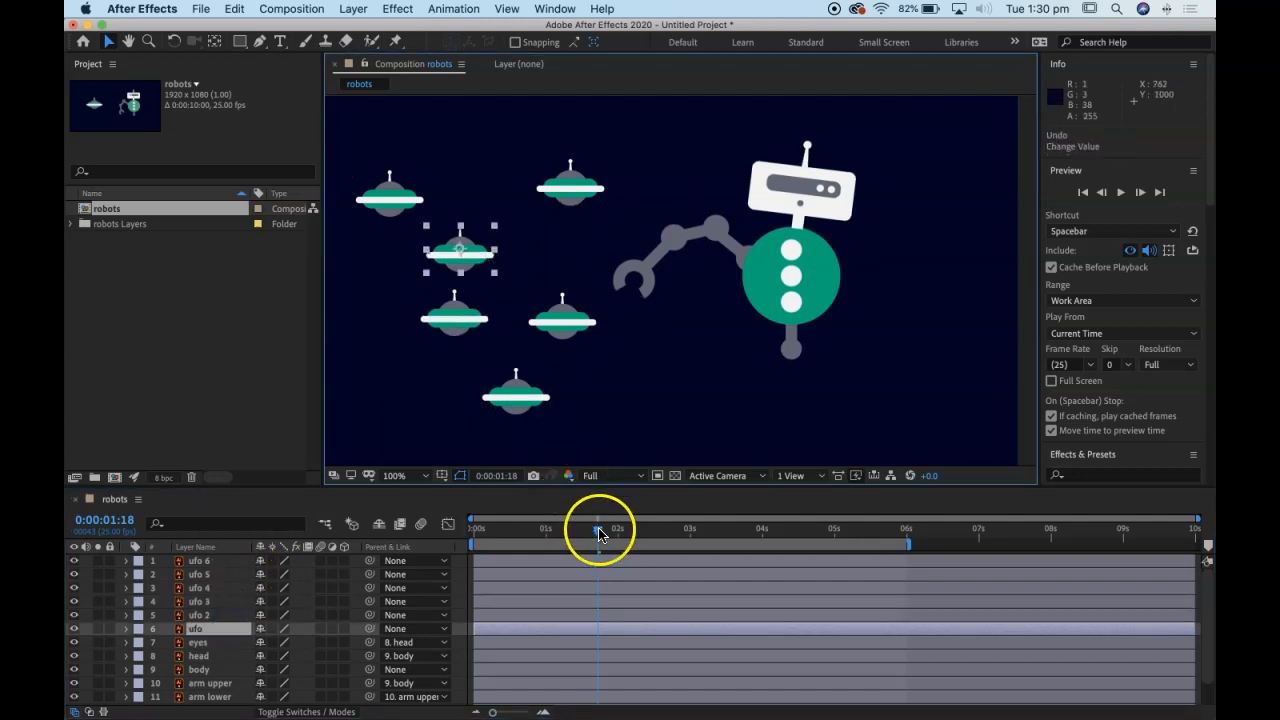
Step: Stagger the start times of the ufo copies, shift all six ufo layers about 11 frames later, and preview the staggered fade-ins
{"action": "mouse_move", "coordinate": [487, 615]}
{"action": "left_mouse_down"}
{"action": "mouse_move", "coordinate": [524, 617]}
{"action": "mouse_move", "coordinate": [503, 608]}
{"action": "left_mouse_up"}
{"action": "left_click_drag", "start_coordinate": [504, 601], "coordinate": [440, 528]}
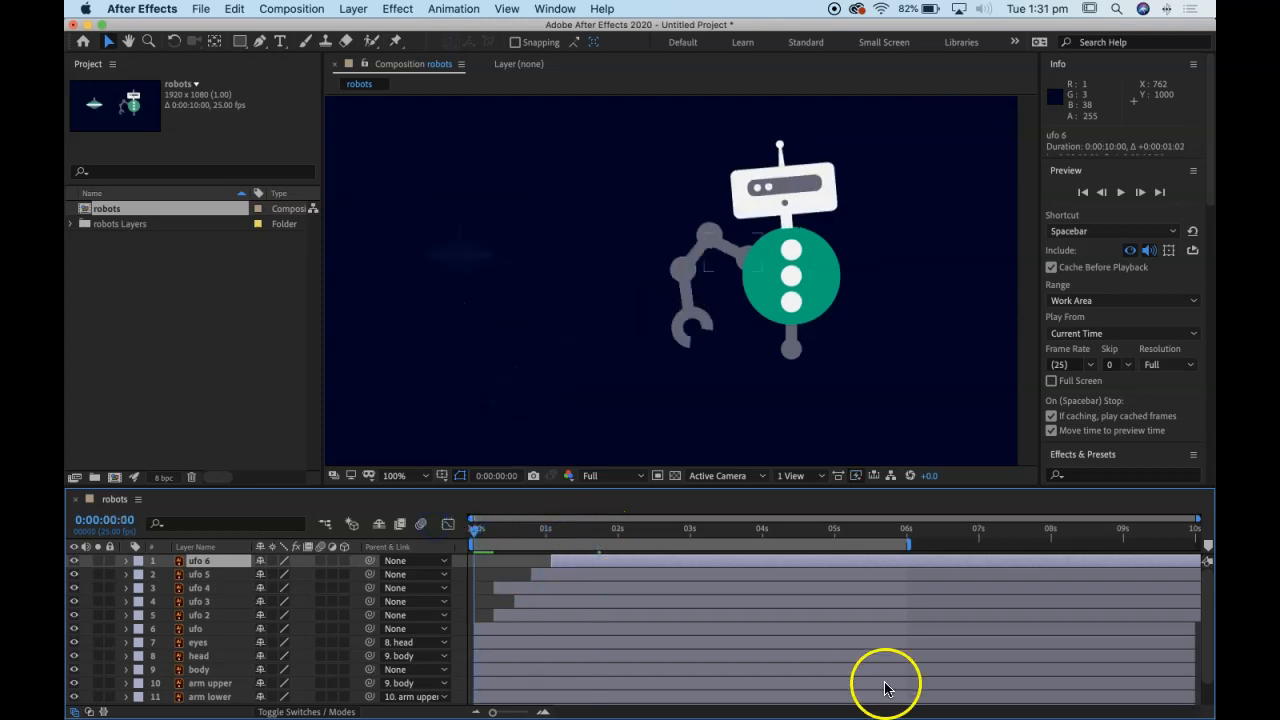
{"action": "left_click", "coordinate": [493, 630]}
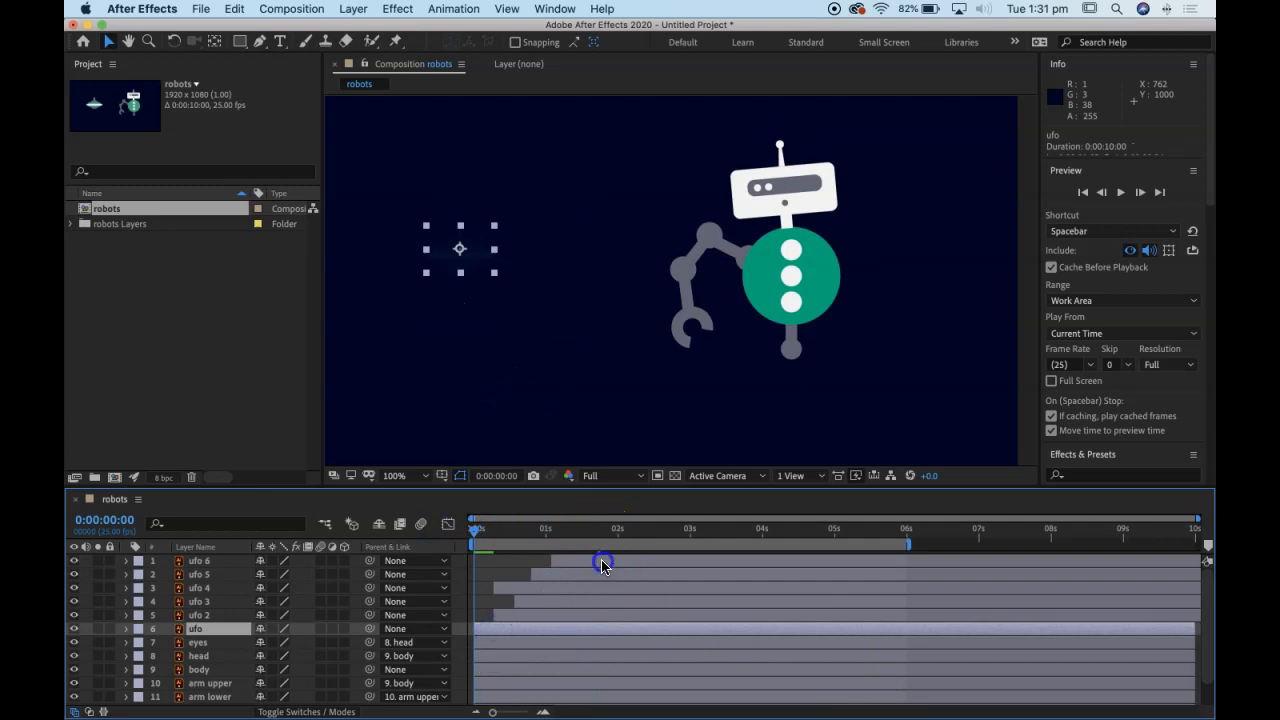
{"action": "left_click", "coordinate": [602, 563], "text": "shift"}
{"action": "left_click_drag", "start_coordinate": [588, 557], "coordinate": [605, 562]}
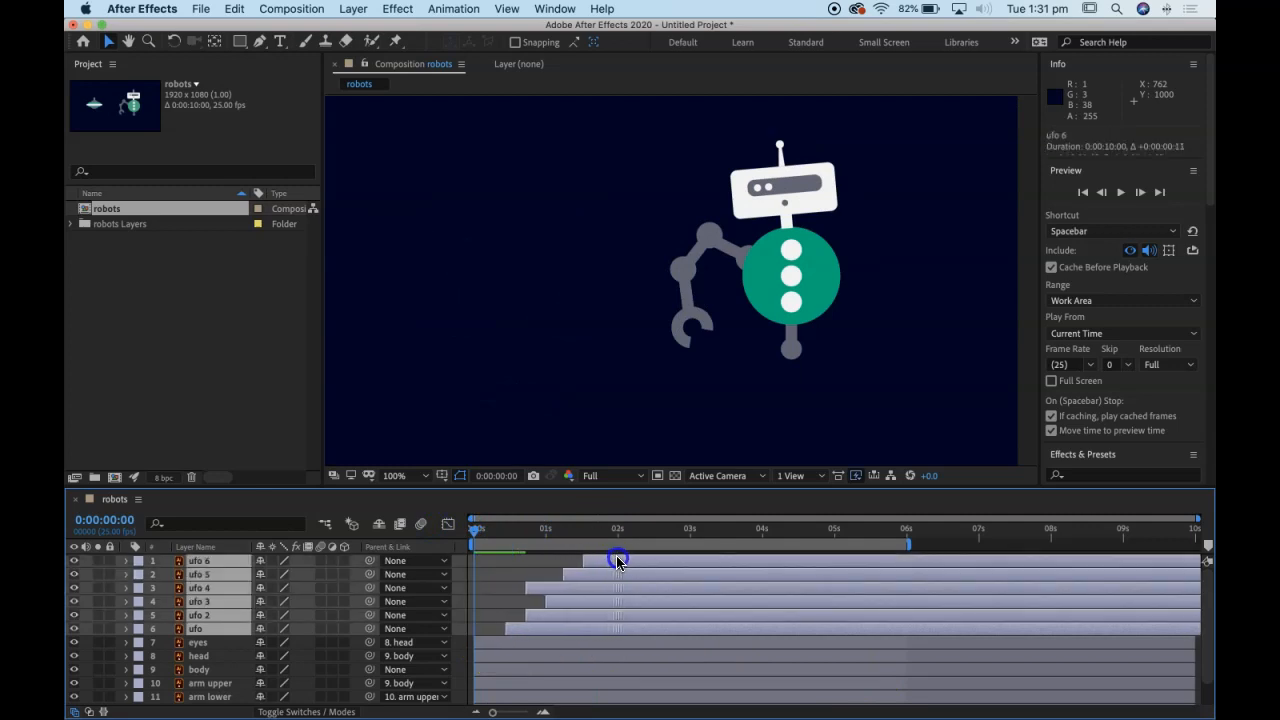
{"action": "key", "text": "space"}
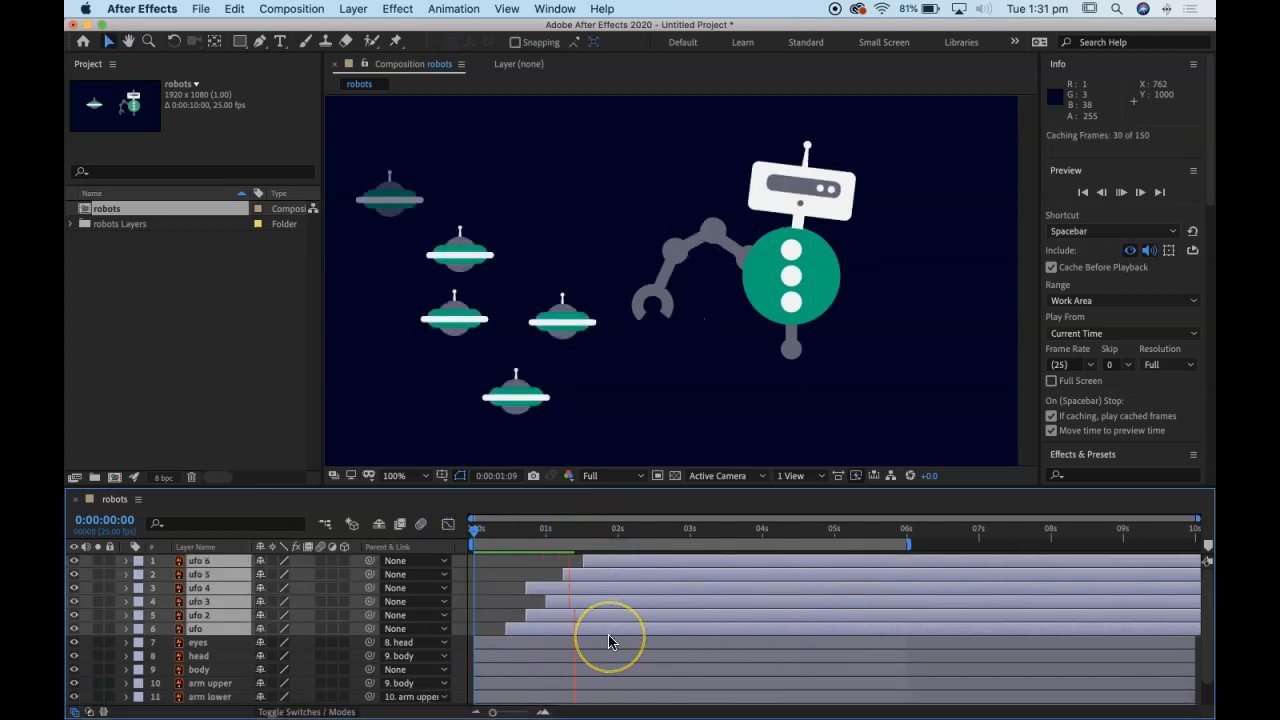
{"action": "key", "text": "space"}
{"action": "left_click_drag", "start_coordinate": [674, 531], "coordinate": [419, 533]}
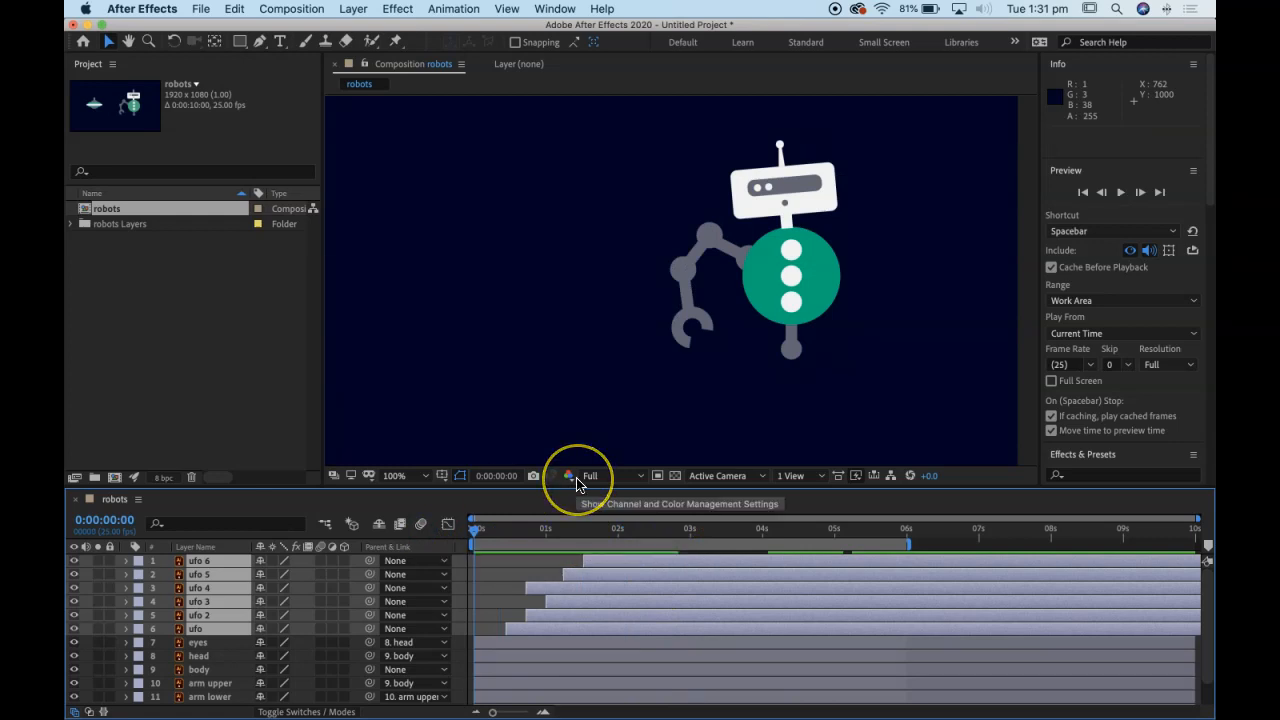
Step: Move the current time to 0:00:02:19 and add a null object layer
{"action": "left_click_drag", "start_coordinate": [484, 527], "coordinate": [397, 532]}
{"action": "left_click_drag", "start_coordinate": [498, 532], "coordinate": [640, 537]}
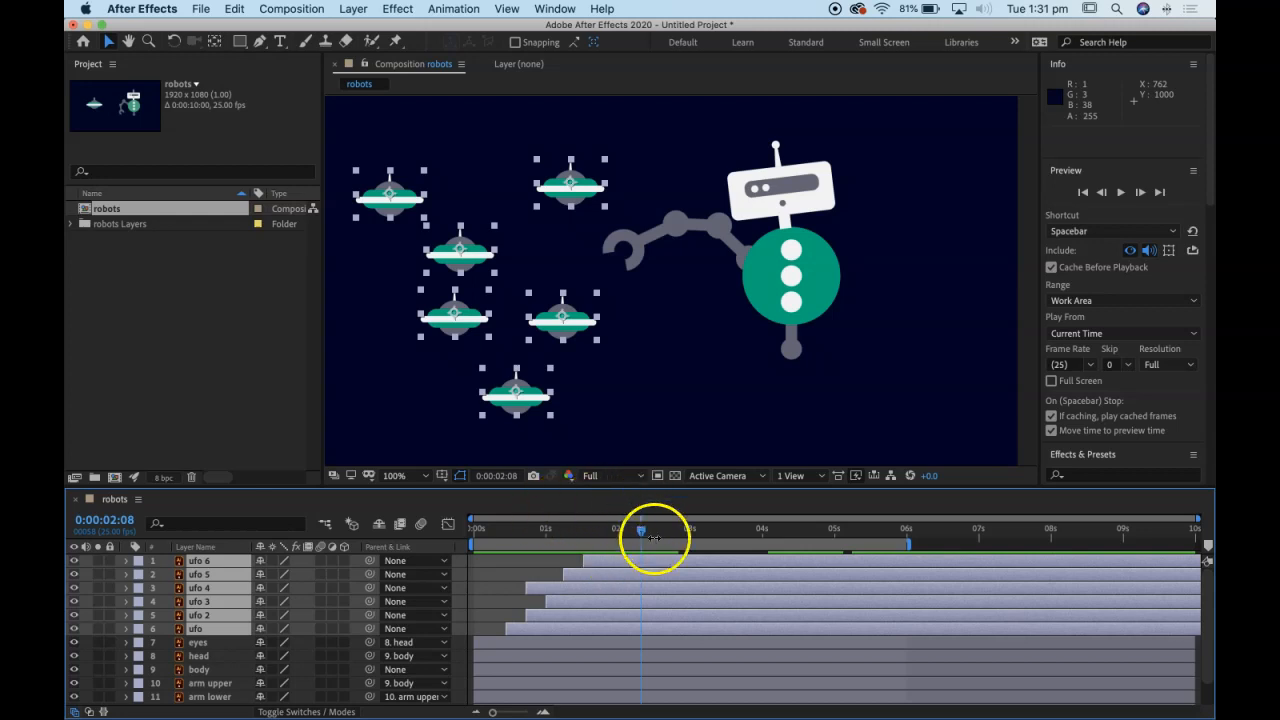
{"action": "left_click_drag", "start_coordinate": [645, 533], "coordinate": [678, 535]}
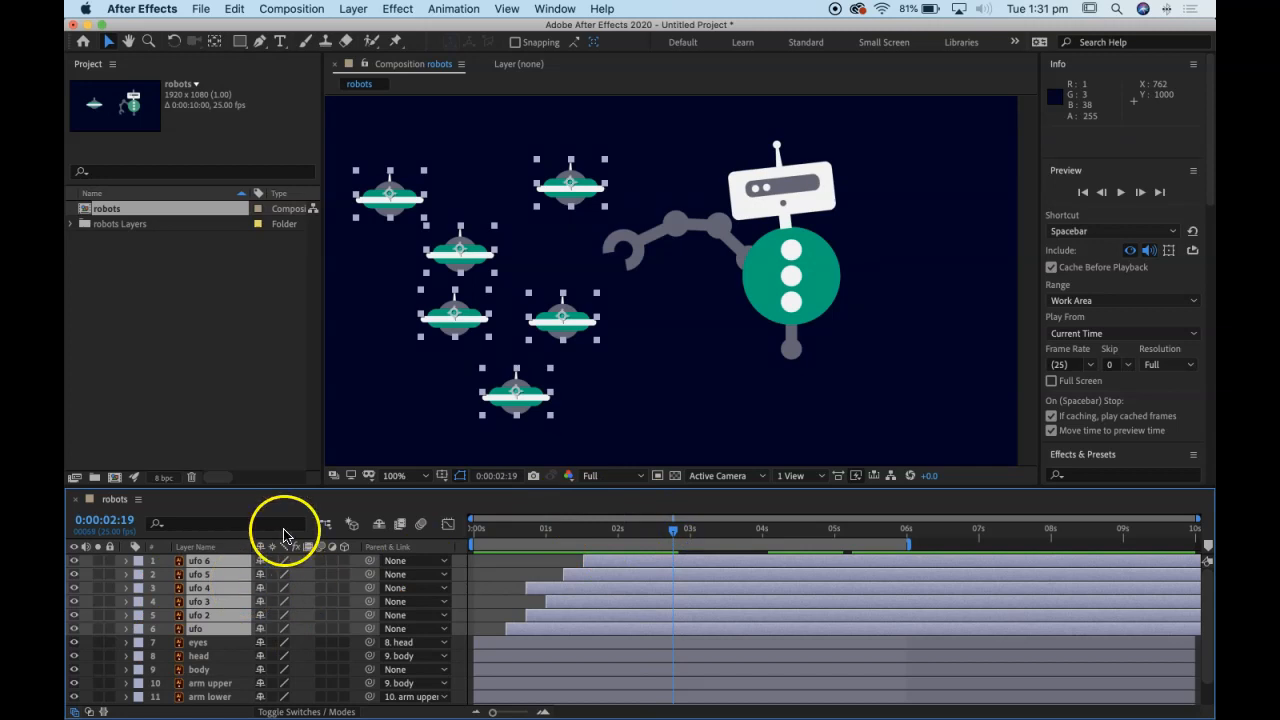
{"action": "left_click", "coordinate": [358, 8]}
{"action": "mouse_move", "coordinate": [375, 28]}
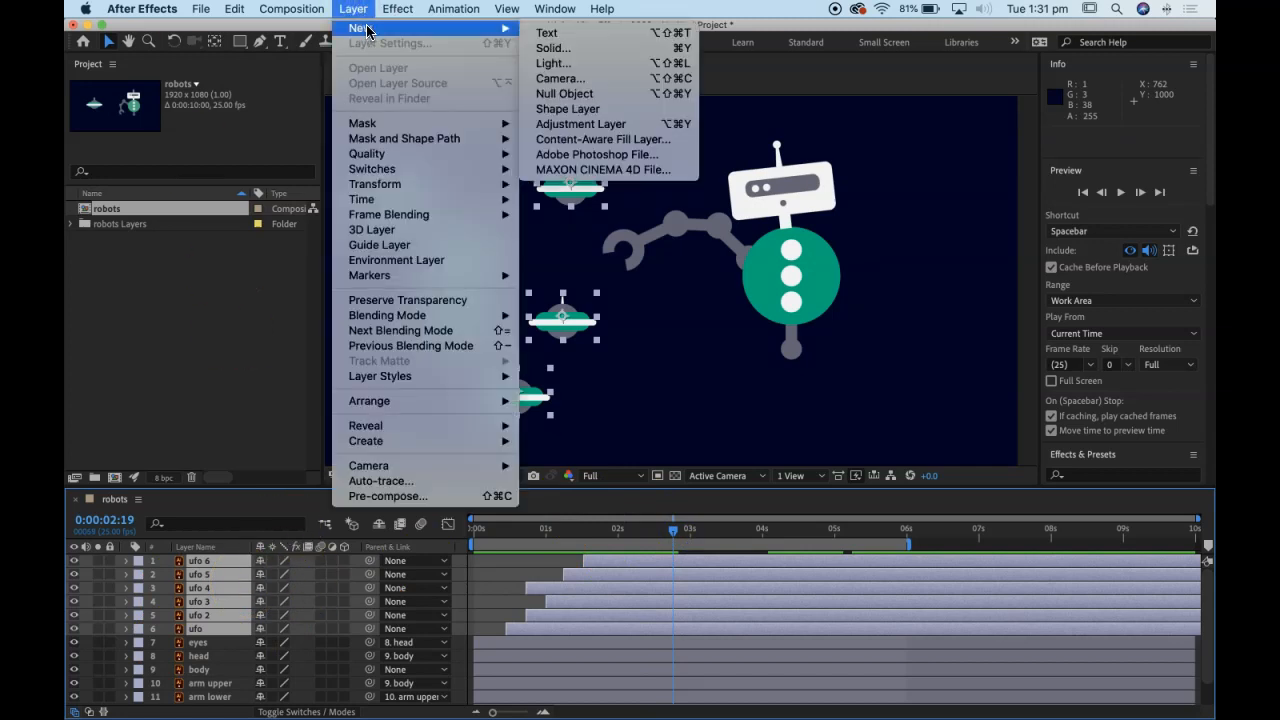
{"action": "left_click", "coordinate": [587, 95]}
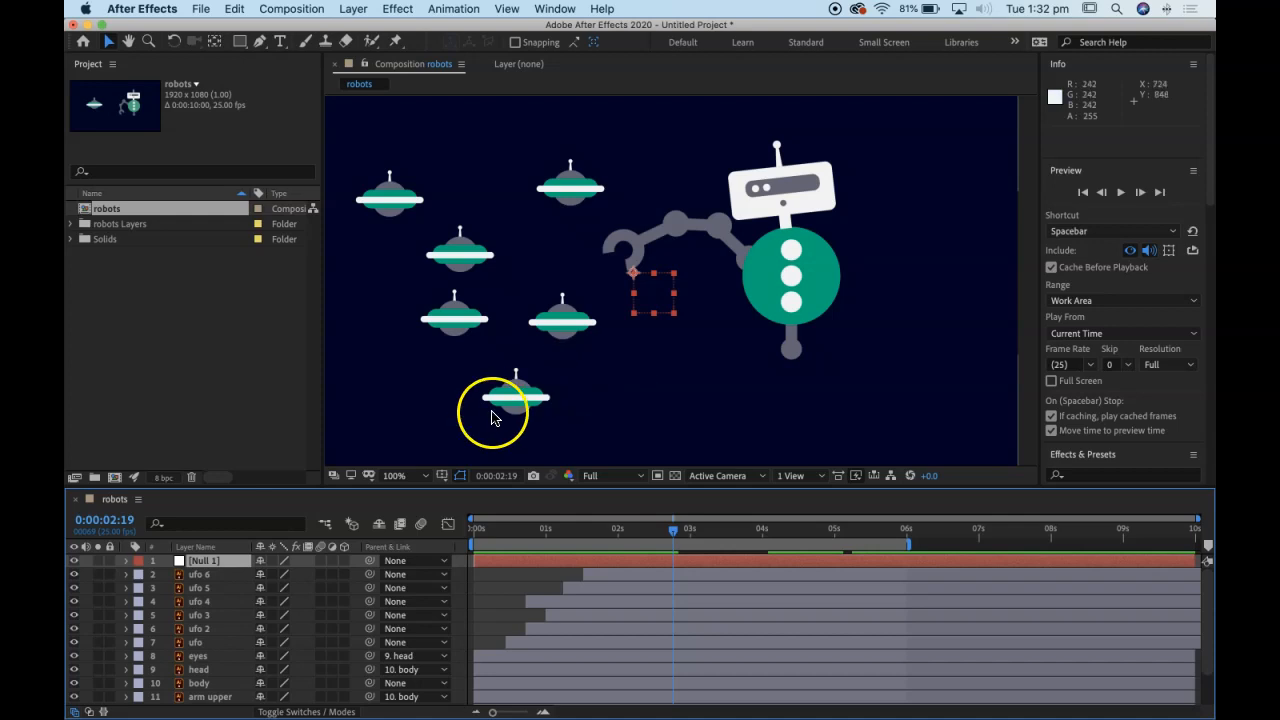
Step: Parent all six ufo layers to the null object and rename the null as ufo control
{"action": "left_click", "coordinate": [208, 644]}
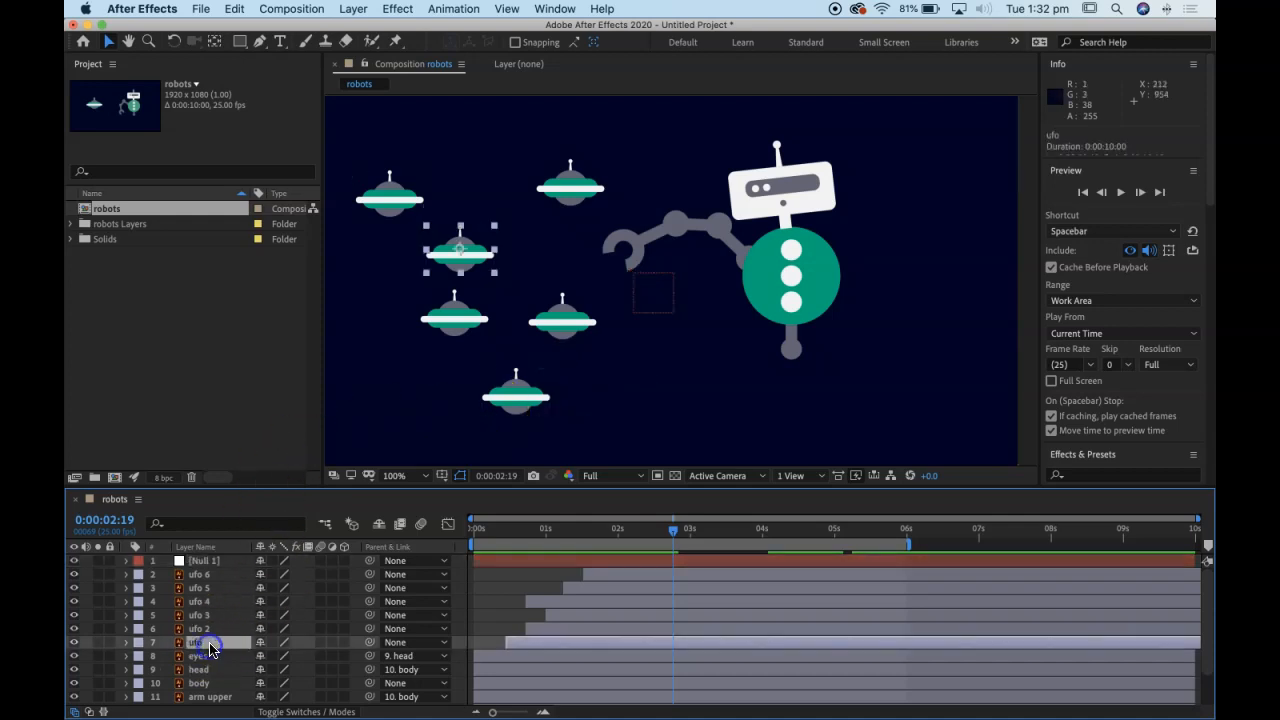
{"action": "left_click", "coordinate": [208, 576], "text": "shift"}
{"action": "left_click_drag", "start_coordinate": [369, 574], "coordinate": [210, 567]}
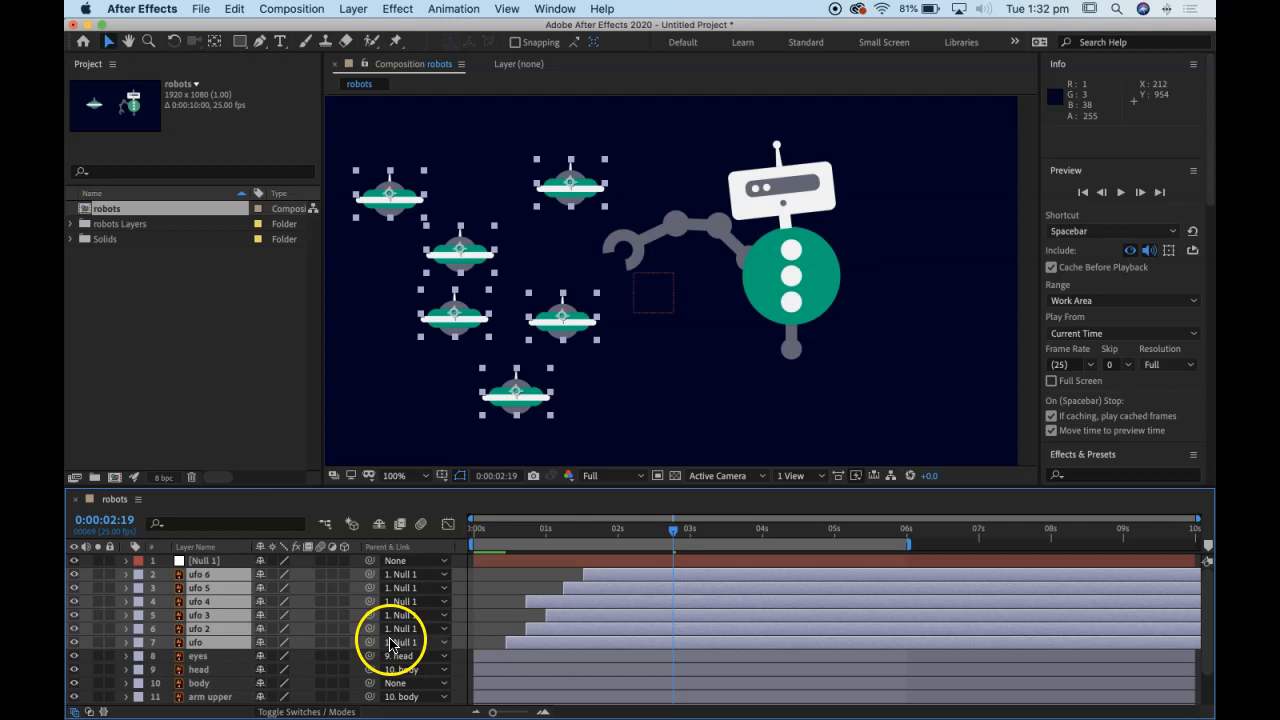
{"action": "left_click", "coordinate": [203, 561]}
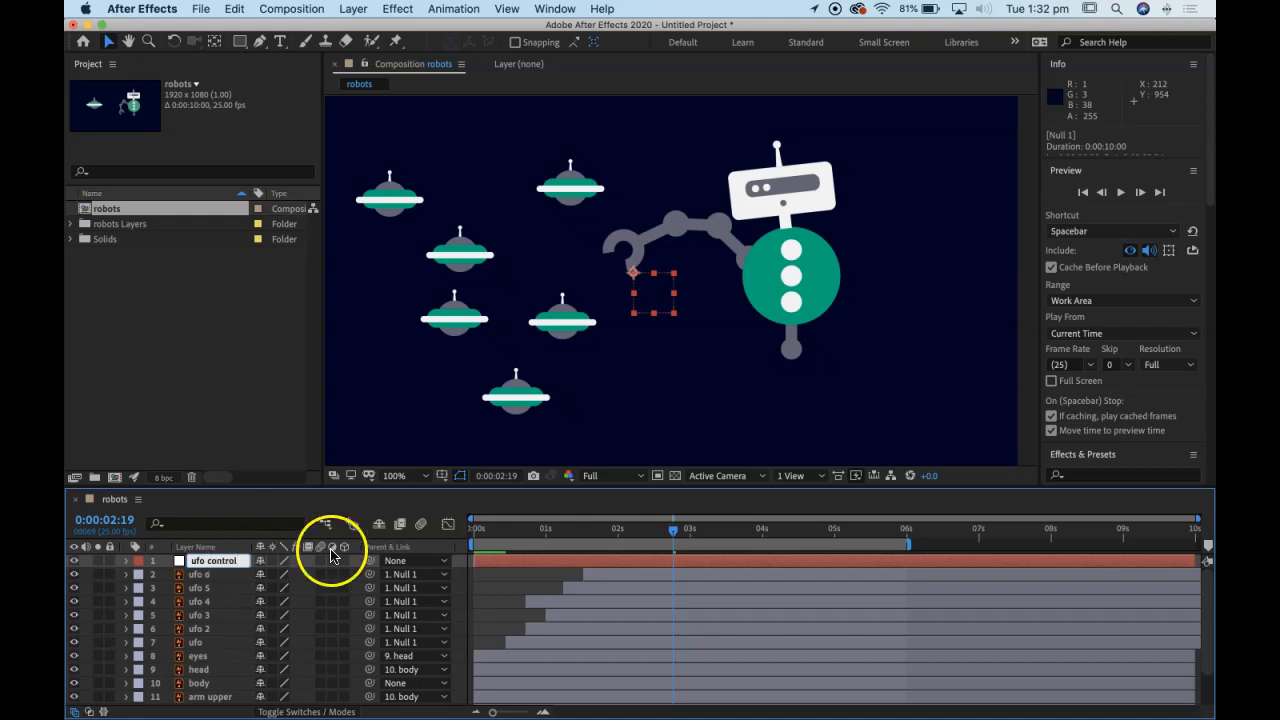
{"action": "left_click", "coordinate": [543, 563]}
Step: Keyframe the ufo control layer's Position from 960, 540 at 0:00:02:19 to 2700, 540 at 4 seconds
{"action": "left_click", "coordinate": [230, 564]}
{"action": "key", "text": "p"}
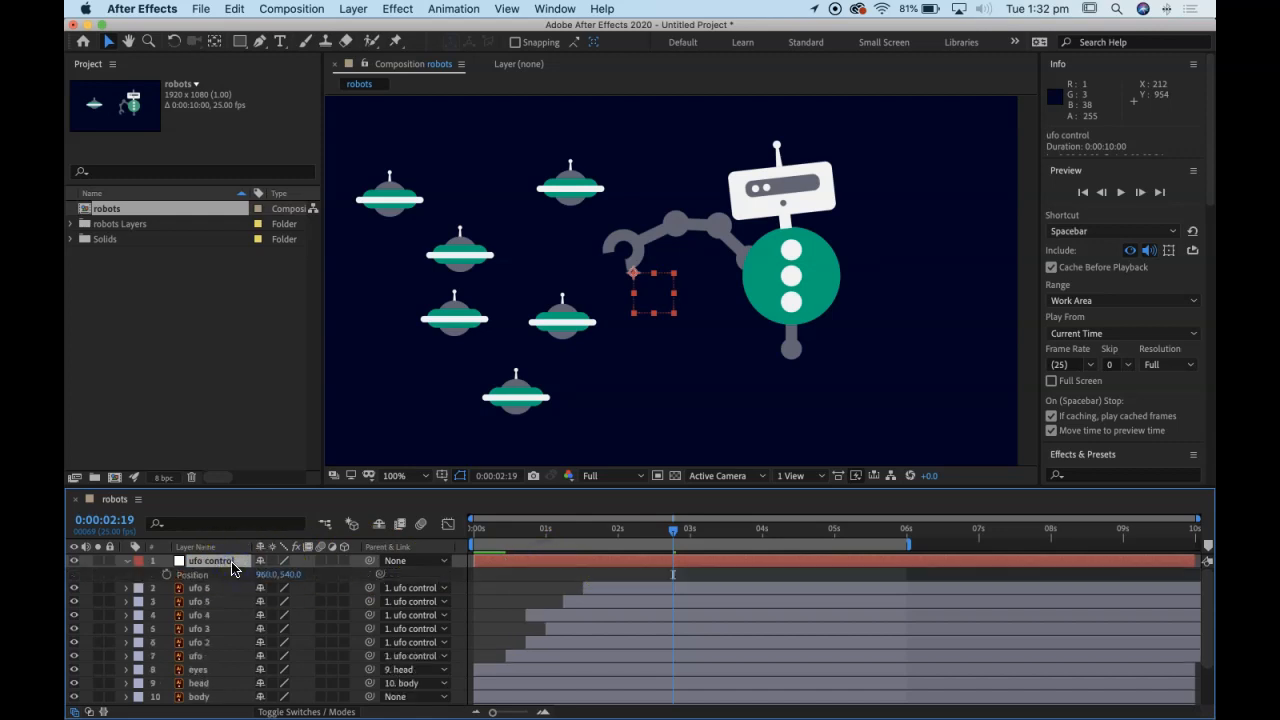
{"action": "left_click", "coordinate": [167, 576]}
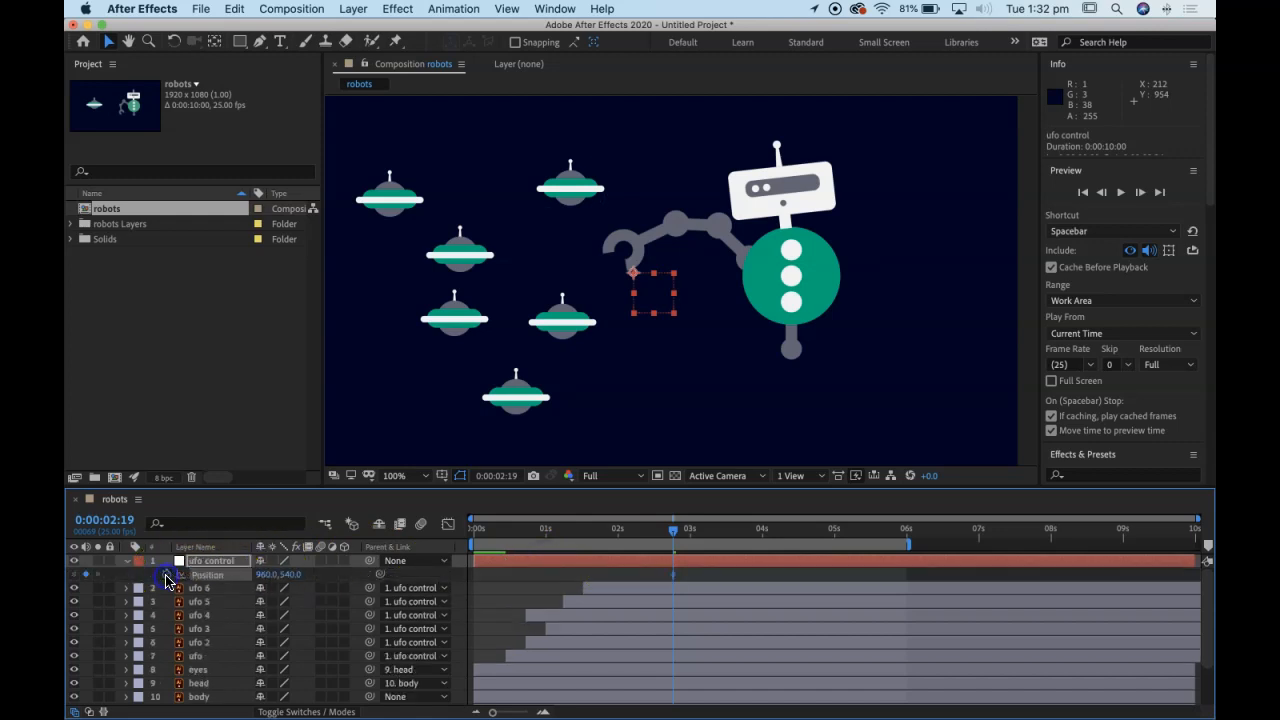
{"action": "left_click_drag", "start_coordinate": [673, 532], "coordinate": [762, 531]}
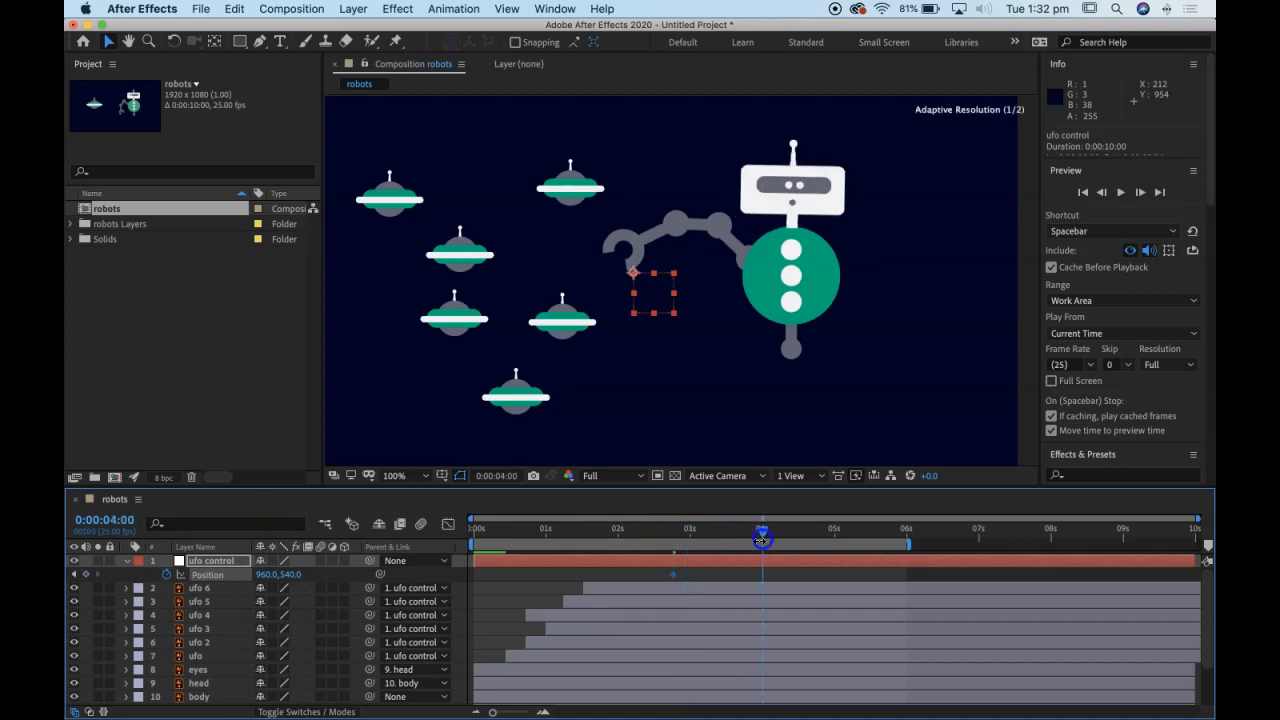
{"action": "left_click_drag", "start_coordinate": [260, 577], "coordinate": [1182, 585]}
{"action": "left_click_drag", "start_coordinate": [311, 574], "coordinate": [657, 581]}
Step: Apply Easy Ease to both Position keyframes of the ufo control layer and preview the exit movement
{"action": "right_click", "coordinate": [762, 575]}
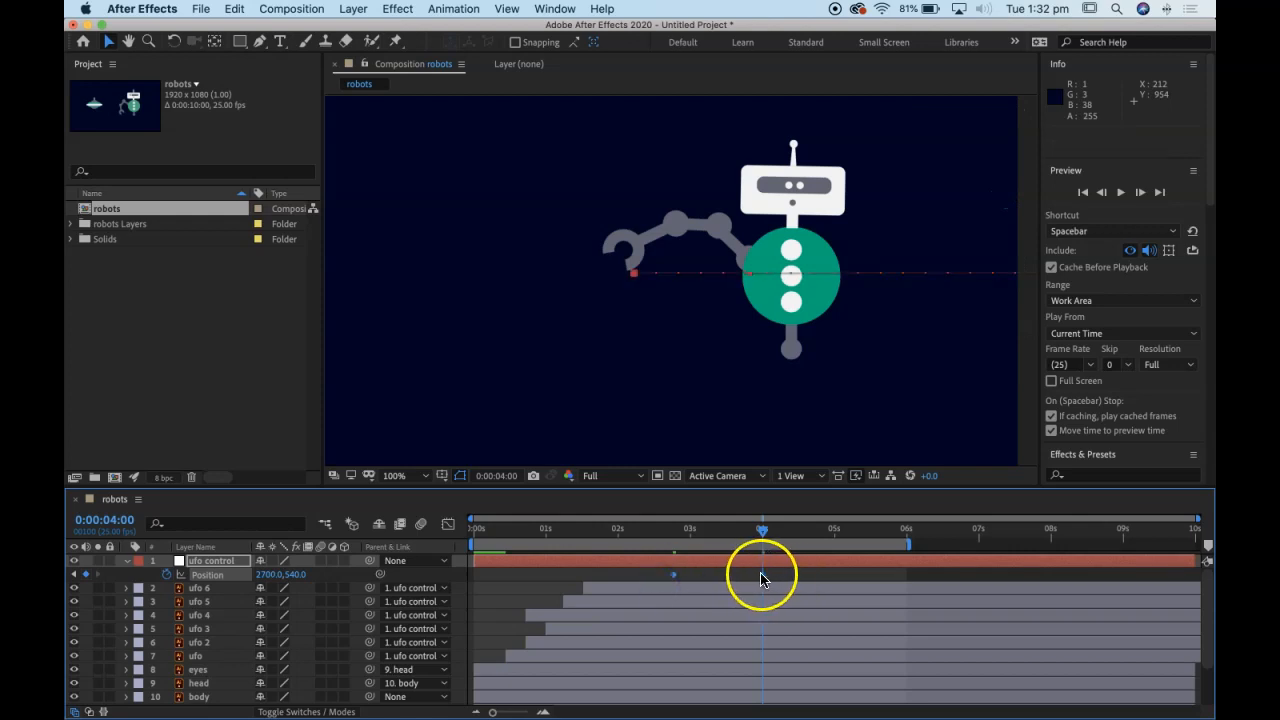
{"action": "mouse_move", "coordinate": [875, 703]}
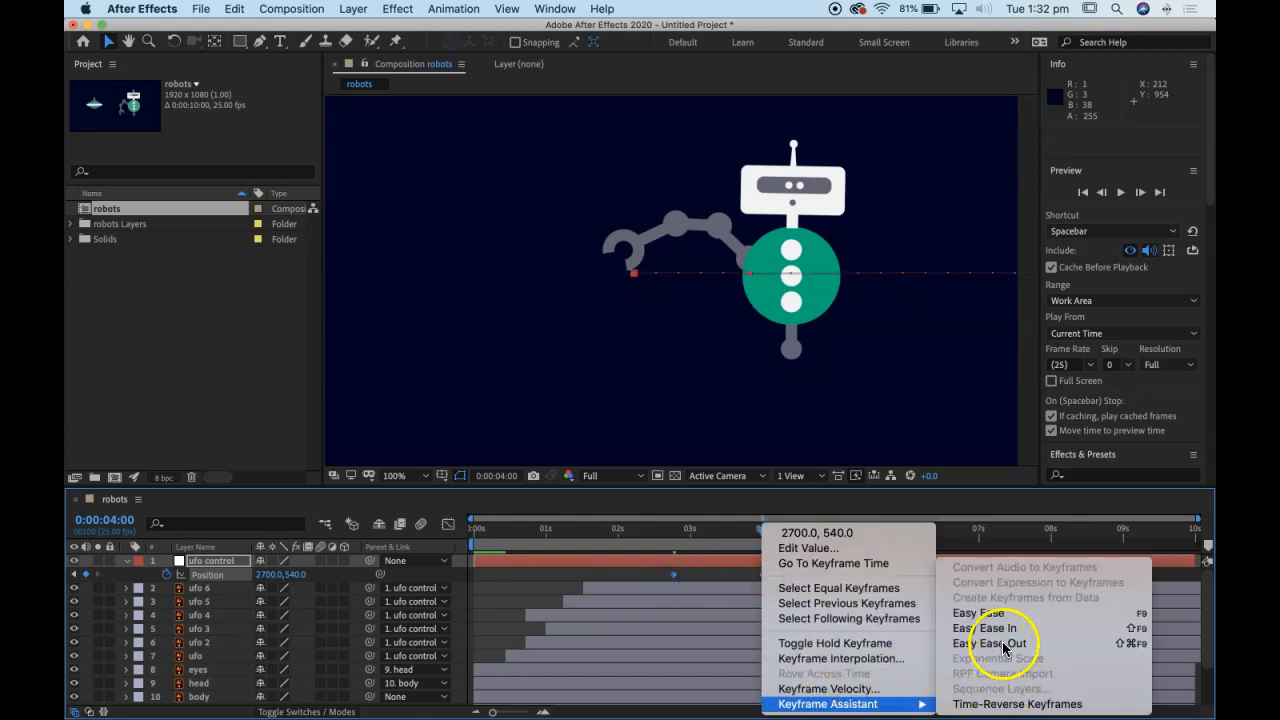
{"action": "left_click", "coordinate": [985, 613]}
{"action": "left_click_drag", "start_coordinate": [758, 531], "coordinate": [645, 527]}
{"action": "left_click", "coordinate": [1074, 576]}
{"action": "key", "text": "space"}
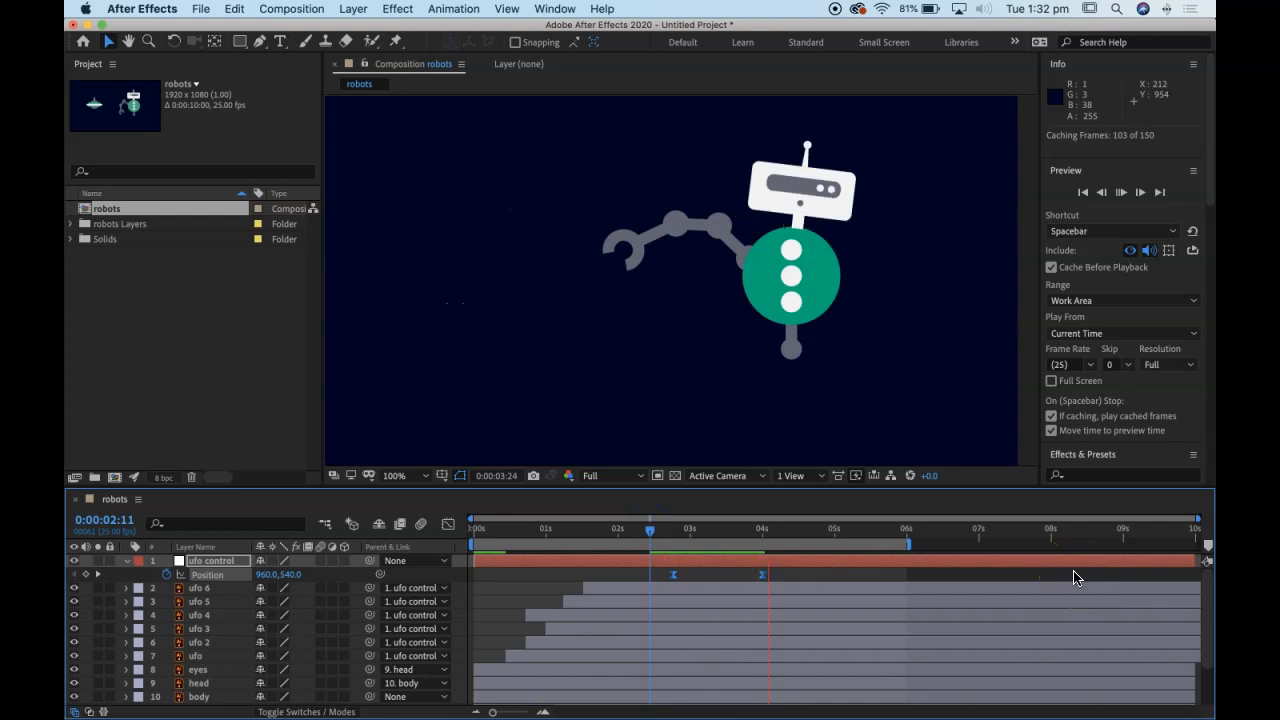
Step: Preview the whole animation from the start of the composition
{"action": "left_click_drag", "start_coordinate": [649, 534], "coordinate": [397, 530]}
{"action": "key", "text": "space"}
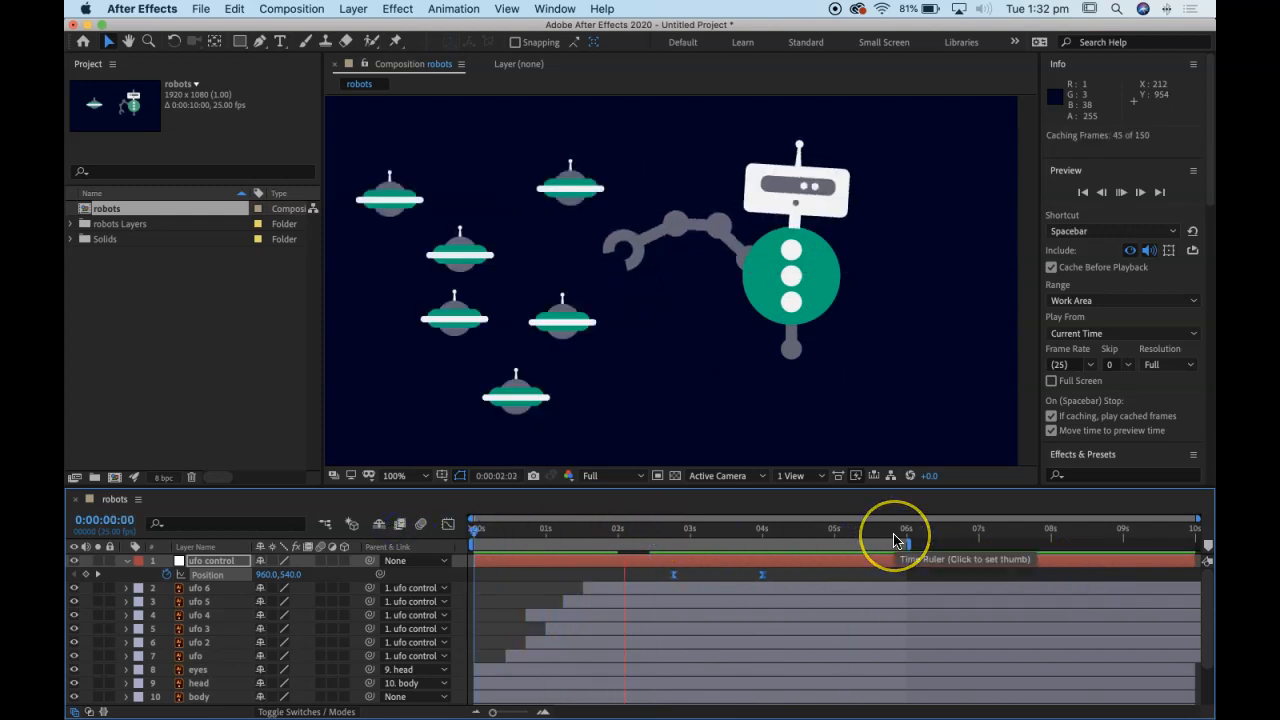
{"action": "left_click", "coordinate": [1077, 626]}
{"action": "left_click", "coordinate": [738, 541]}
{"action": "left_click_drag", "start_coordinate": [541, 532], "coordinate": [371, 532]}
{"action": "key", "text": "space"}
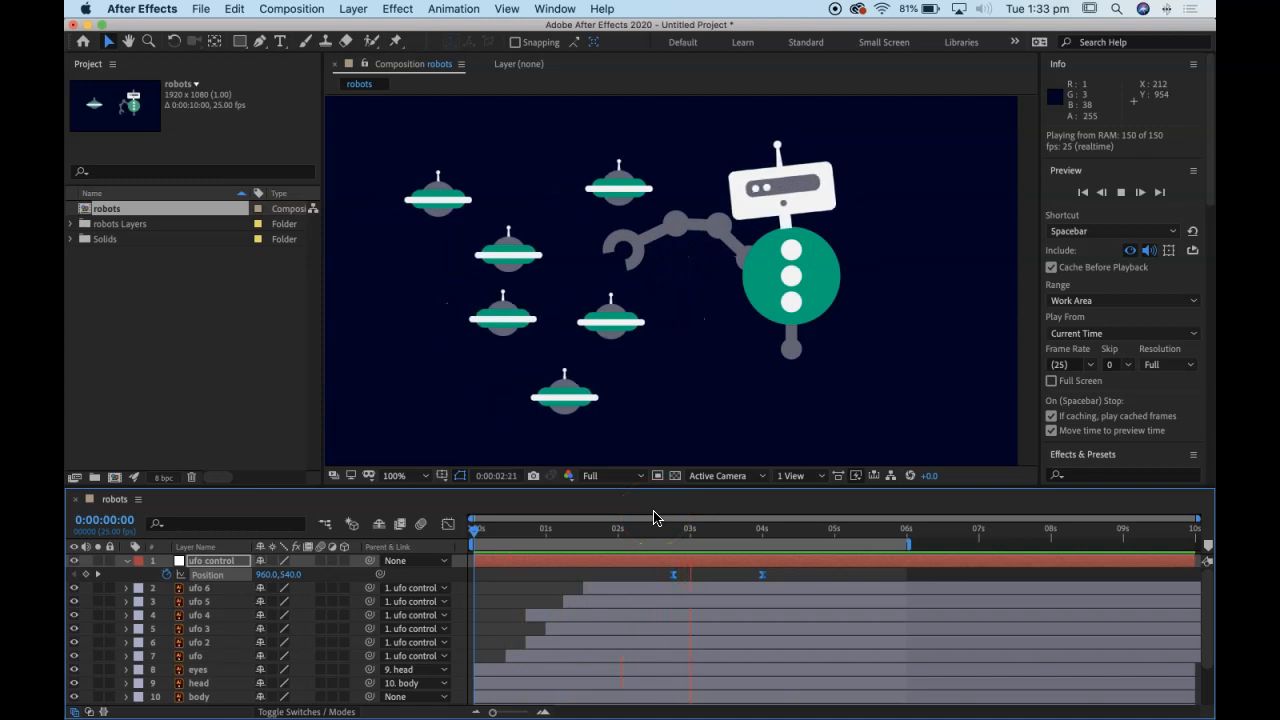
{"action": "key", "text": "space"}
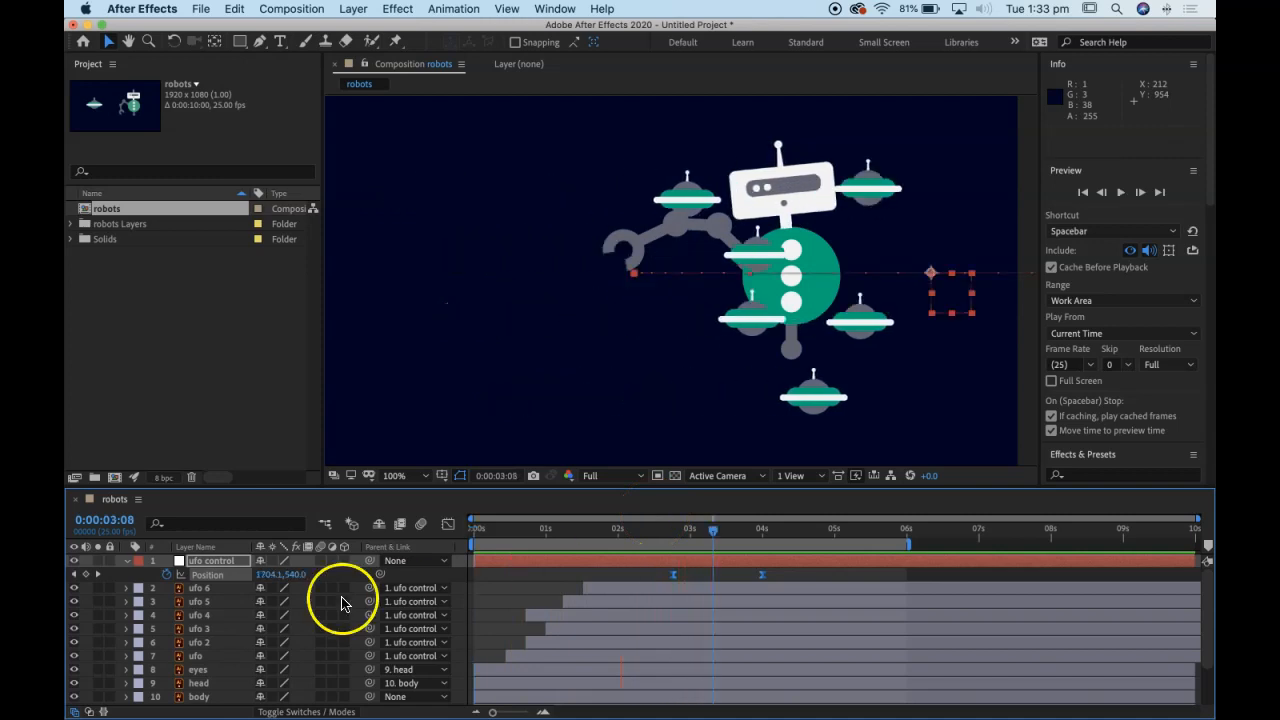
Step: Enable motion blur for the composition
{"action": "left_click", "coordinate": [421, 525]}
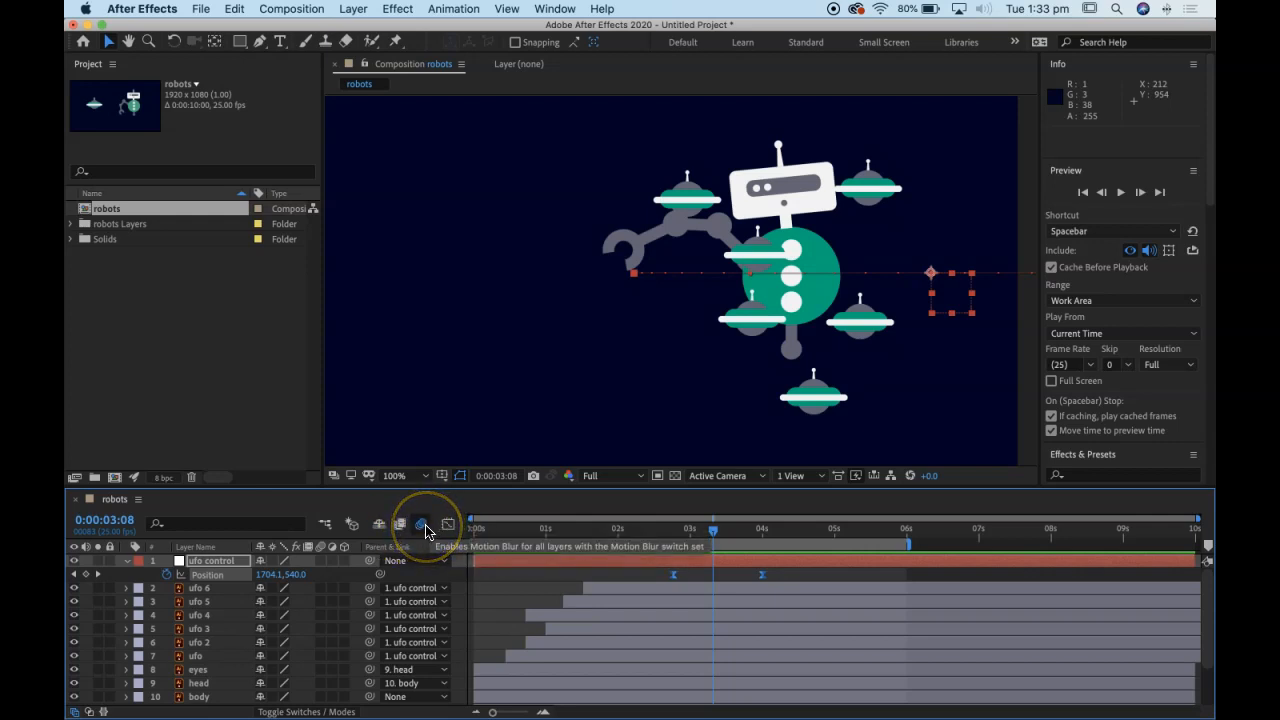
{"action": "left_click_drag", "start_coordinate": [273, 589], "coordinate": [274, 603]}
{"action": "left_click_drag", "start_coordinate": [274, 662], "coordinate": [275, 660]}
{"action": "left_click_drag", "start_coordinate": [716, 537], "coordinate": [680, 541]}
{"action": "key", "text": "super+z"}
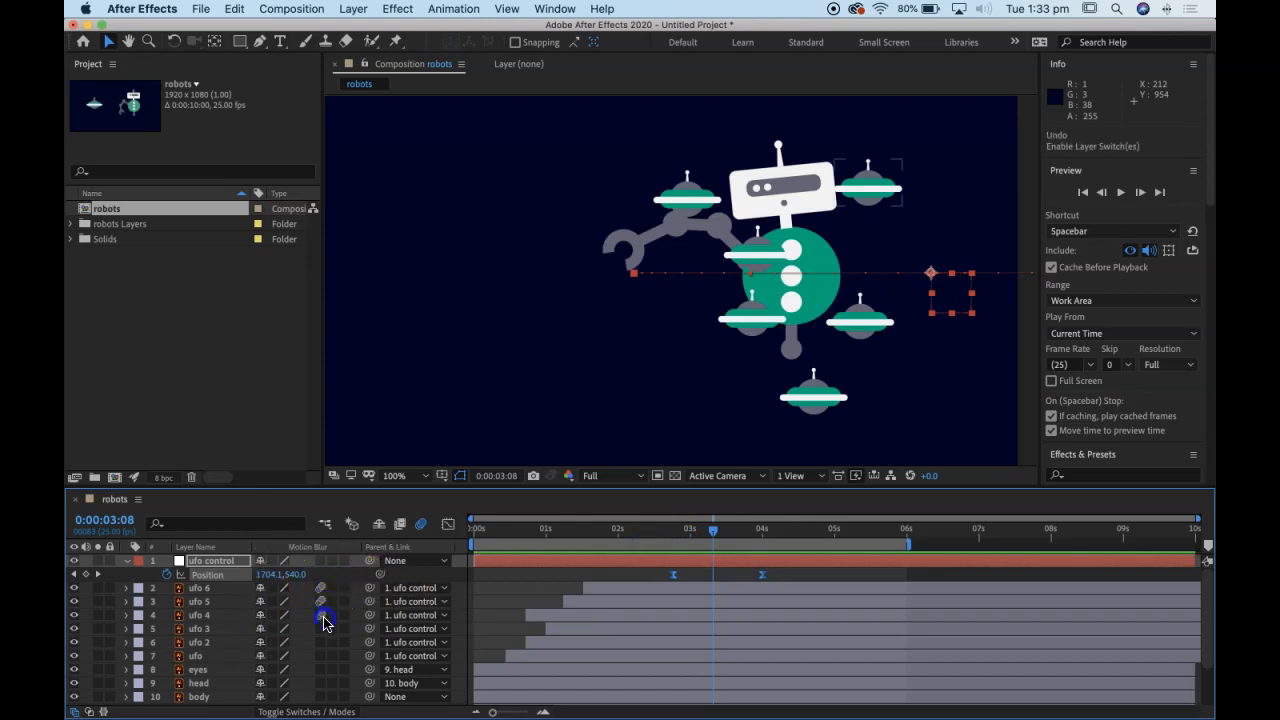
Step: Turn on motion blur for all six ufo layers and preview the animation with the blur
{"action": "left_click_drag", "start_coordinate": [322, 650], "coordinate": [322, 655]}
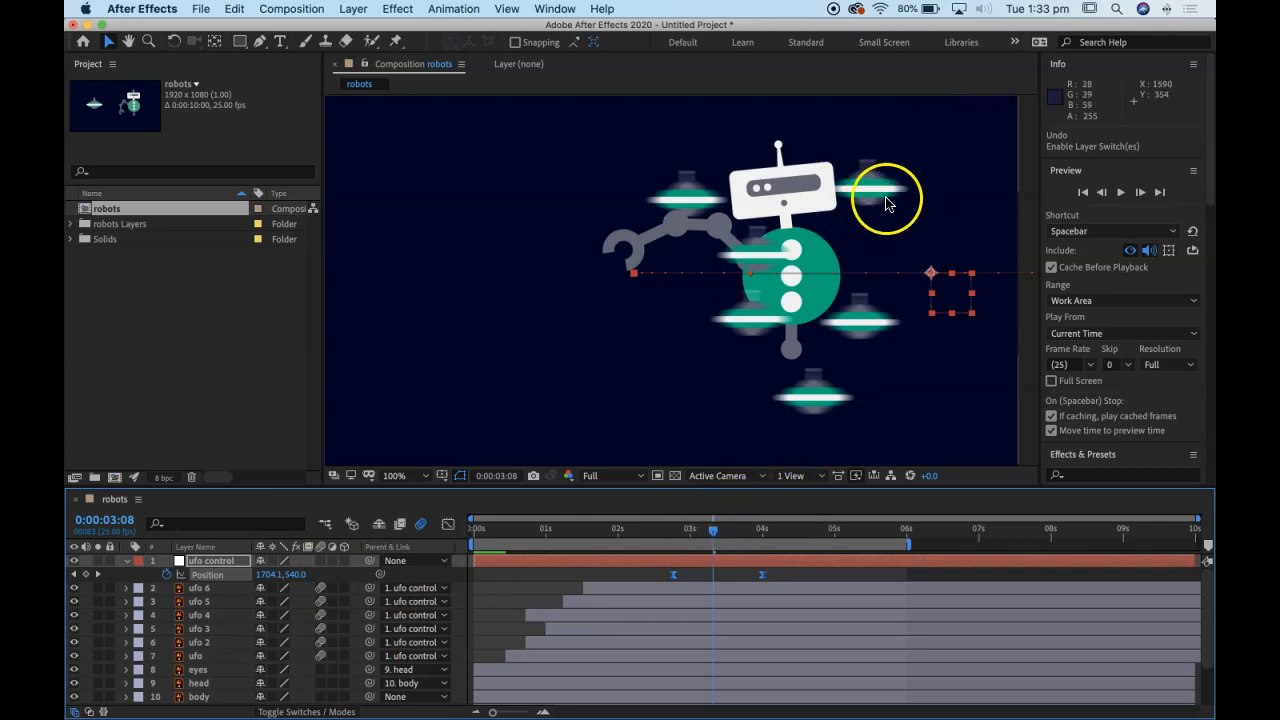
{"action": "left_click_drag", "start_coordinate": [716, 530], "coordinate": [560, 530]}
{"action": "key", "text": "space"}
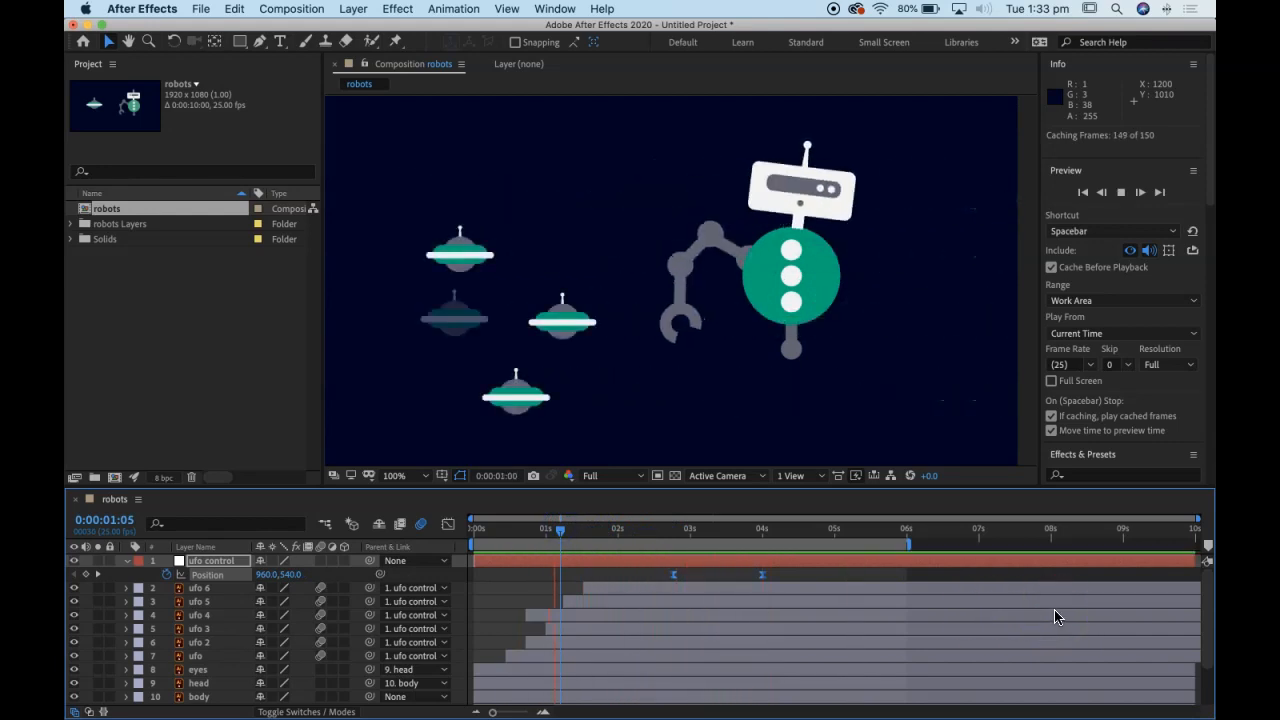
{"action": "key", "text": "space"}
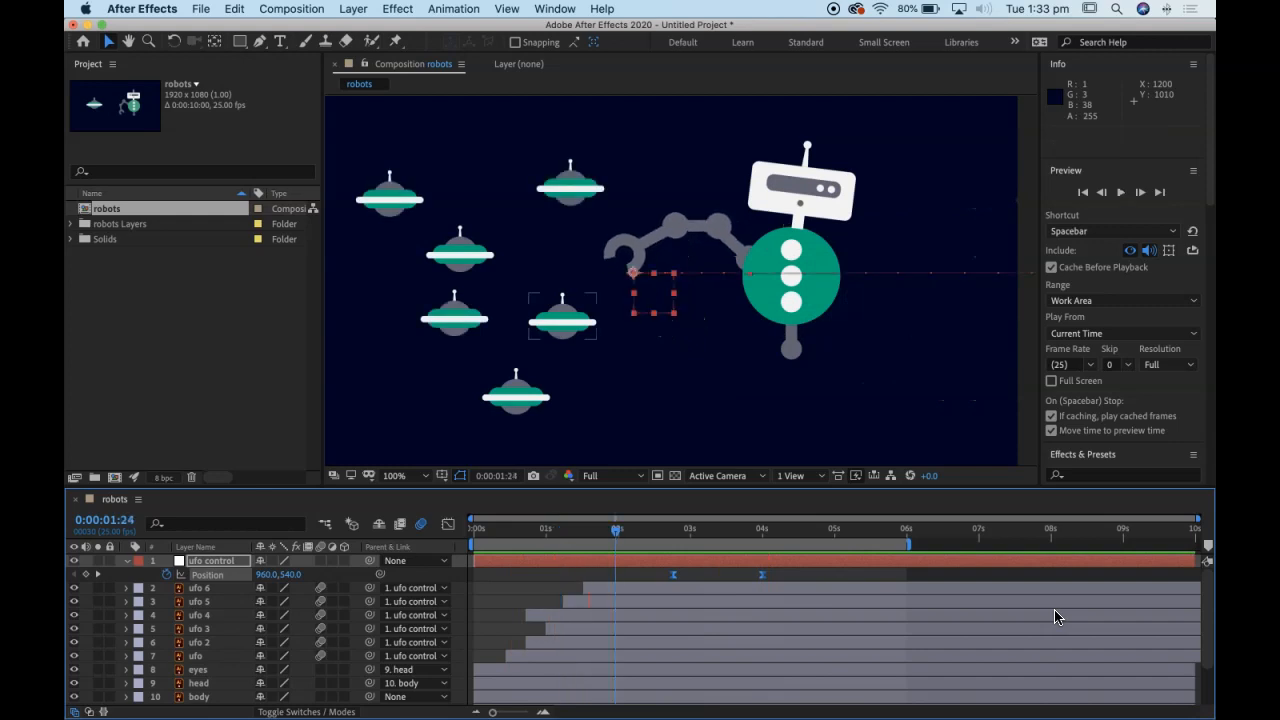
{"action": "left_click", "coordinate": [995, 580]}
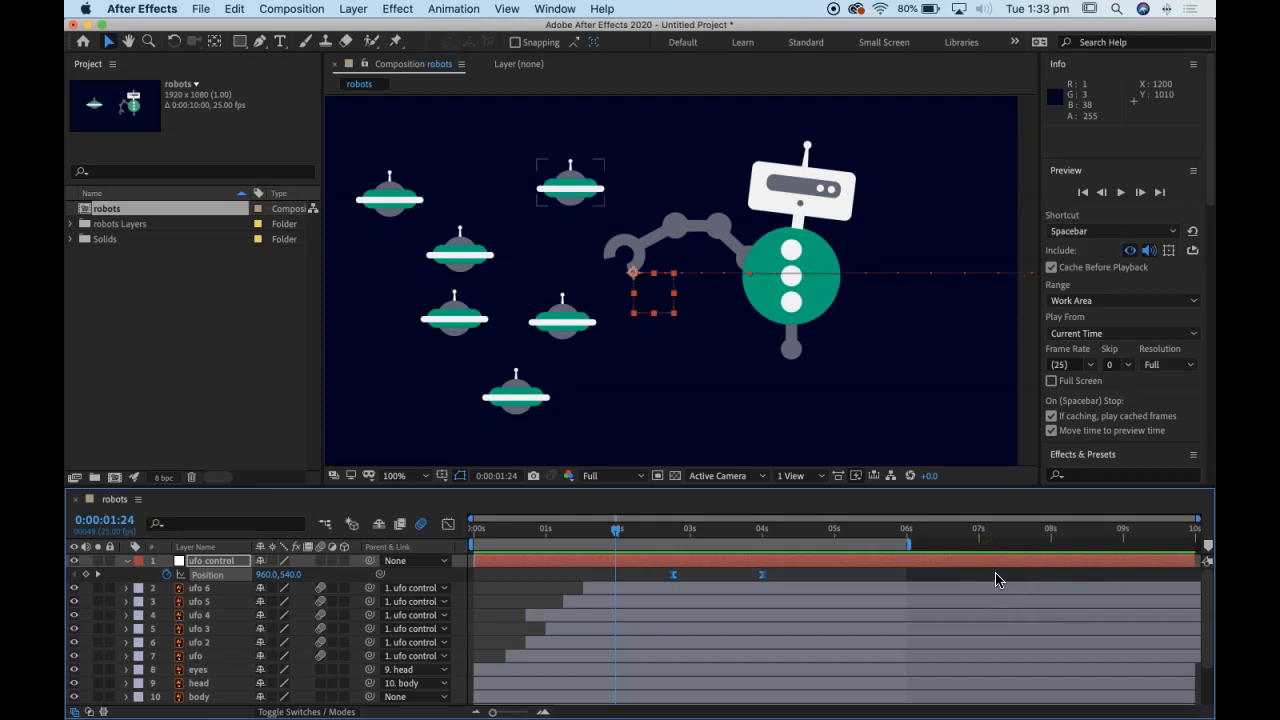